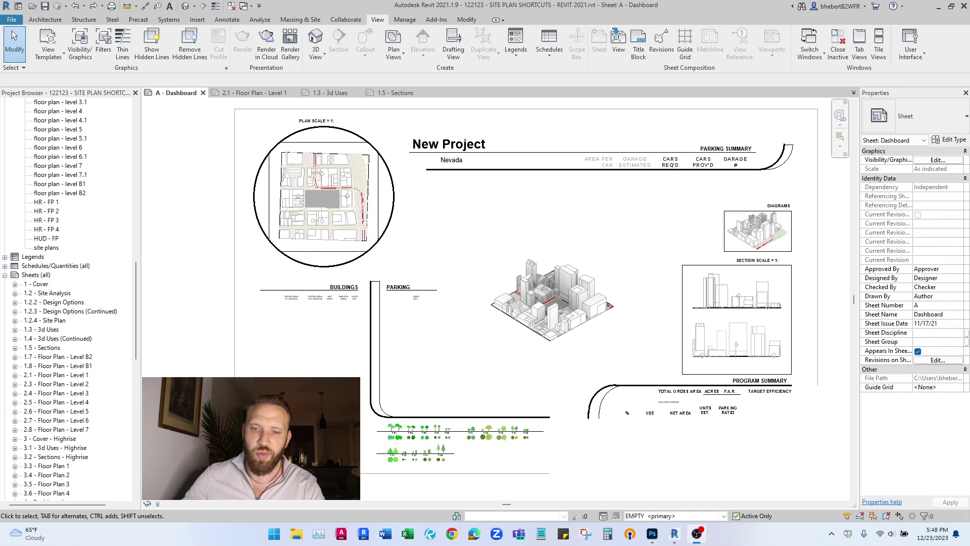
# Step: Look through the 2.1 - Floor Plan, 1.3 - 3d Uses and 1.5 - Sections sheets and return to the Dashboard sheet
pyautogui.moveTo(626, 277); pyautogui.dragTo(655, 252, button='middle')
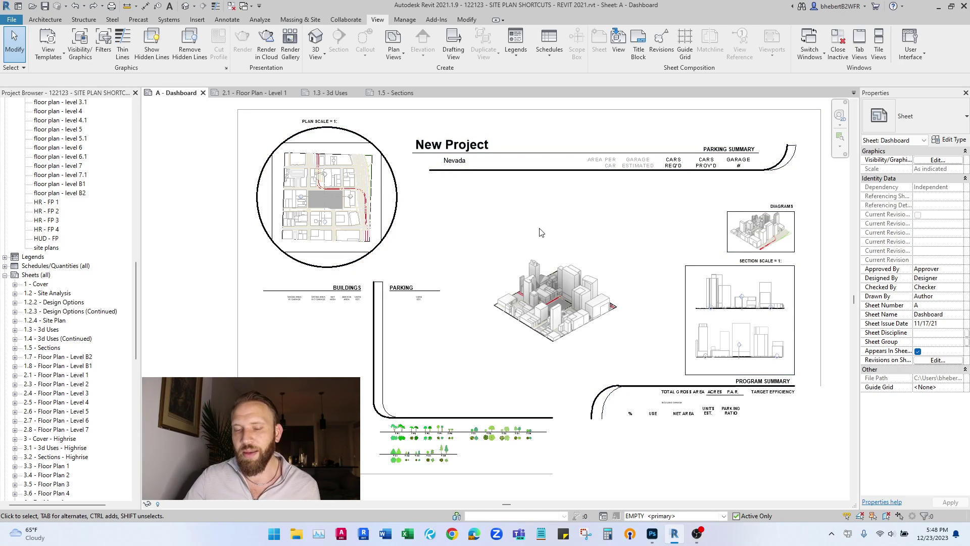
pyautogui.click(253, 94)
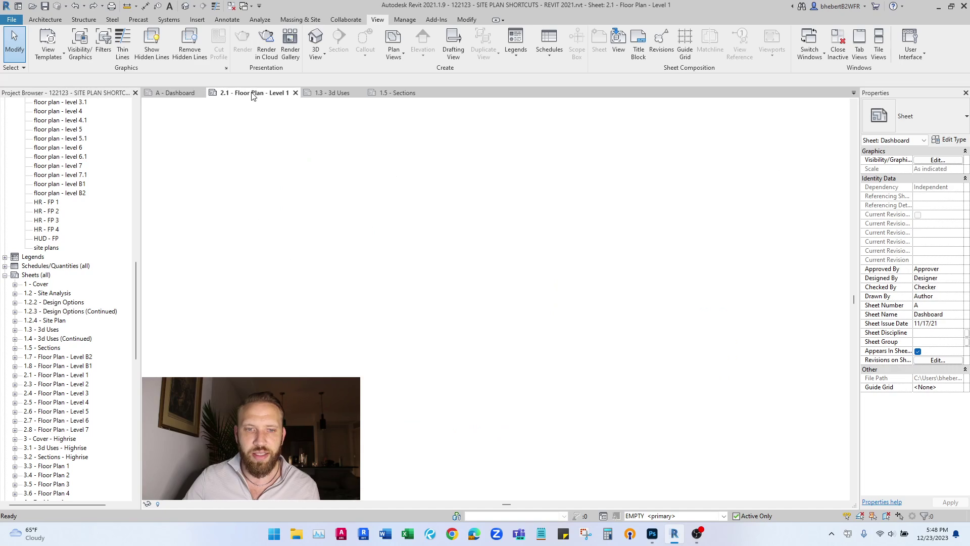
pyautogui.click(324, 95)
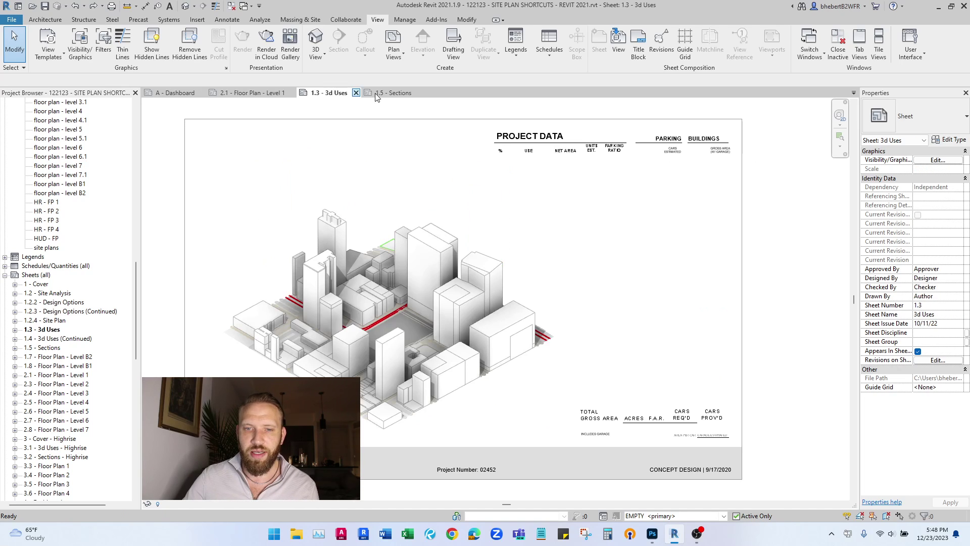
pyautogui.click(399, 94)
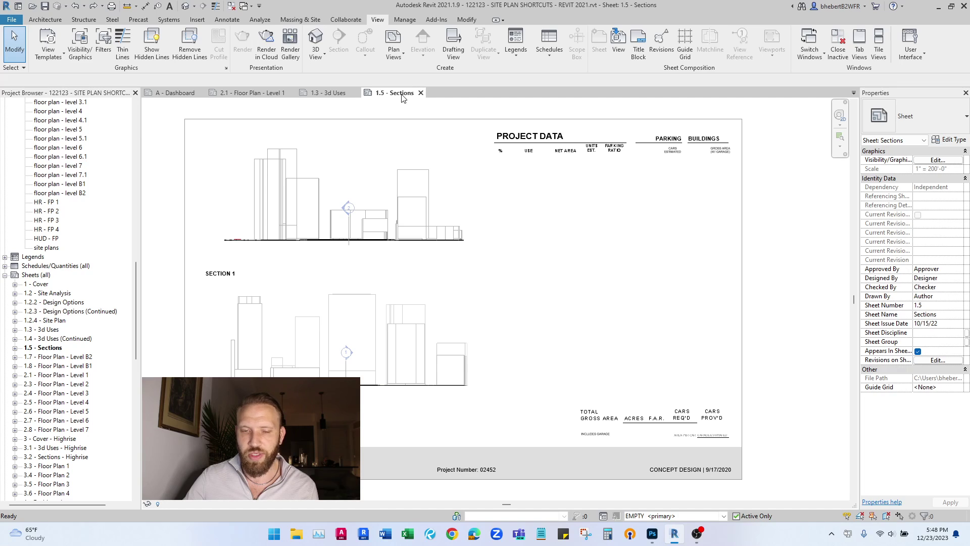
pyautogui.click(180, 93)
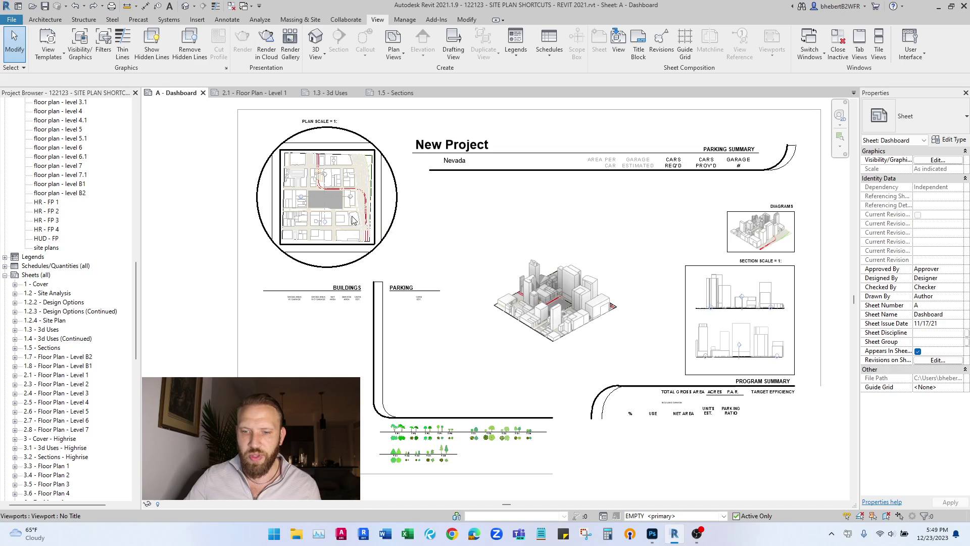
# Step: Make SAMPLE PROJECT 1 the active design option and review it on the floor plan, 3d Uses, Sections and Dashboard sheets
pyautogui.click(724, 517)
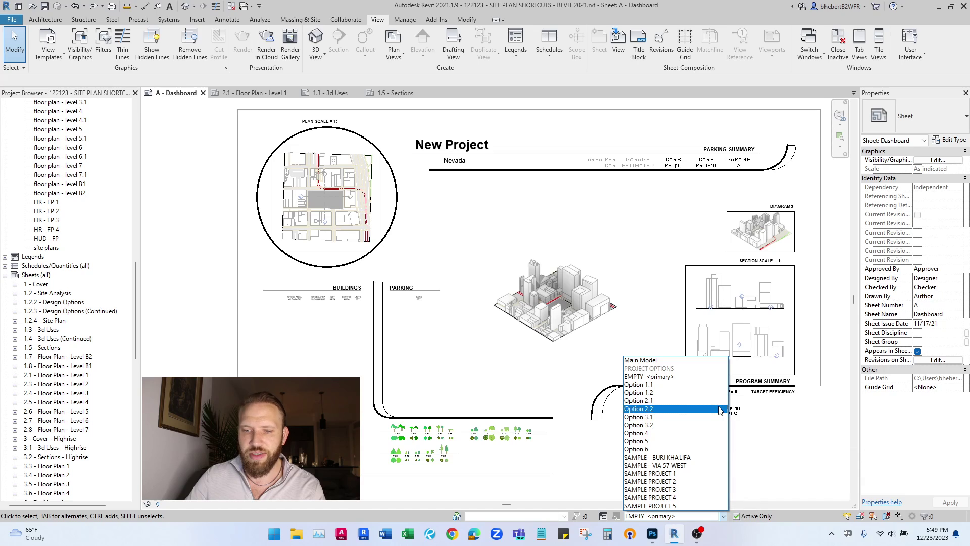
pyautogui.click(678, 474)
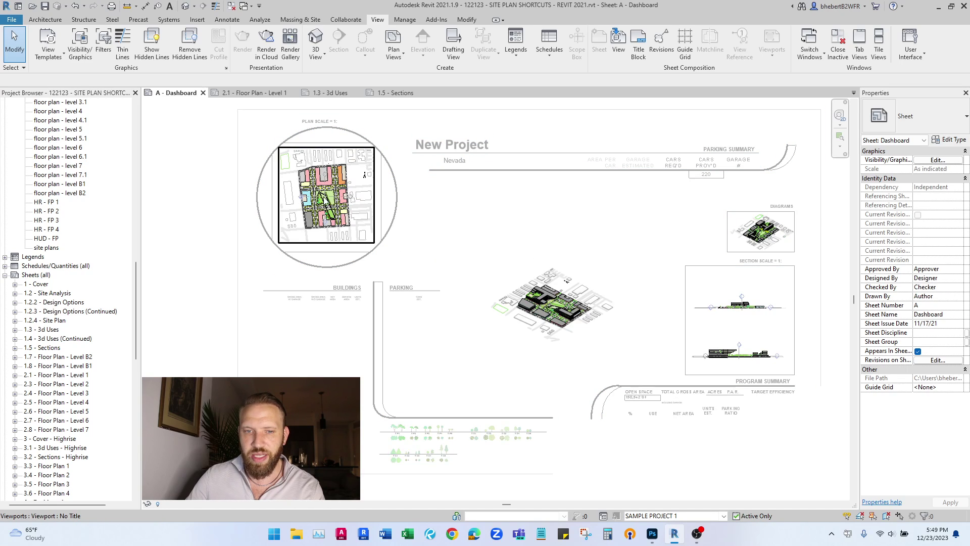
pyautogui.click(248, 93)
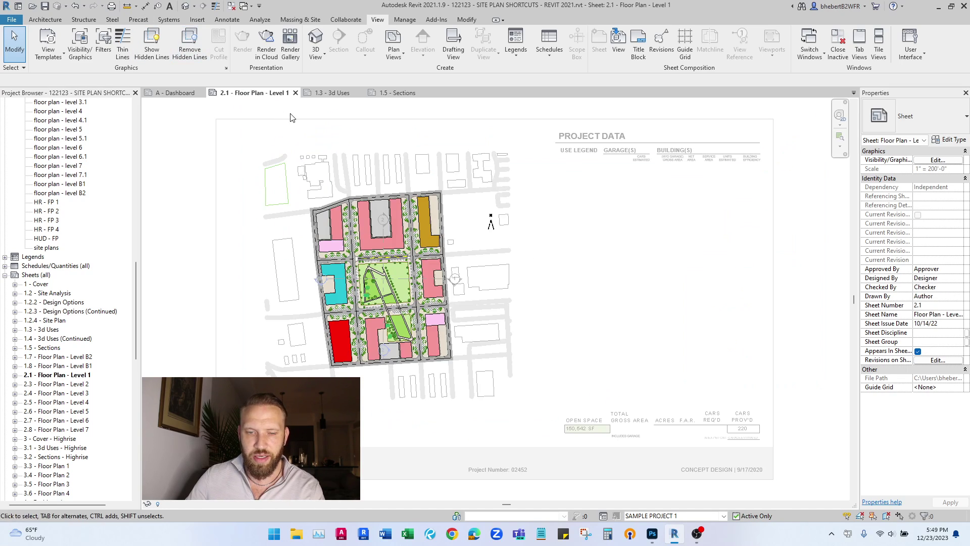
pyautogui.click(334, 96)
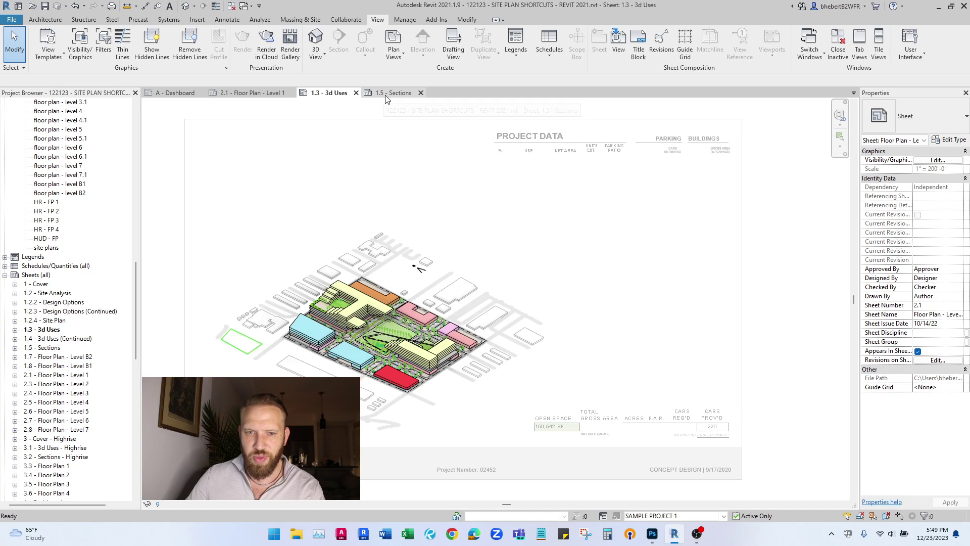
pyautogui.click(391, 94)
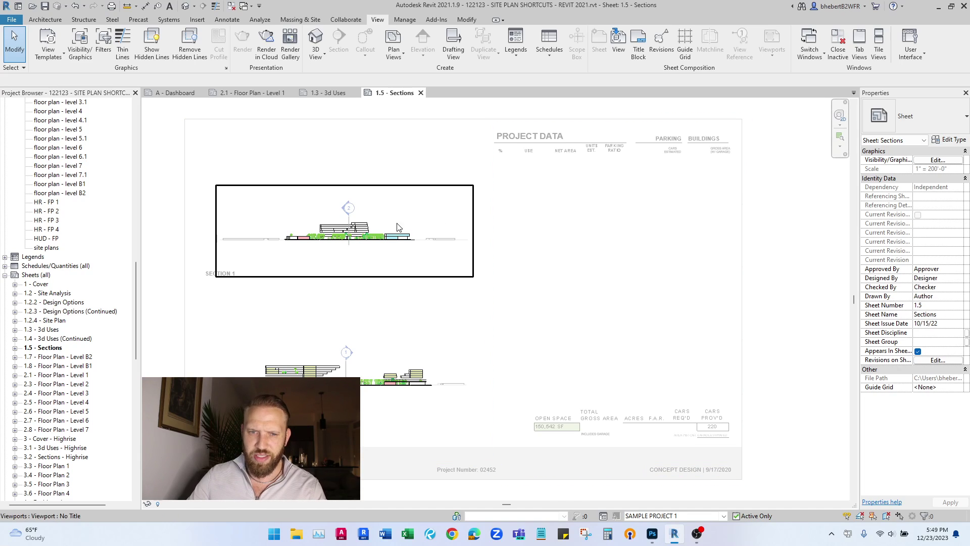
pyautogui.click(182, 93)
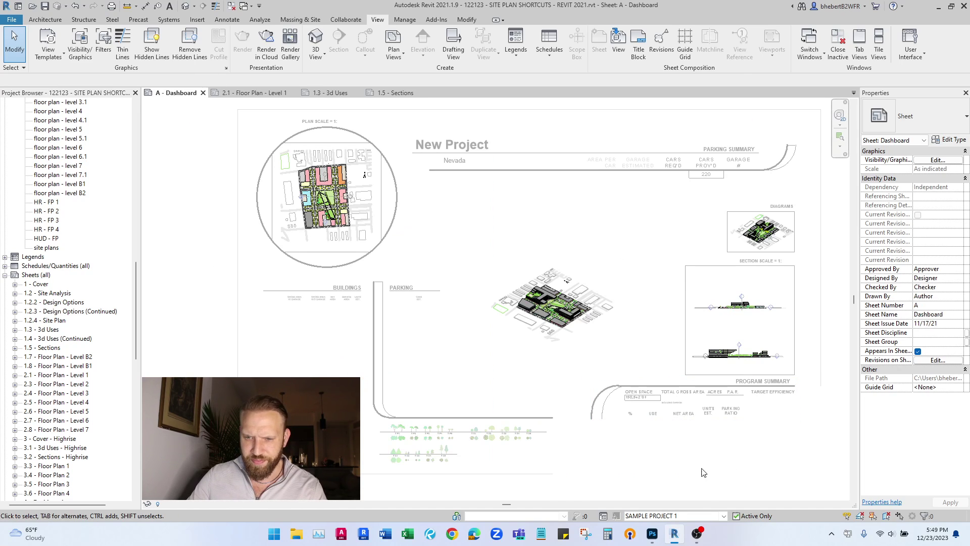
# Step: Switch the active design option to SAMPLE PROJECT 4 and set the Dashboard Plan & Section view template's scale to 1" = 80'-0"
pyautogui.click(725, 516)
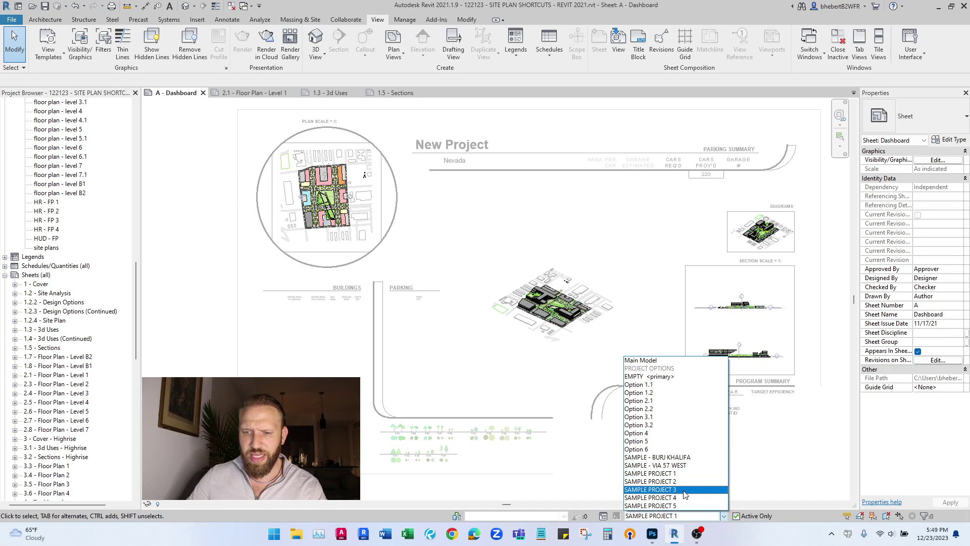
pyautogui.click(682, 498)
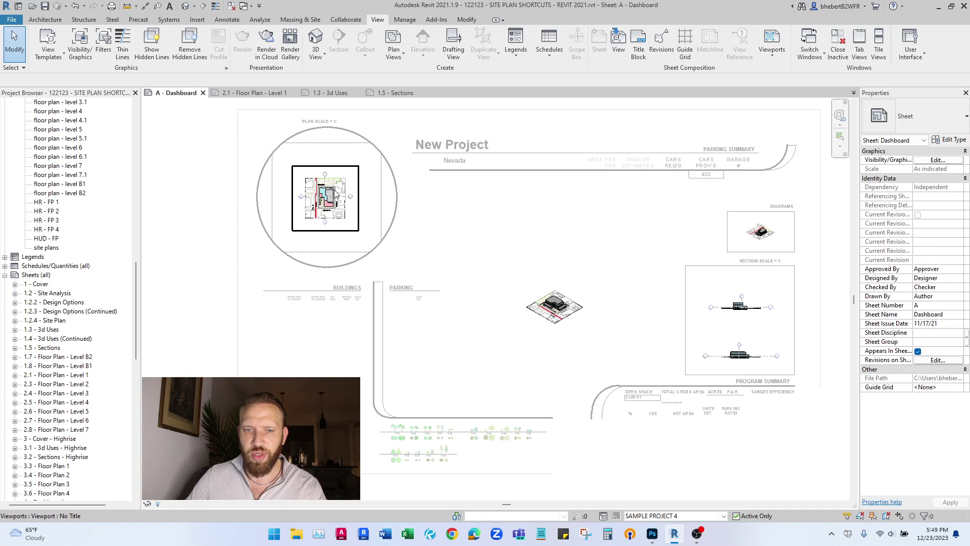
pyautogui.doubleClick(338, 211)
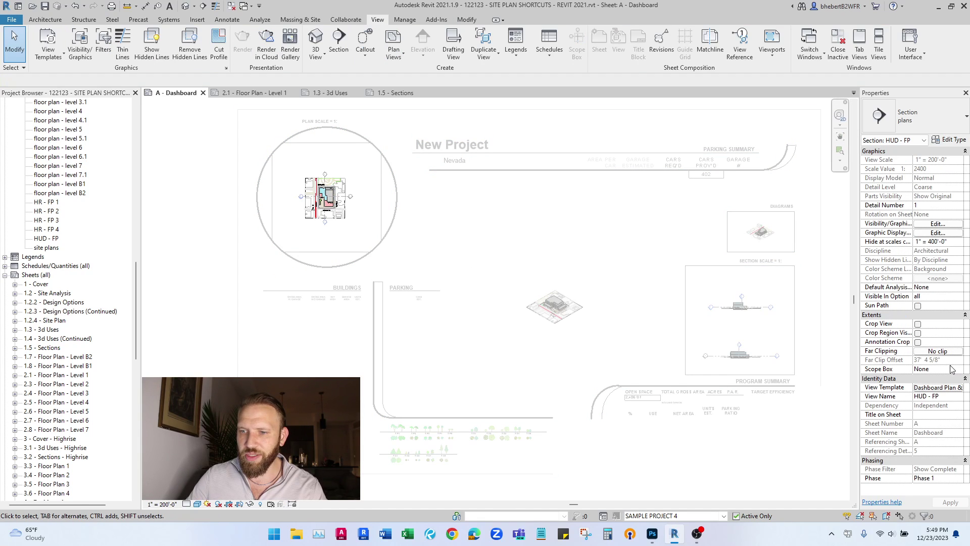
pyautogui.click(940, 387)
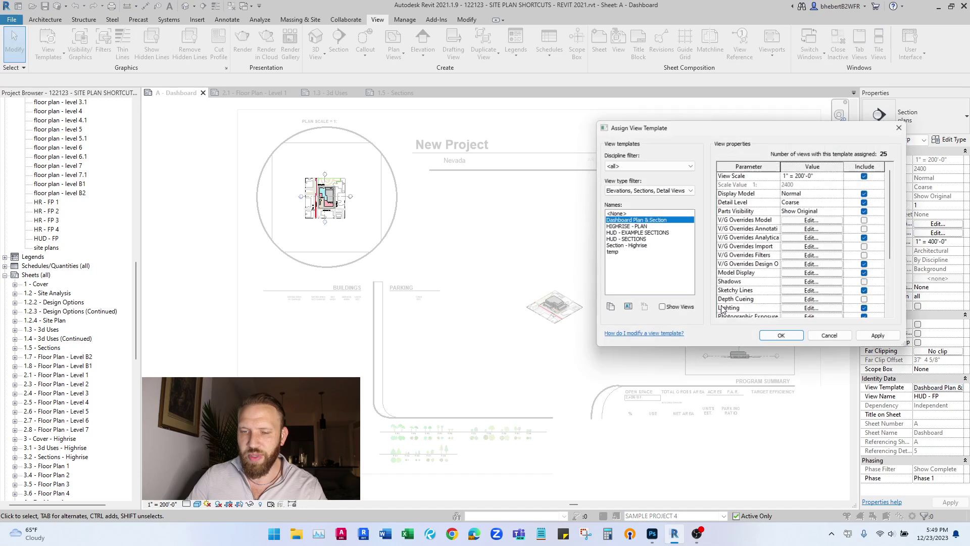
pyautogui.click(837, 175)
pyautogui.click(843, 175)
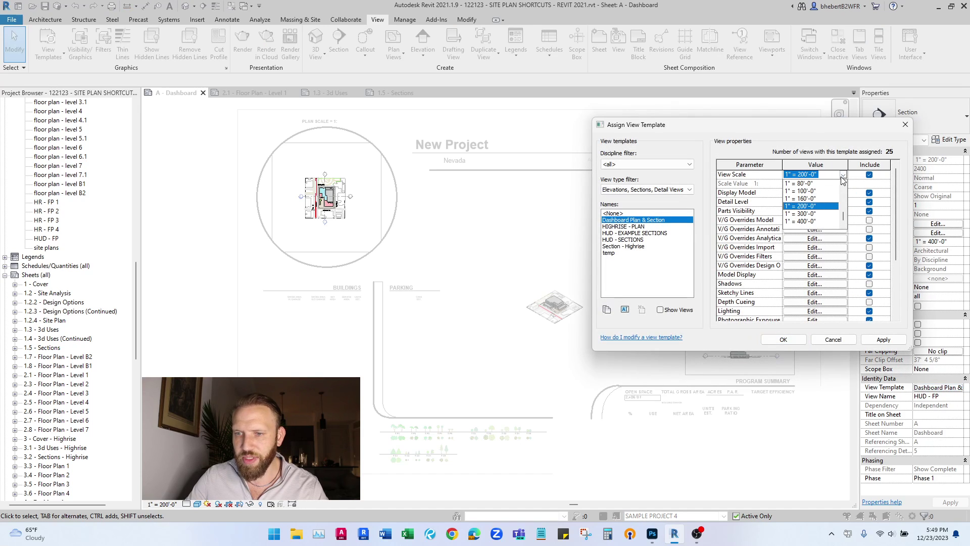
pyautogui.click(809, 199)
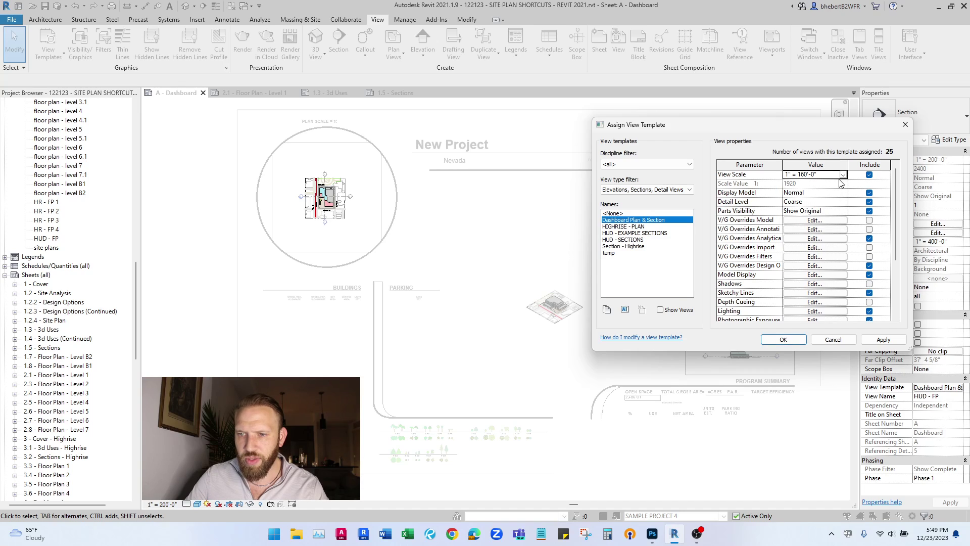
pyautogui.click(842, 175)
pyautogui.click(801, 206)
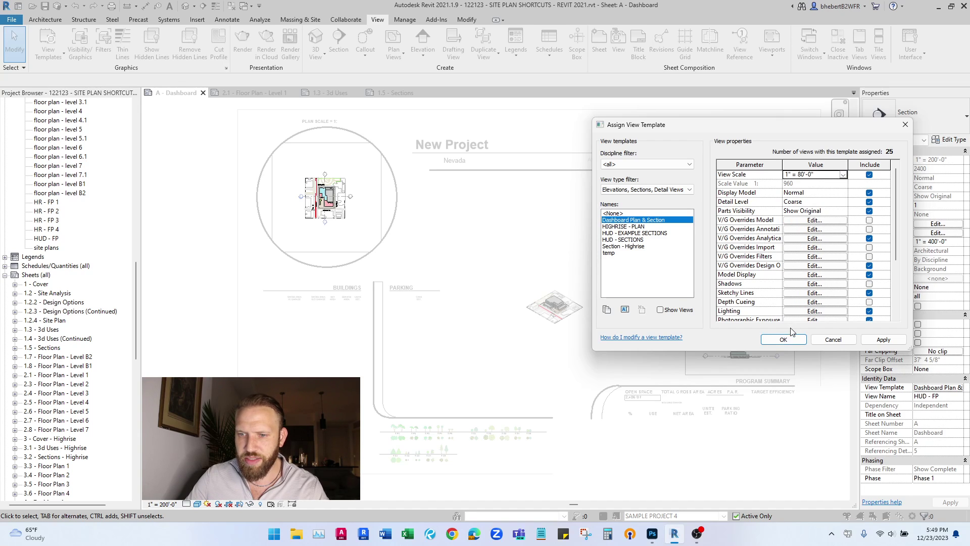
pyautogui.click(784, 339)
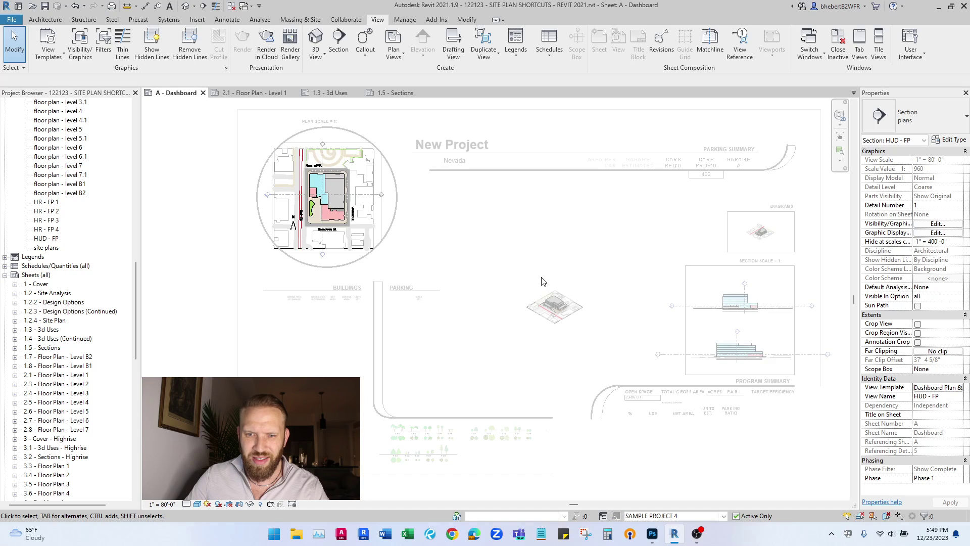
# Step: Set the view scale of the dashboard 3D view's HUD - WORKING template to 1" = 80'-0" and deactivate the view
pyautogui.doubleClick(555, 306)
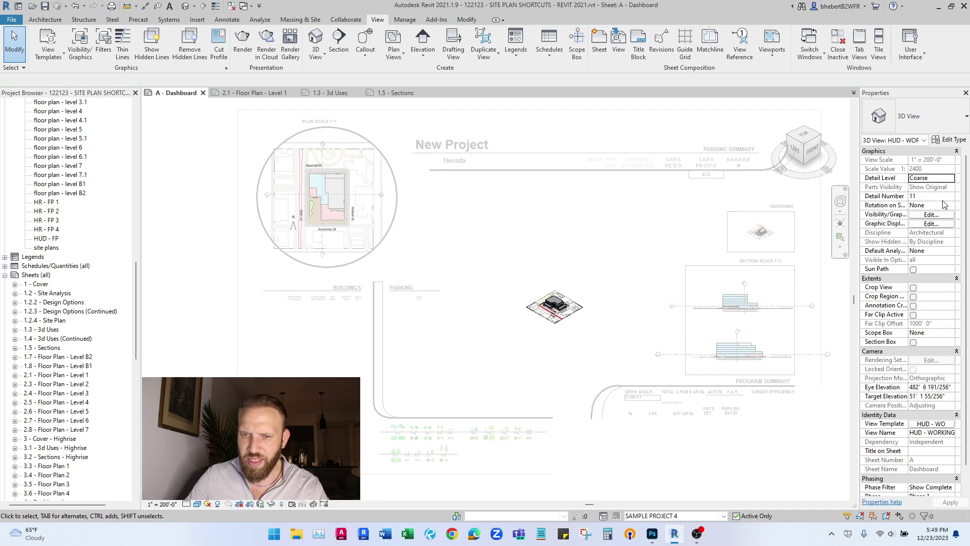
pyautogui.click(925, 424)
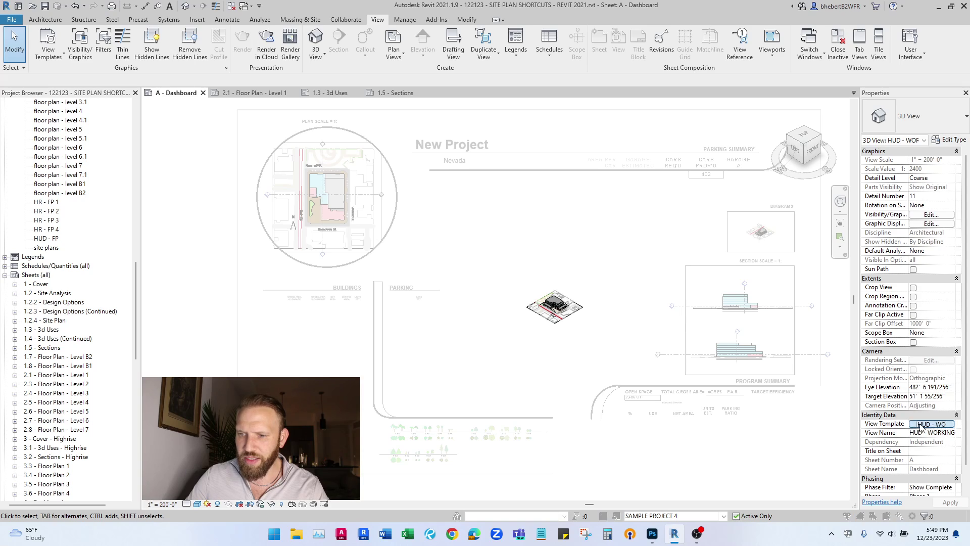
pyautogui.click(843, 178)
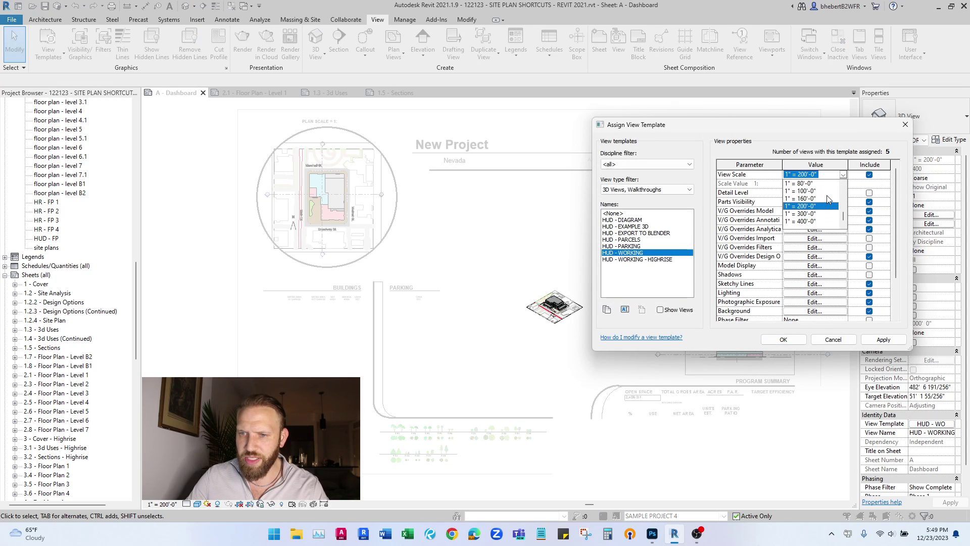
pyautogui.click(804, 184)
pyautogui.click(783, 340)
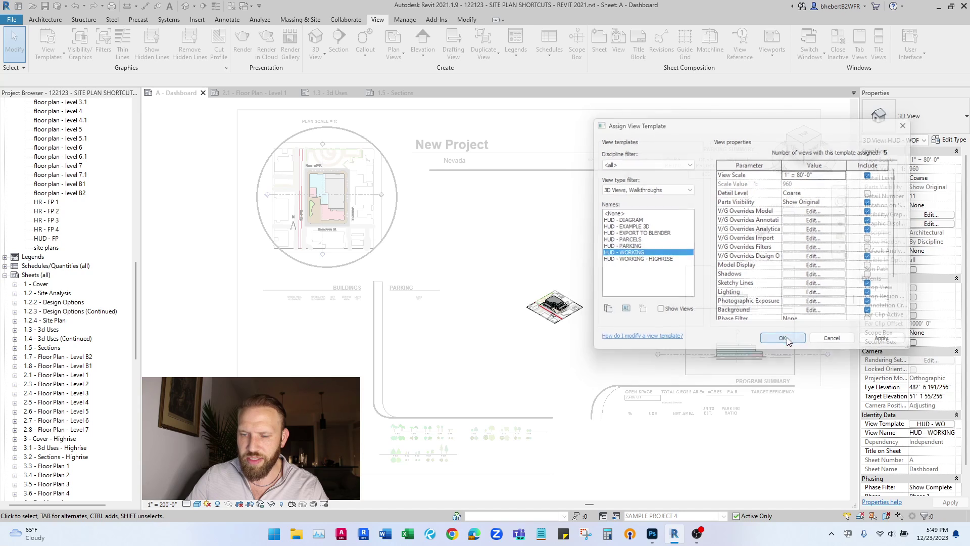
pyautogui.click(822, 414)
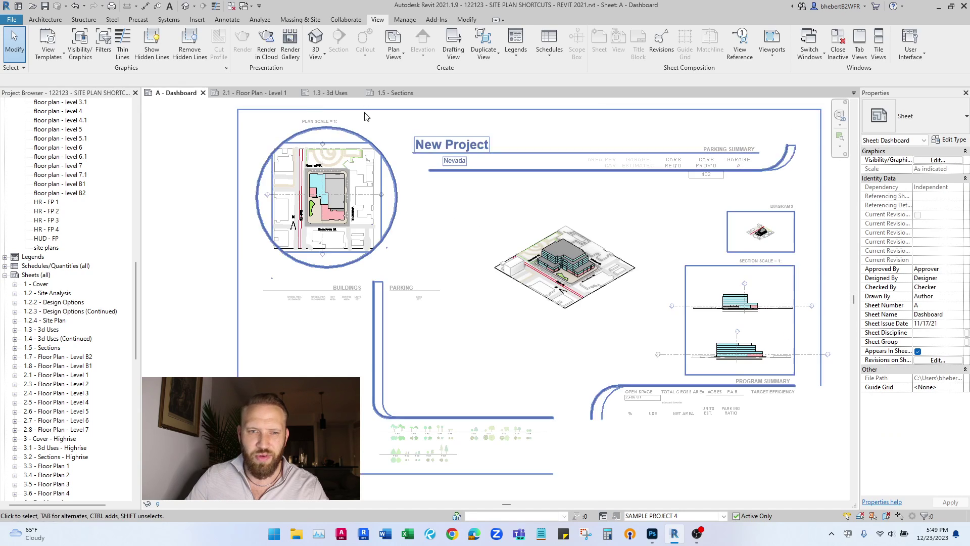
# Step: Check the Level 1 floor plan sheet and reposition the model higher within the activated 3D view on the 1.3 - 3d Uses sheet
pyautogui.click(258, 93)
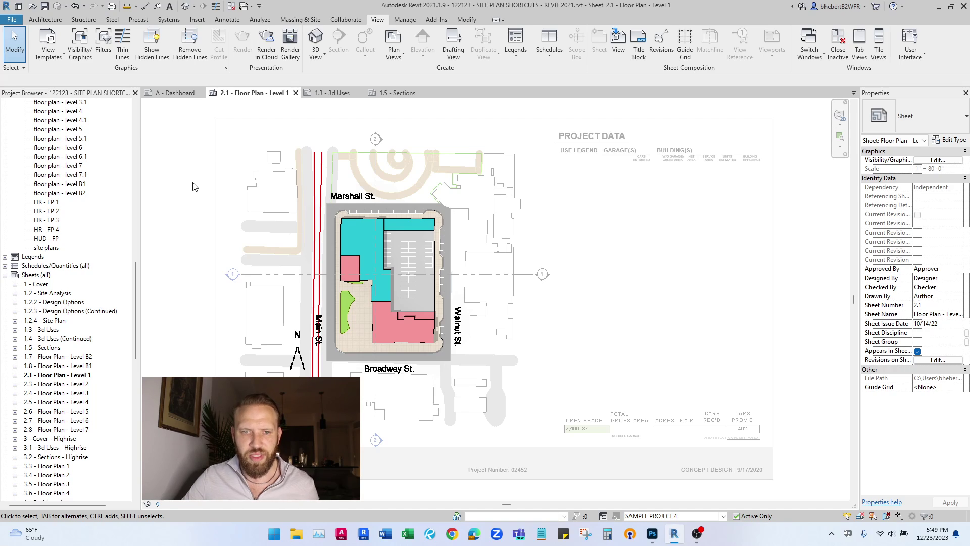
pyautogui.click(333, 93)
pyautogui.doubleClick(552, 285)
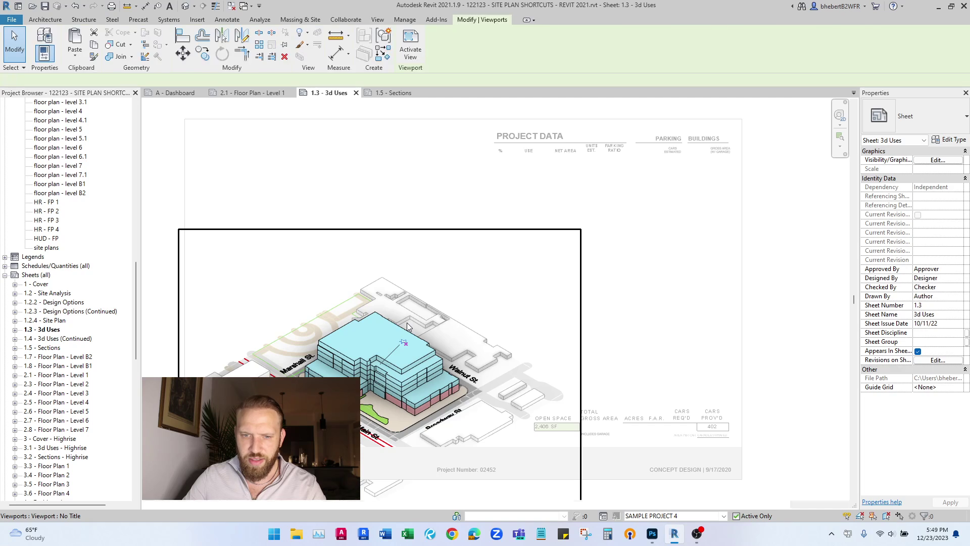
pyautogui.click(804, 145)
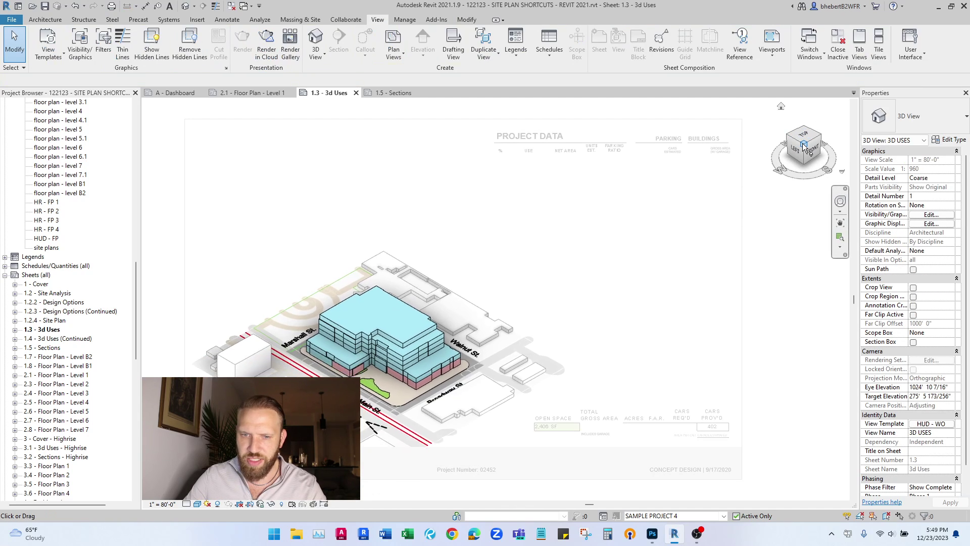
pyautogui.doubleClick(775, 365)
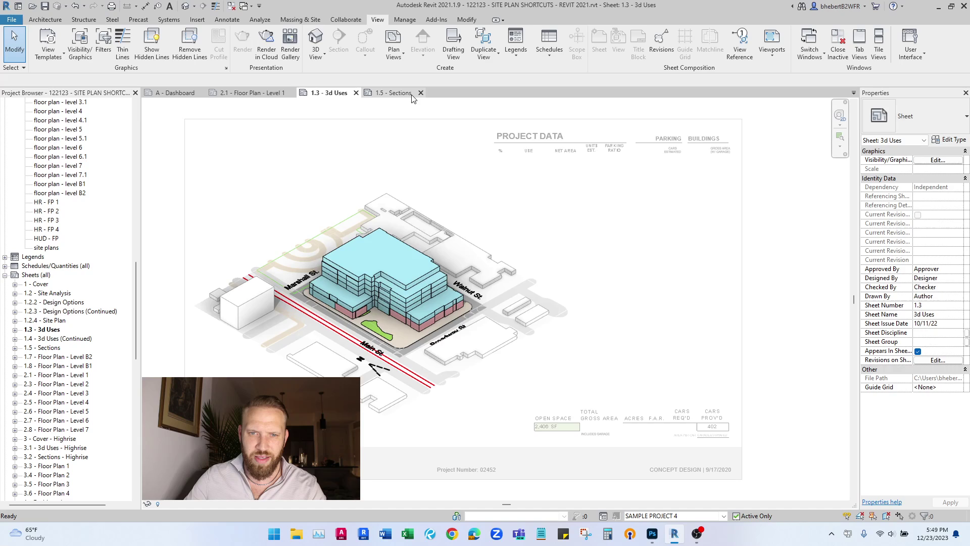
# Step: Check the 1.5 - Sections sheet and activate the 3D view on the Dashboard sheet for closer inspection
pyautogui.click(394, 93)
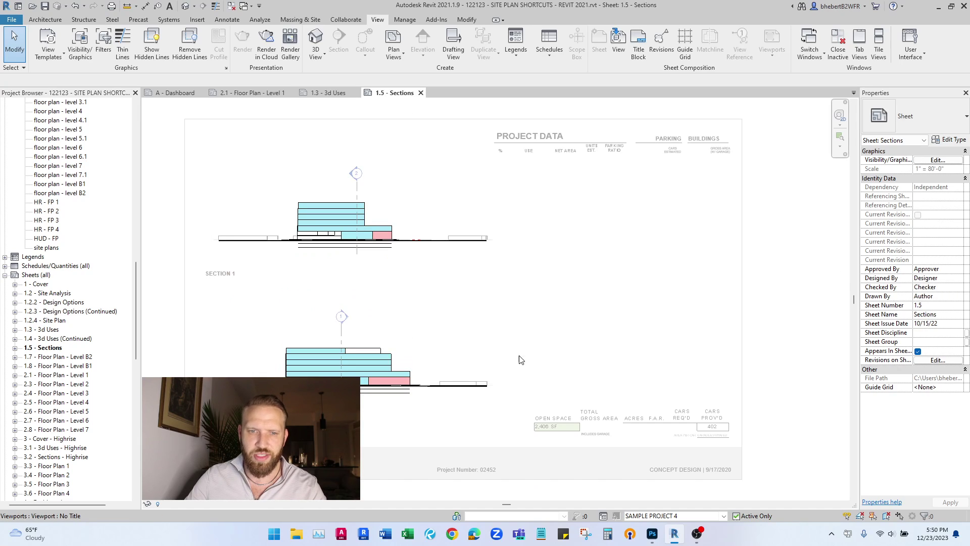
pyautogui.click(174, 93)
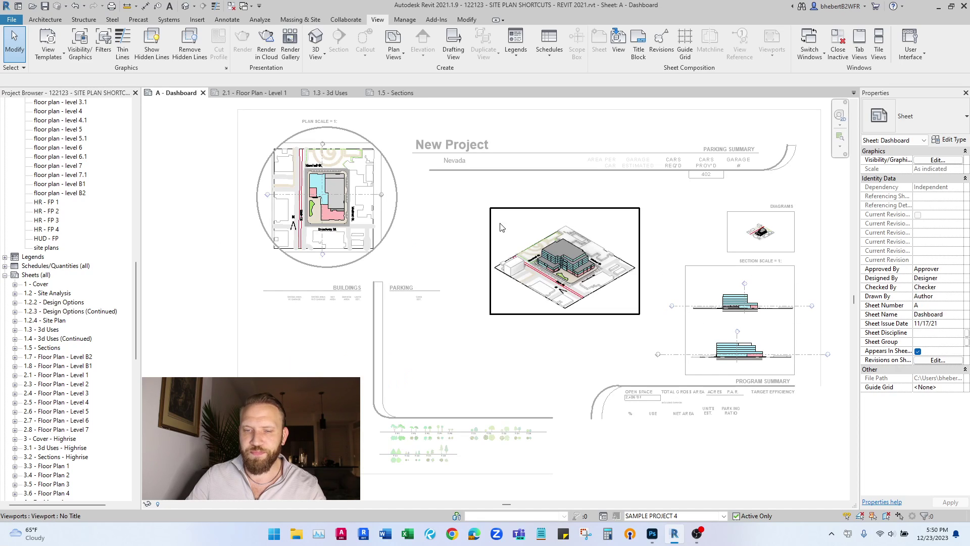
pyautogui.doubleClick(535, 251)
pyautogui.scroll(3, 534, 250)
pyautogui.scroll(-3, 365, 234)
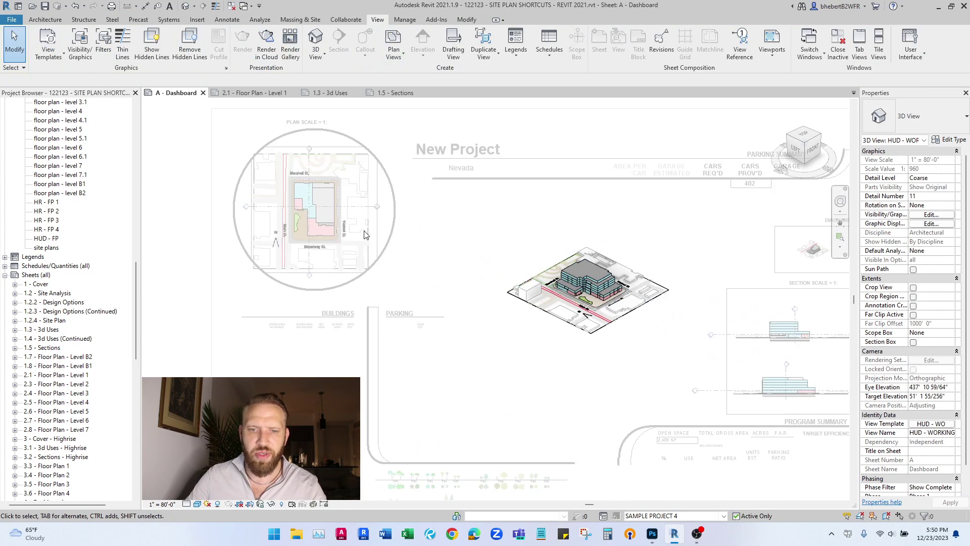
# Step: Activate the circular site plan view and the lower section view on the Dashboard sheet to inspect them up close
pyautogui.scroll(3, 226, 170)
pyautogui.doubleClick(350, 217)
pyautogui.doubleClick(351, 217)
pyautogui.scroll(-4, 274, 182)
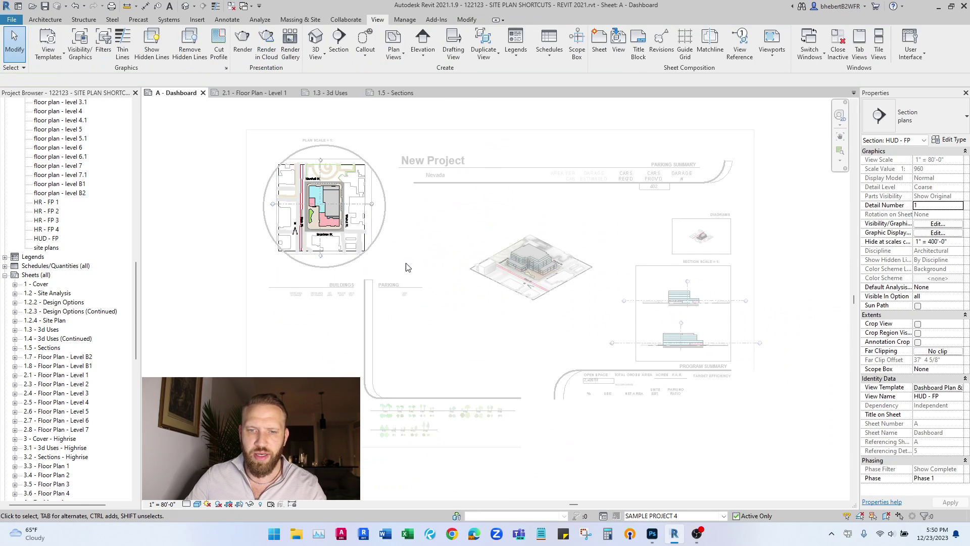
pyautogui.scroll(6, 676, 336)
pyautogui.doubleClick(693, 325)
pyautogui.doubleClick(758, 341)
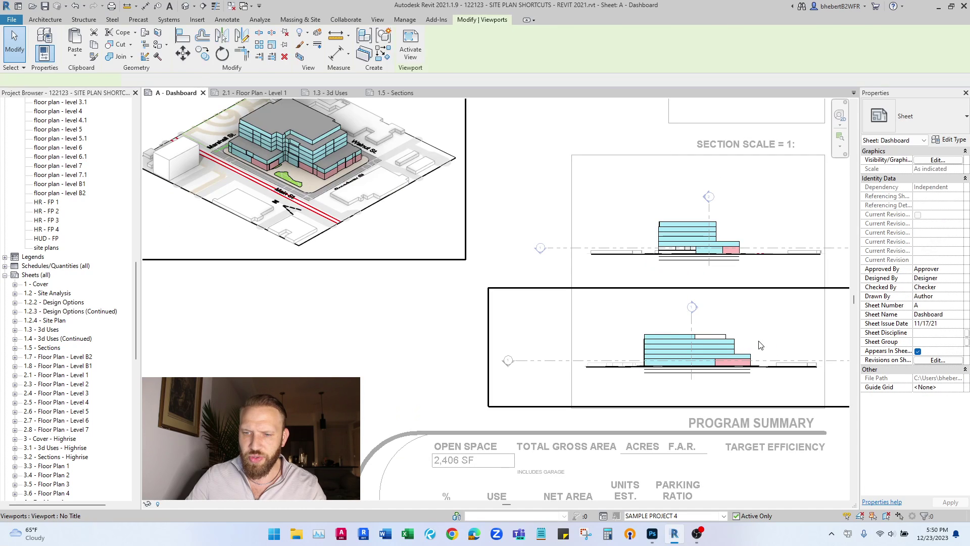
pyautogui.doubleClick(761, 345)
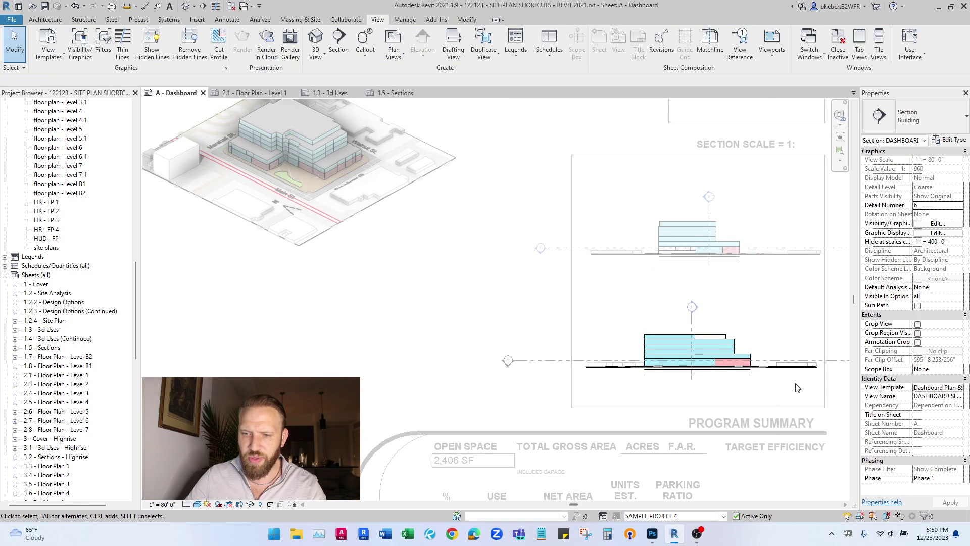
pyautogui.scroll(2, 797, 387)
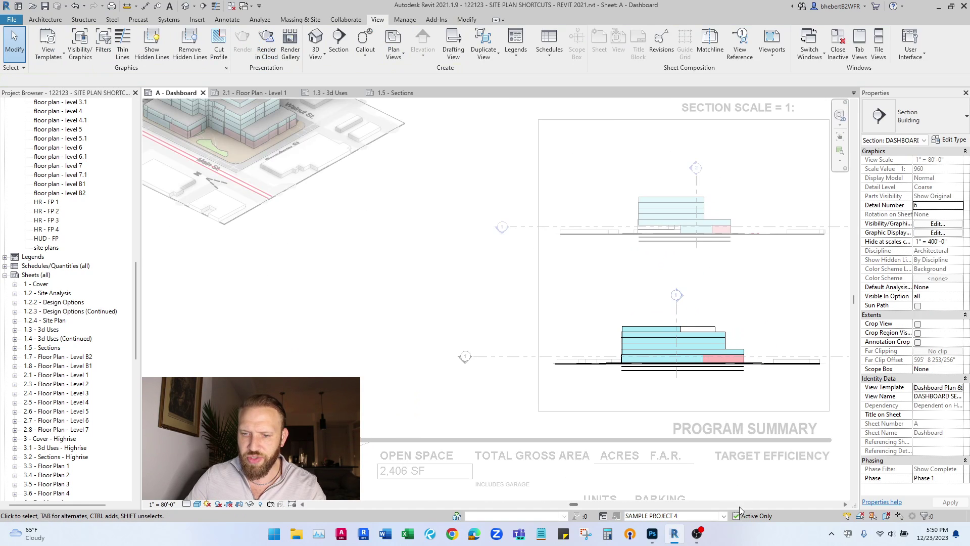
# Step: Move the HUD - FP section line up to a higher cut level in the activated lower section view on the Dashboard sheet
pyautogui.click(551, 357)
pyautogui.scroll(4, 587, 358)
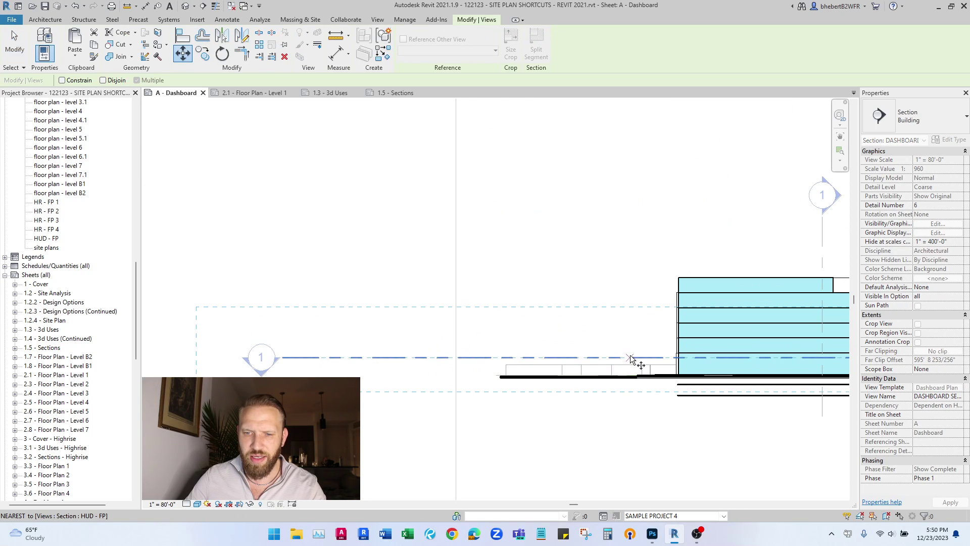
pyautogui.click(630, 356)
pyautogui.click(633, 309)
pyautogui.scroll(-3, 712, 358)
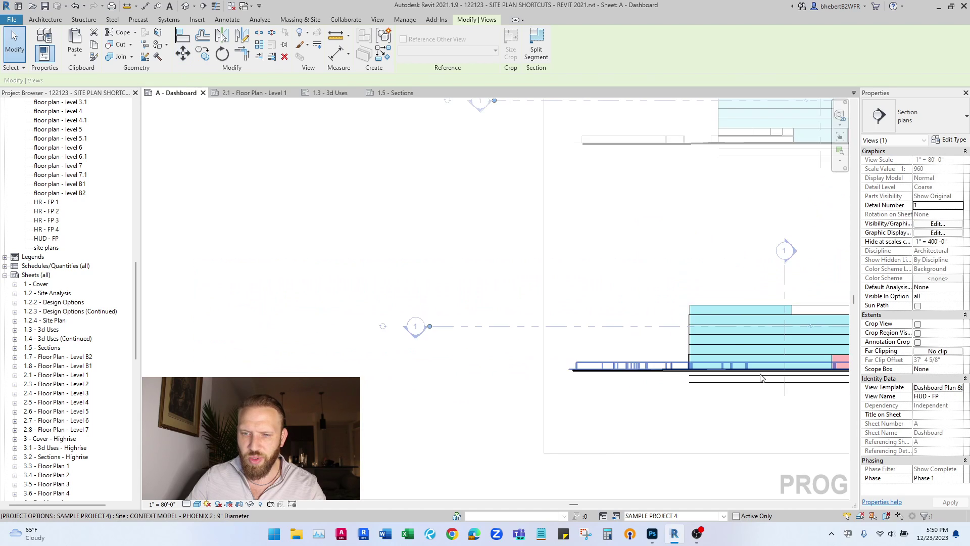
# Step: Examine the circular site plan view on the Dashboard sheet to check the effect of the moved cut line
pyautogui.scroll(-6, 762, 378)
pyautogui.moveTo(442, 247); pyautogui.dragTo(579, 301, button='middle')
pyautogui.scroll(4, 578, 301)
pyautogui.doubleClick(747, 362)
pyautogui.scroll(-1, 728, 356)
pyautogui.moveTo(702, 349); pyautogui.dragTo(397, 190, button='middle')
pyautogui.scroll(3, 419, 192)
pyautogui.click(572, 260)
pyautogui.scroll(-3, 295, 224)
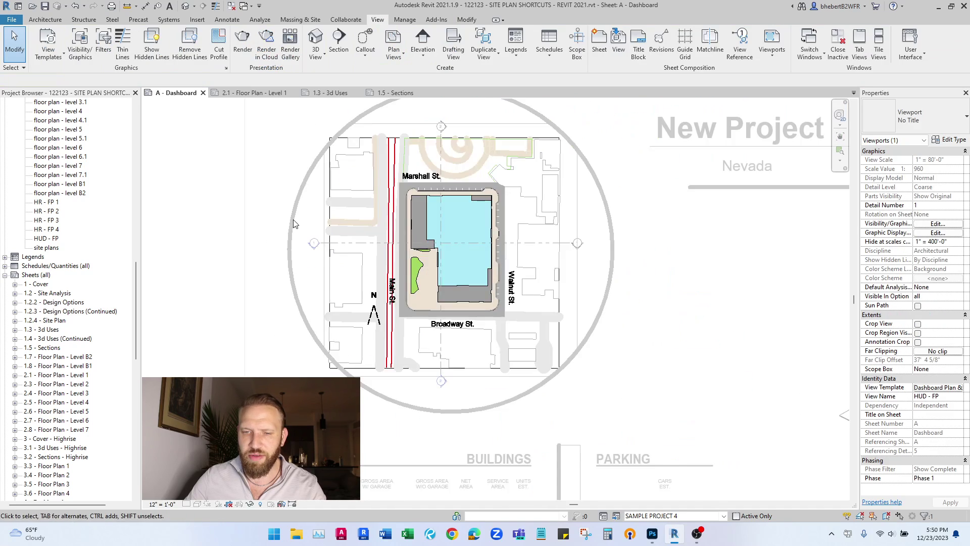
pyautogui.scroll(-2, 294, 224)
pyautogui.press('Escape')
pyautogui.scroll(-2, 310, 194)
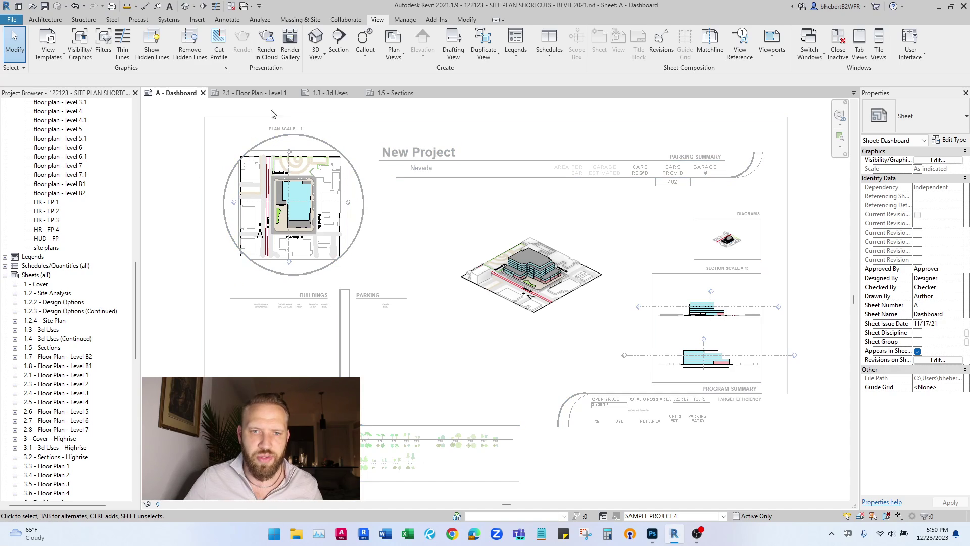
# Step: Switch the active design option to Main Model
pyautogui.rightClick(45, 275)
pyautogui.press('Escape')
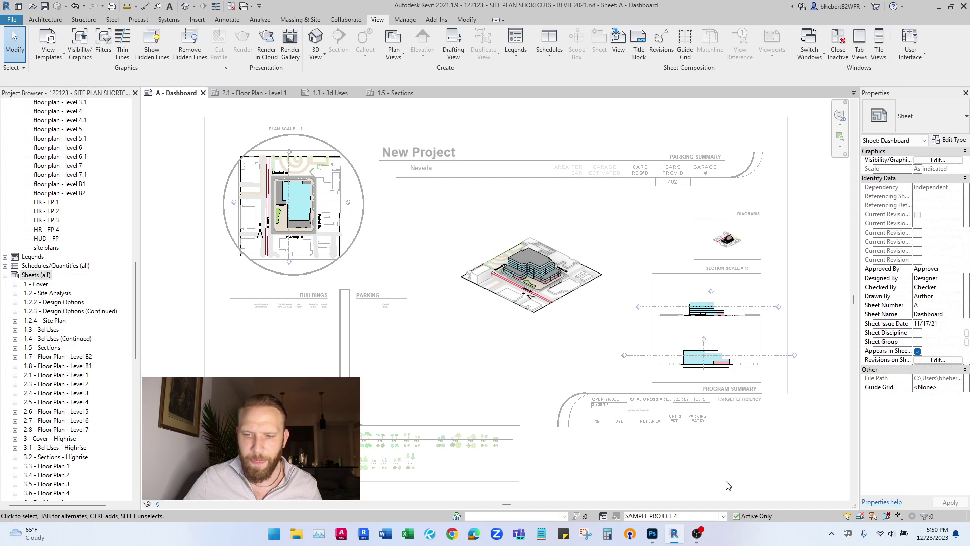
pyautogui.click(723, 517)
pyautogui.click(667, 360)
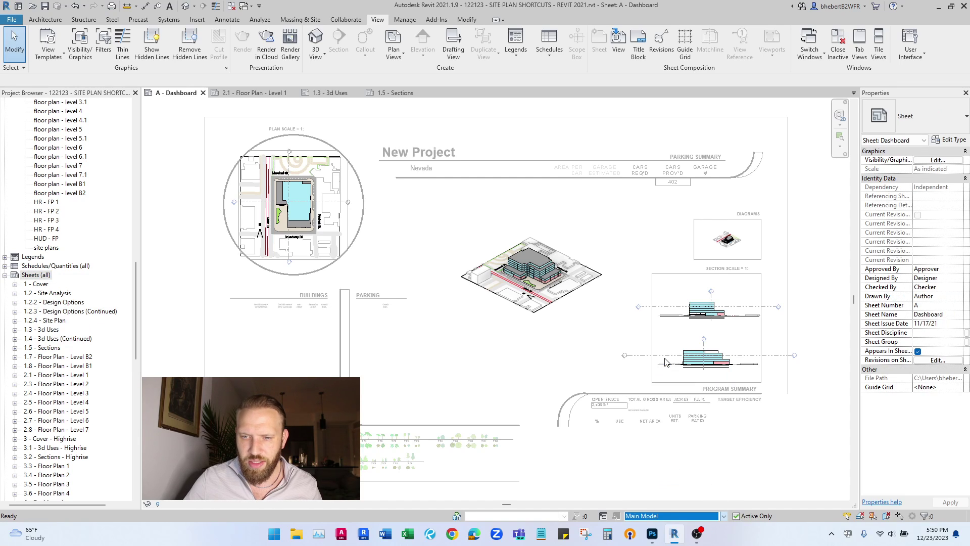
pyautogui.click(268, 243)
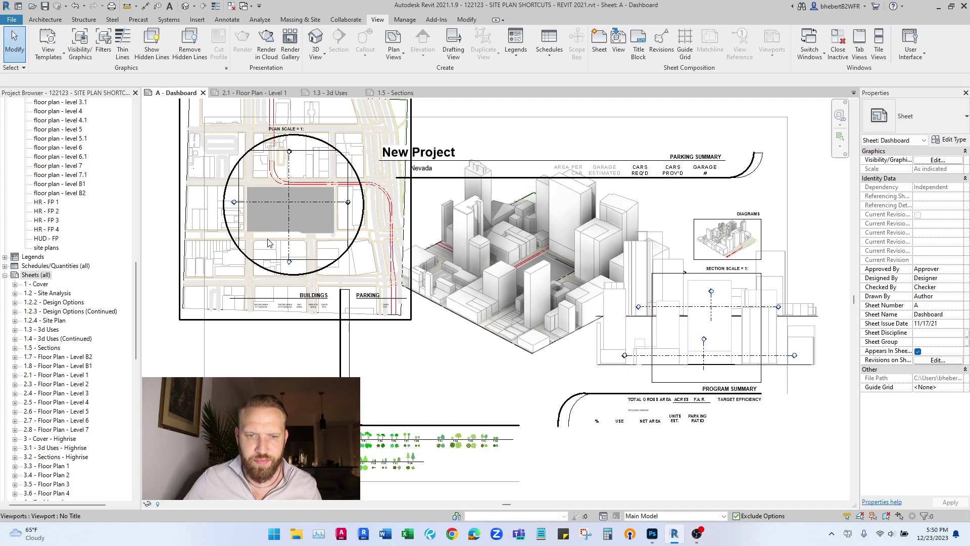
# Step: Activate the circular site plan view and set the Dashboard Plan & Section view template's scale to 1" = 200'-0"
pyautogui.doubleClick(268, 244)
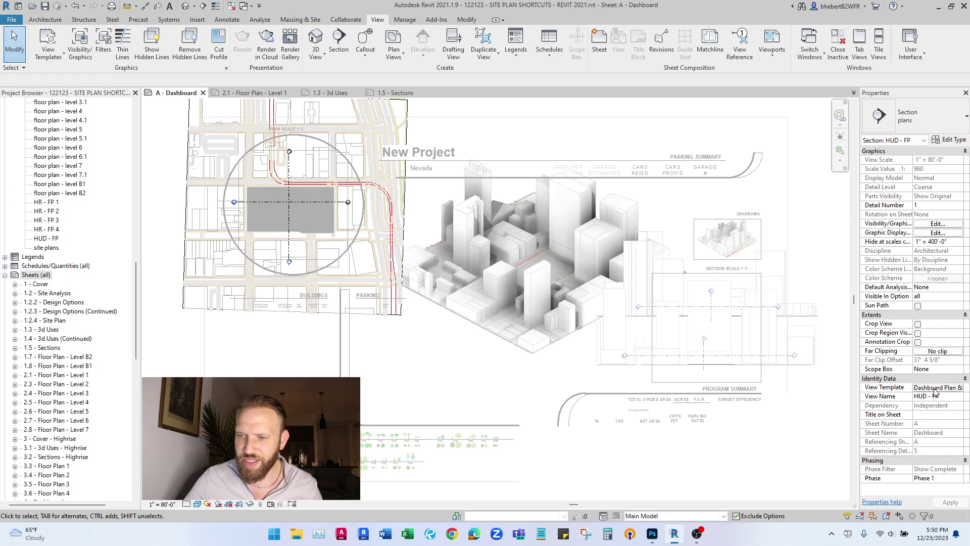
pyautogui.click(935, 390)
pyautogui.click(841, 175)
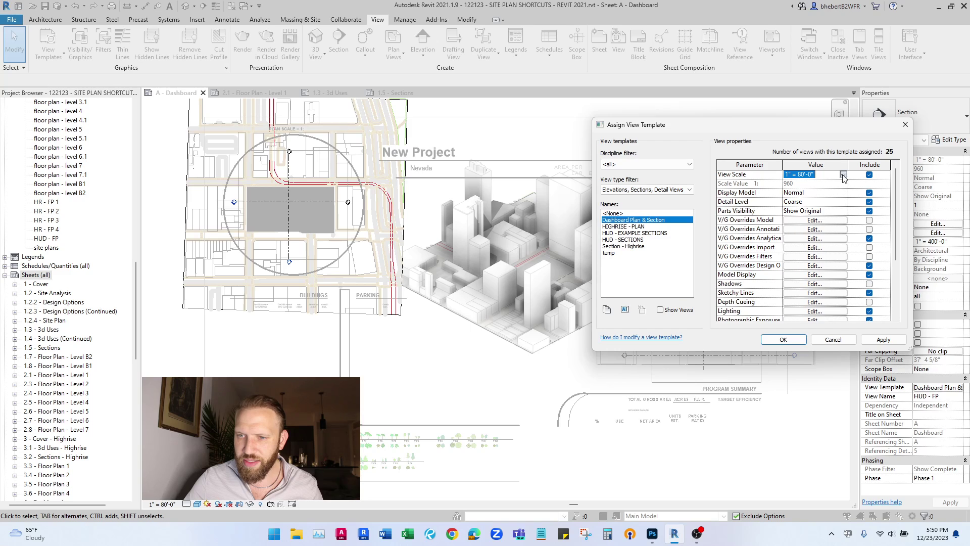
pyautogui.click(843, 175)
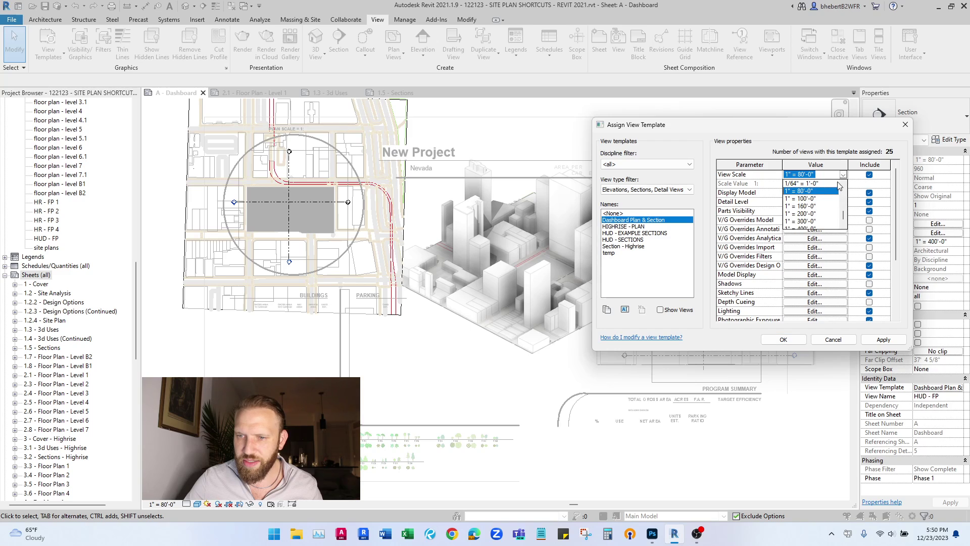
pyautogui.click(808, 214)
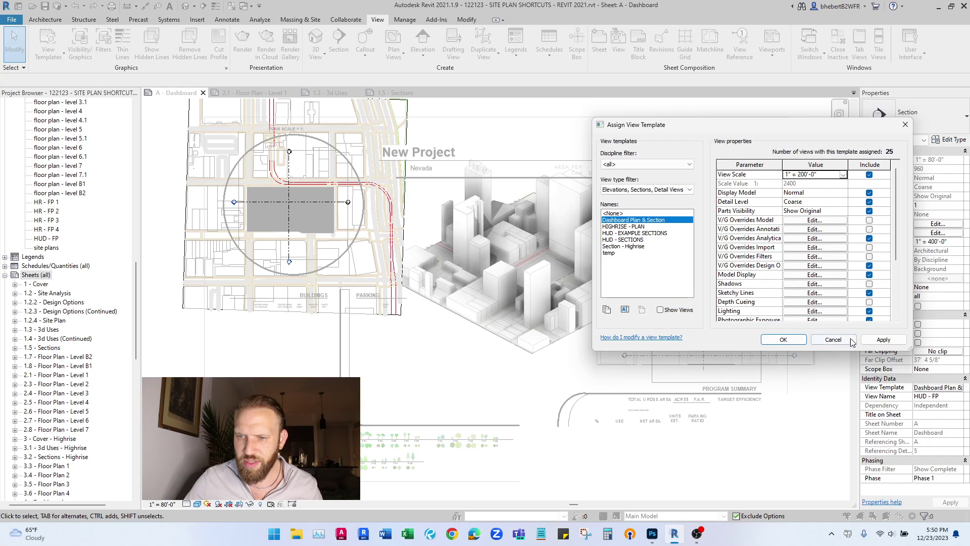
pyautogui.click(879, 340)
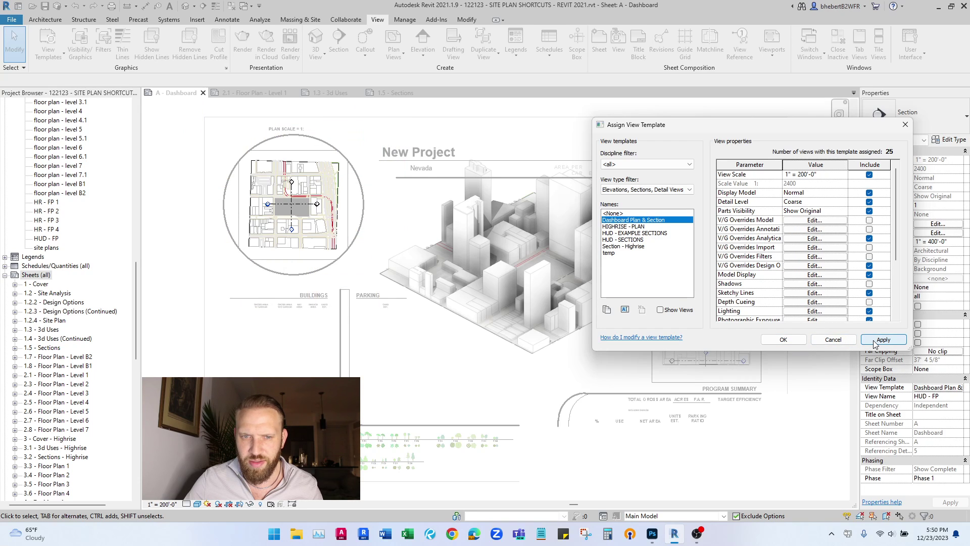
pyautogui.click(784, 340)
# Step: Activate the central 3D view, set its HUD - WORKING view template's scale to 1" = 200'-0", and deactivate the view
pyautogui.click(545, 277)
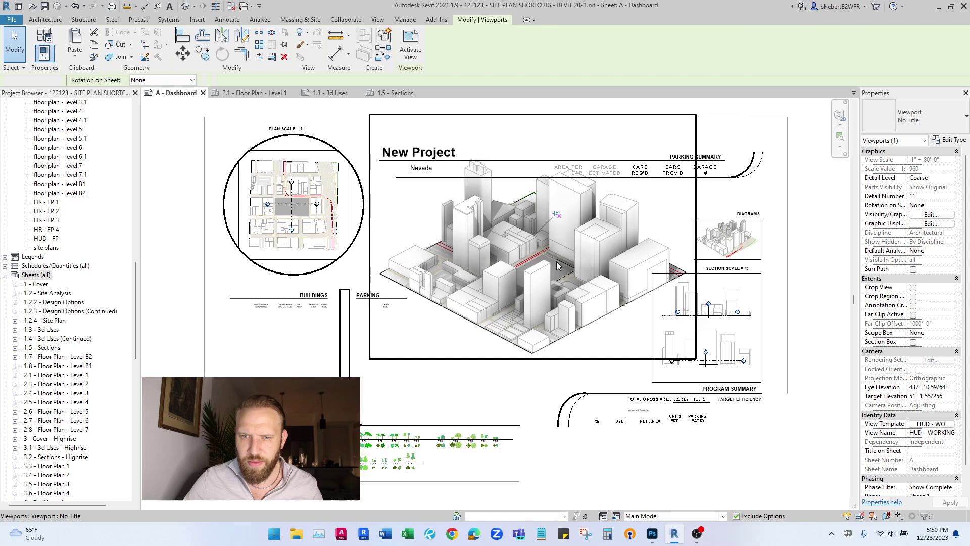
pyautogui.doubleClick(558, 266)
pyautogui.click(929, 427)
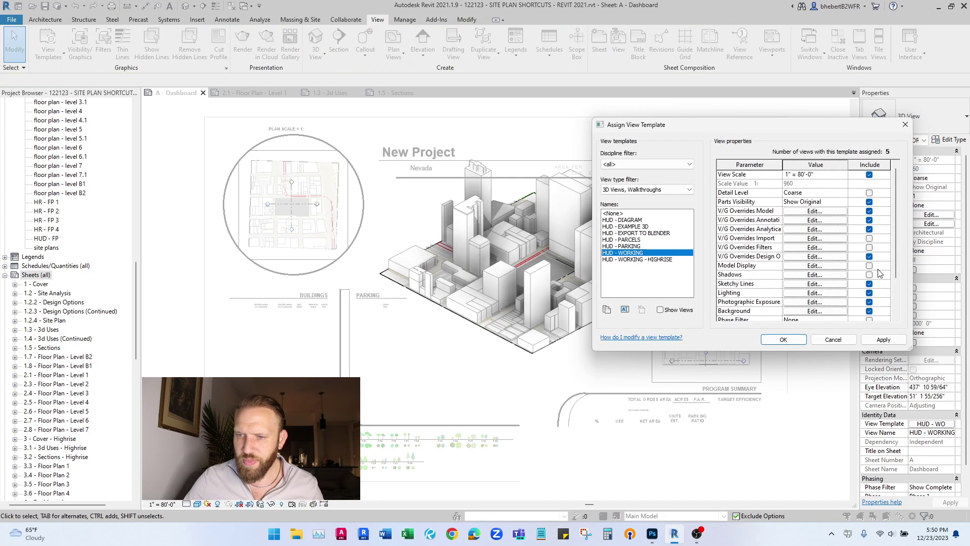
pyautogui.click(843, 175)
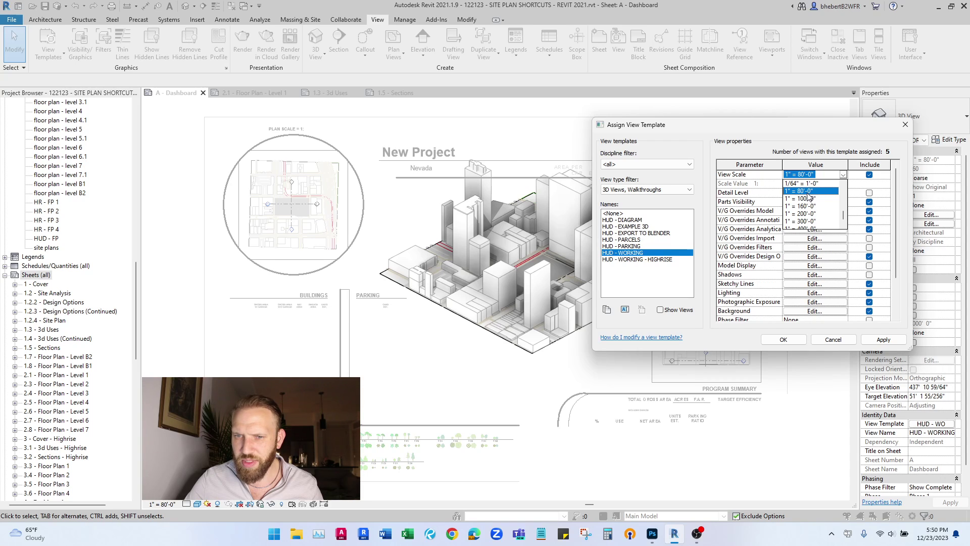
pyautogui.click(810, 214)
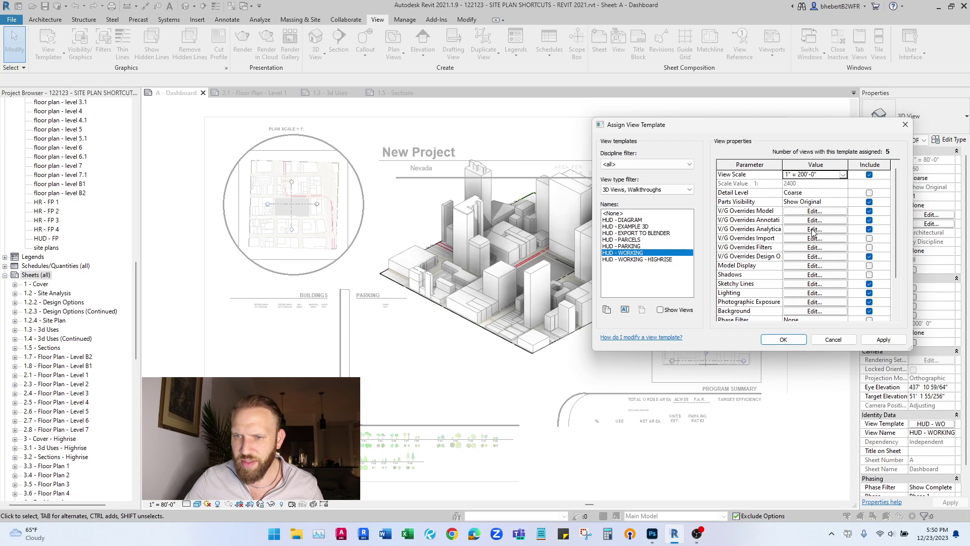
pyautogui.click(784, 339)
pyautogui.doubleClick(446, 346)
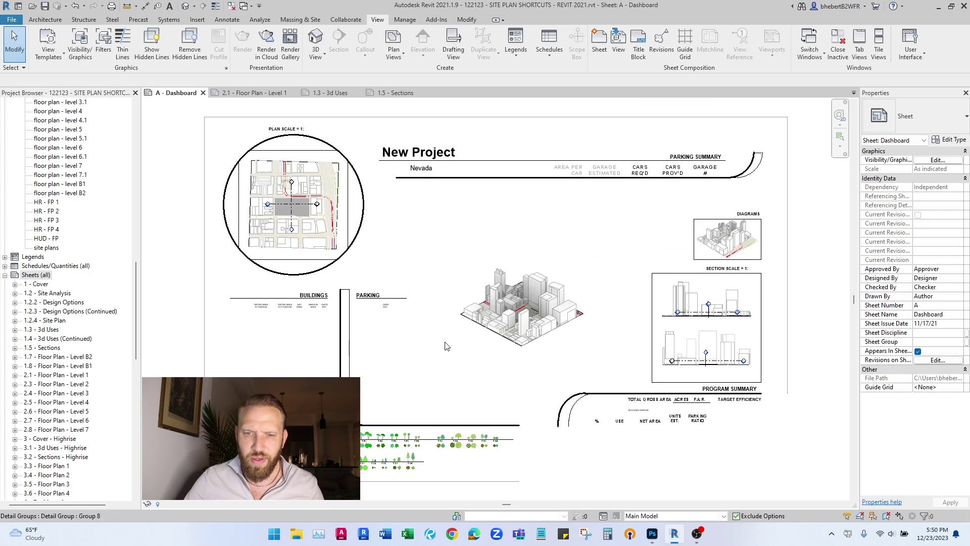
# Step: Create a new sheet using the DASHBOARD : Dashboard title block
pyautogui.click(38, 276)
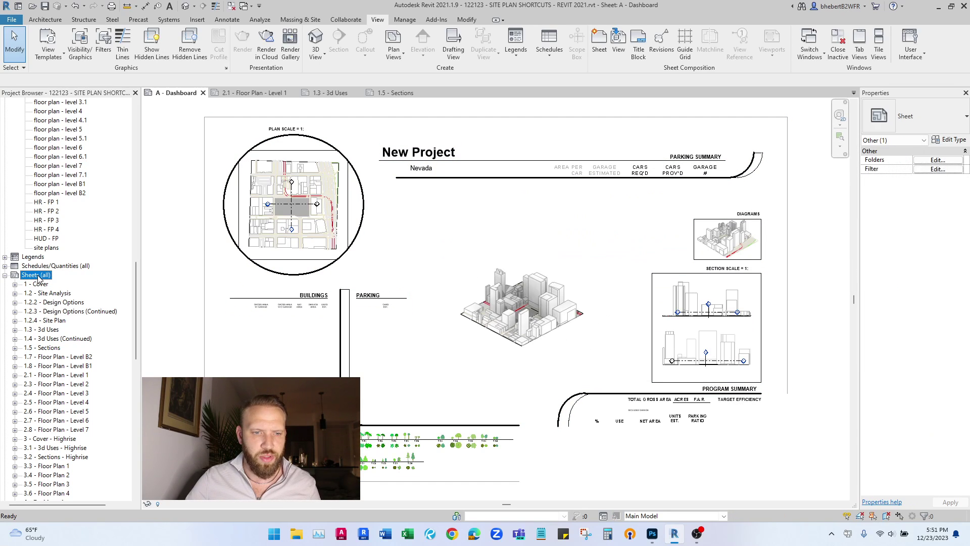
pyautogui.rightClick(37, 276)
pyautogui.click(66, 284)
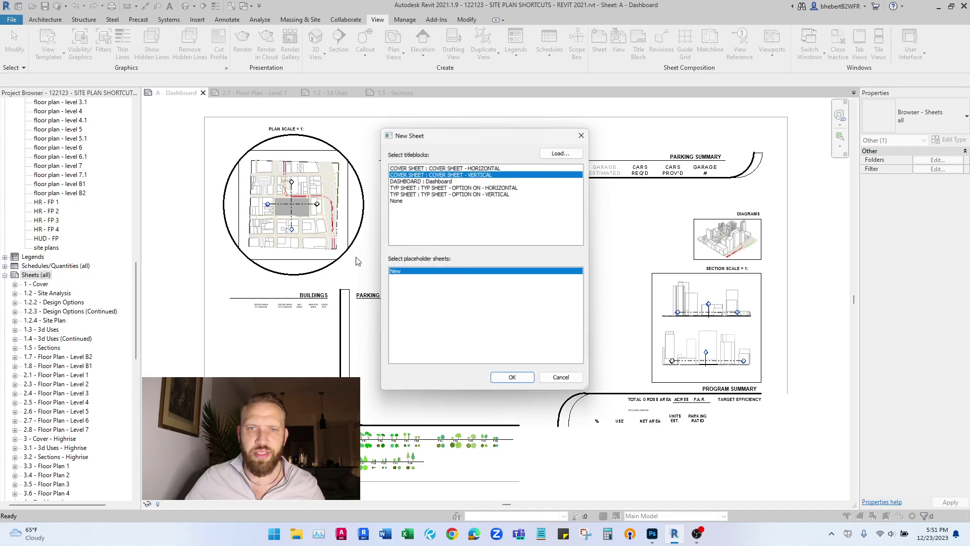
pyautogui.click(434, 181)
pyautogui.click(516, 380)
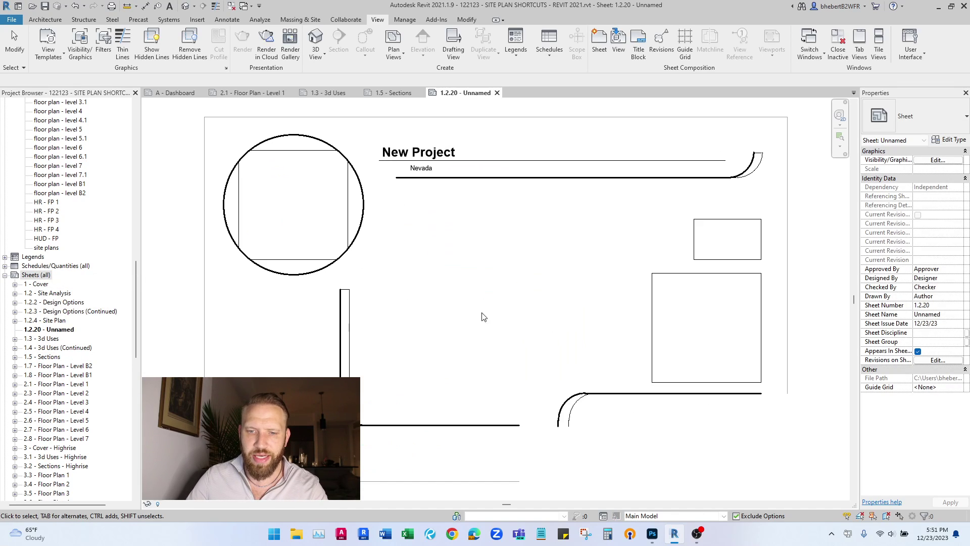
pyautogui.click(364, 214)
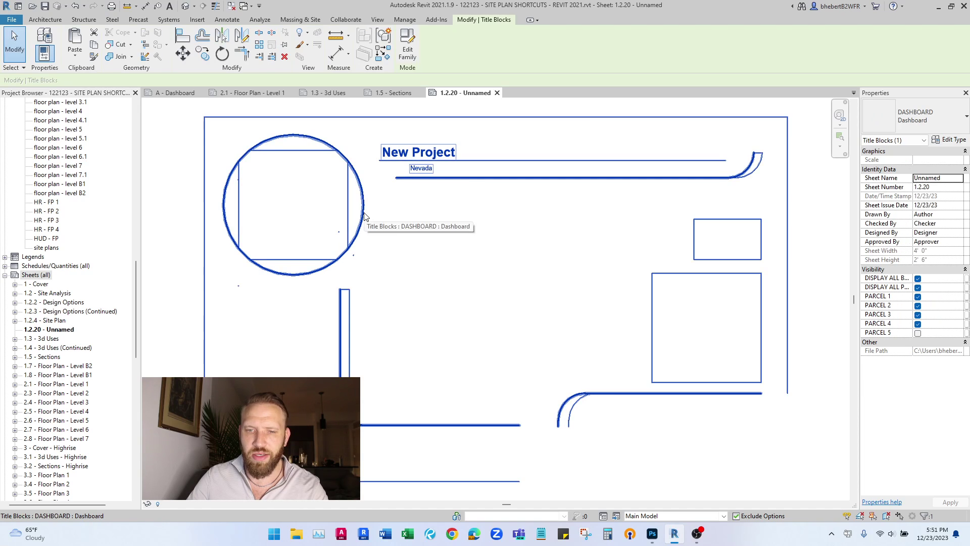
pyautogui.click(405, 228)
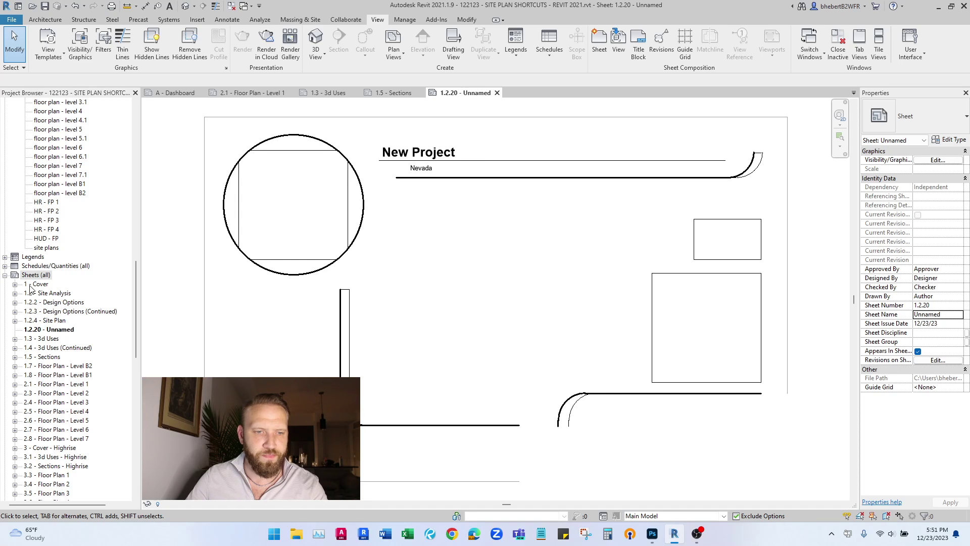
# Step: Place a TYP SHEET - OPTION ON - HORIZONTAL title block from the annotation symbol families on the new sheet
pyautogui.scroll(8, 31, 288)
pyautogui.scroll(20, 74, 274)
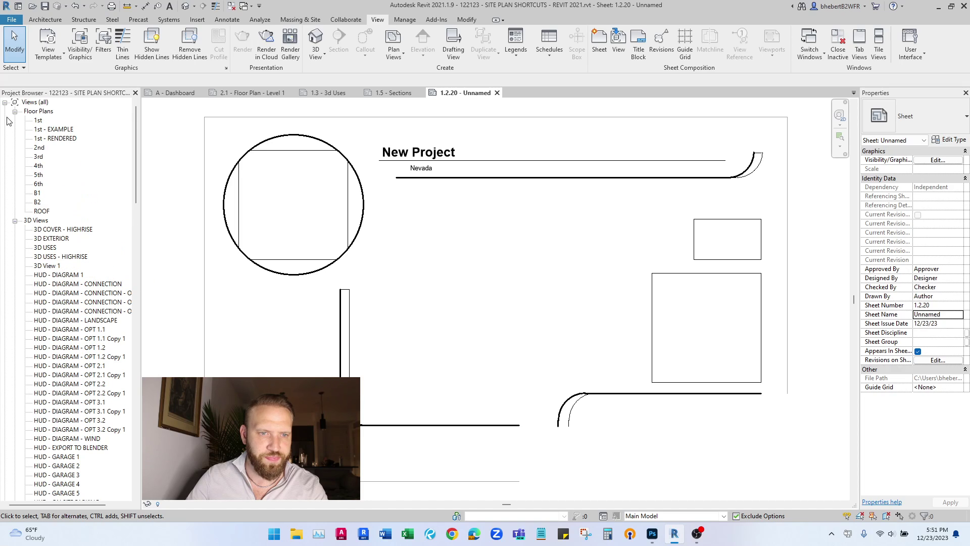
pyautogui.click(5, 103)
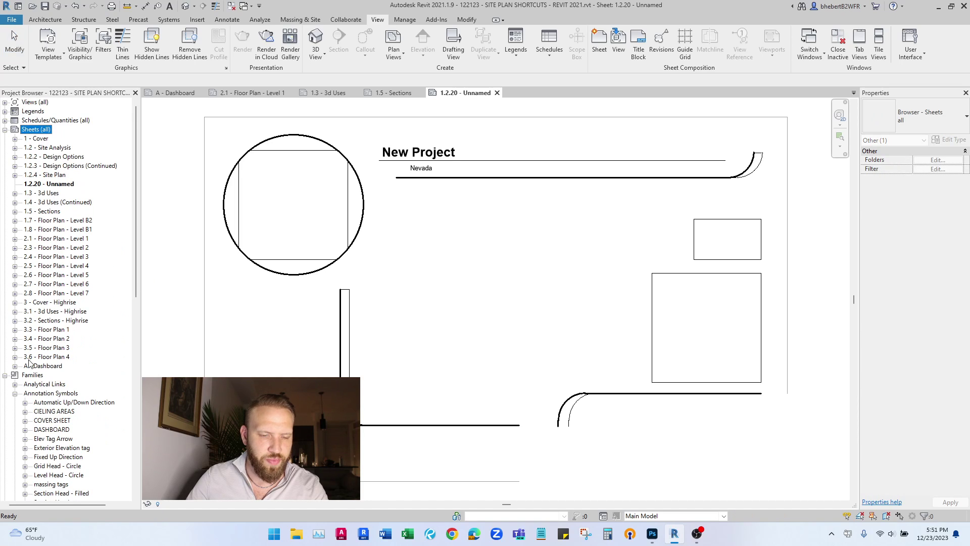
pyautogui.scroll(-5, 35, 363)
pyautogui.moveTo(71, 403); pyautogui.dragTo(431, 364)
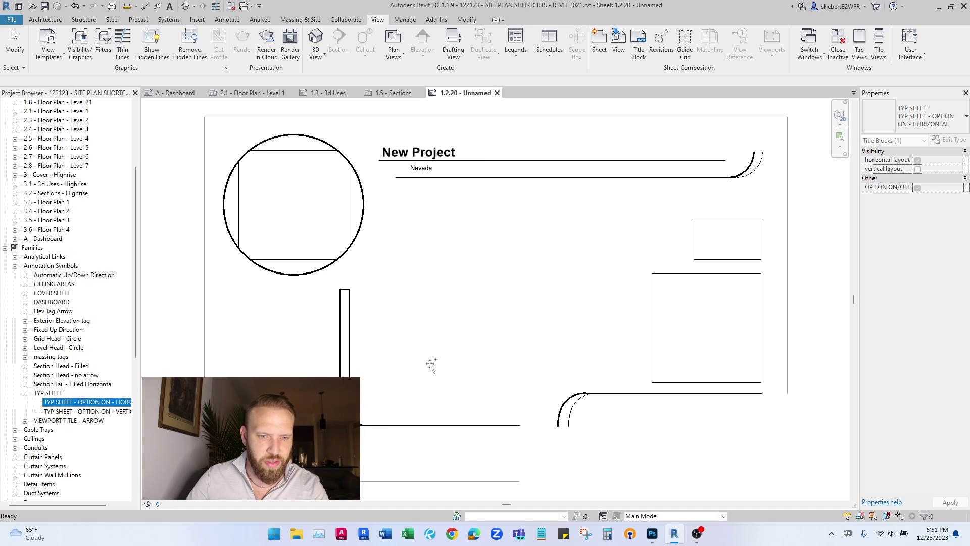
pyautogui.click(384, 440)
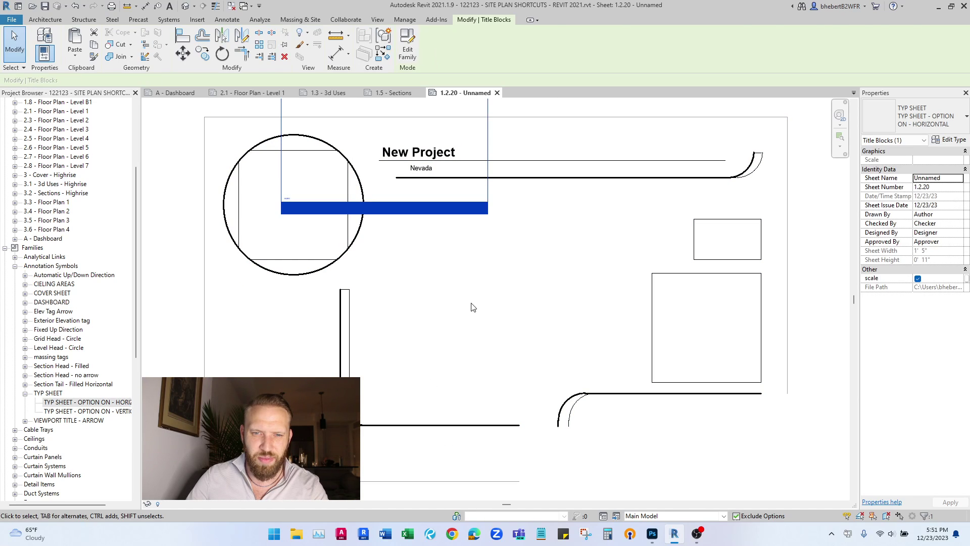
# Step: Move the TYP SHEET title block over the circular plan frame and the large section frame, and delete it
pyautogui.moveTo(426, 247); pyautogui.dragTo(387, 269)
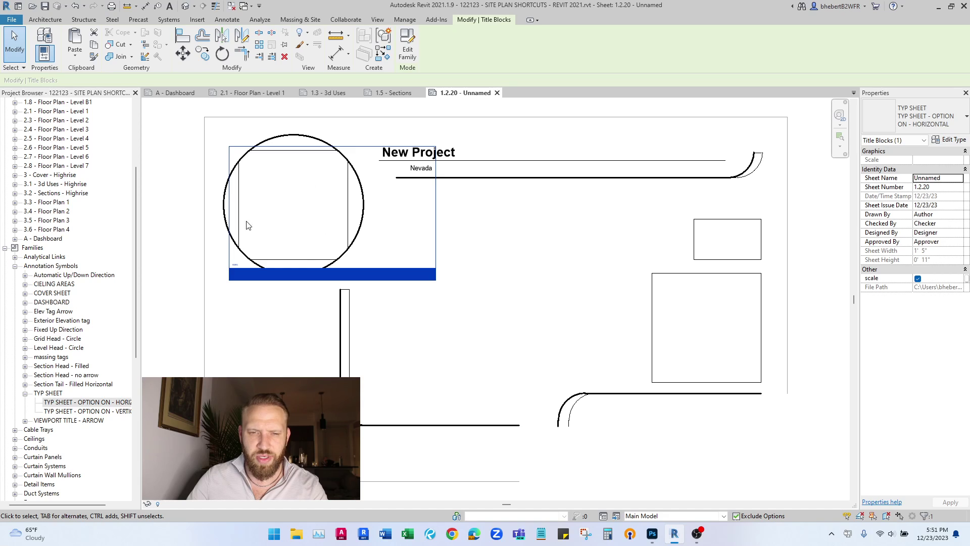
pyautogui.moveTo(382, 279); pyautogui.dragTo(787, 396)
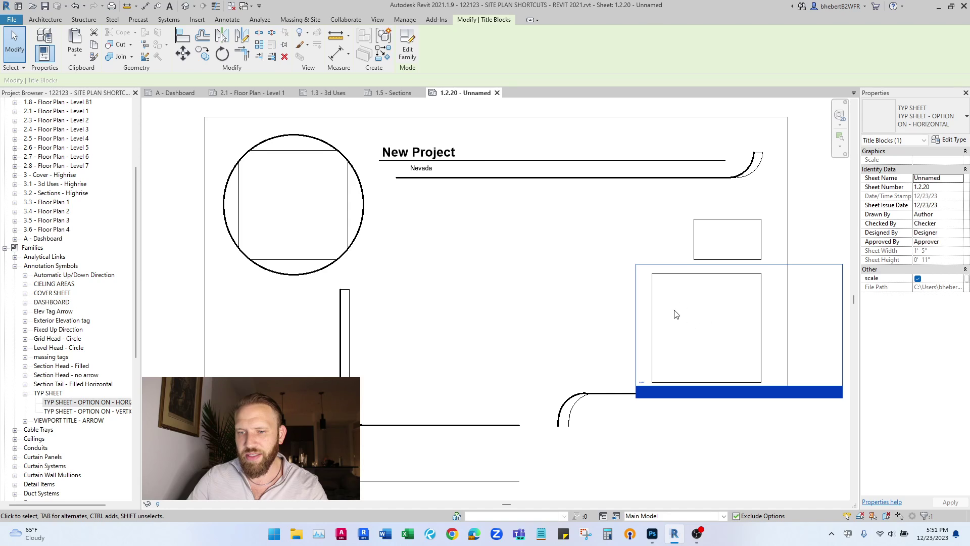
pyautogui.click(776, 452)
pyautogui.click(809, 402)
pyautogui.press('Delete')
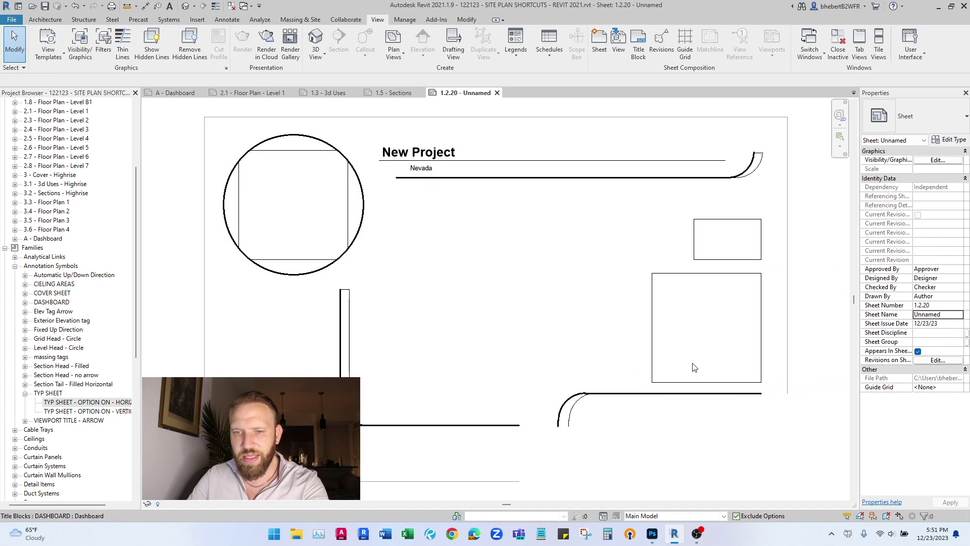
# Step: Place the {3D} view in the middle of the new 1.2.20 sheet
pyautogui.scroll(5, 81, 235)
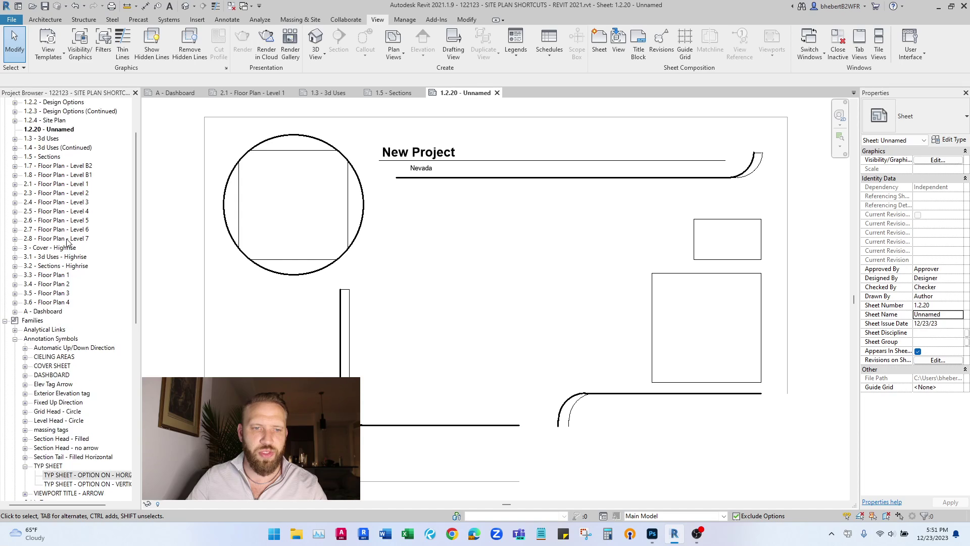
pyautogui.click(5, 102)
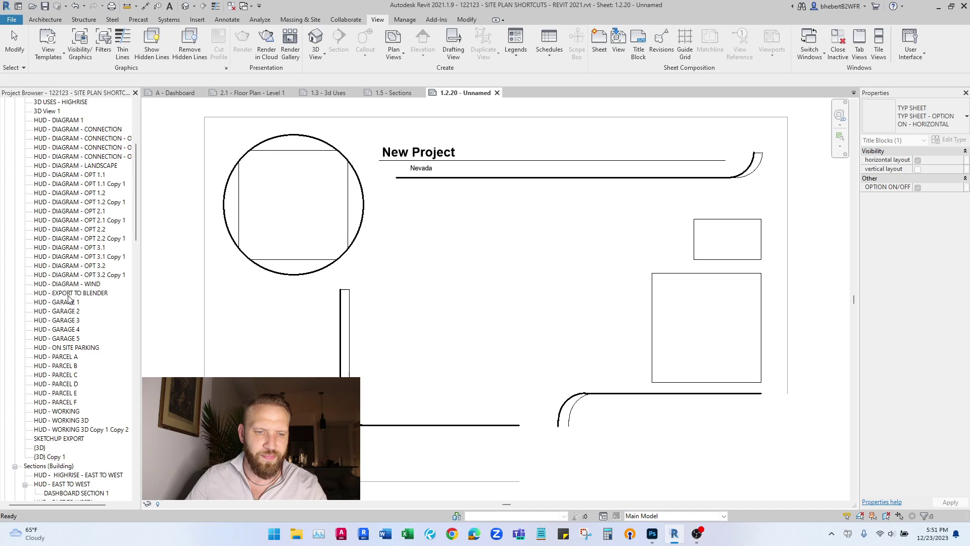
pyautogui.scroll(-1, 43, 450)
pyautogui.moveTo(41, 439); pyautogui.dragTo(498, 288)
pyautogui.click(517, 307)
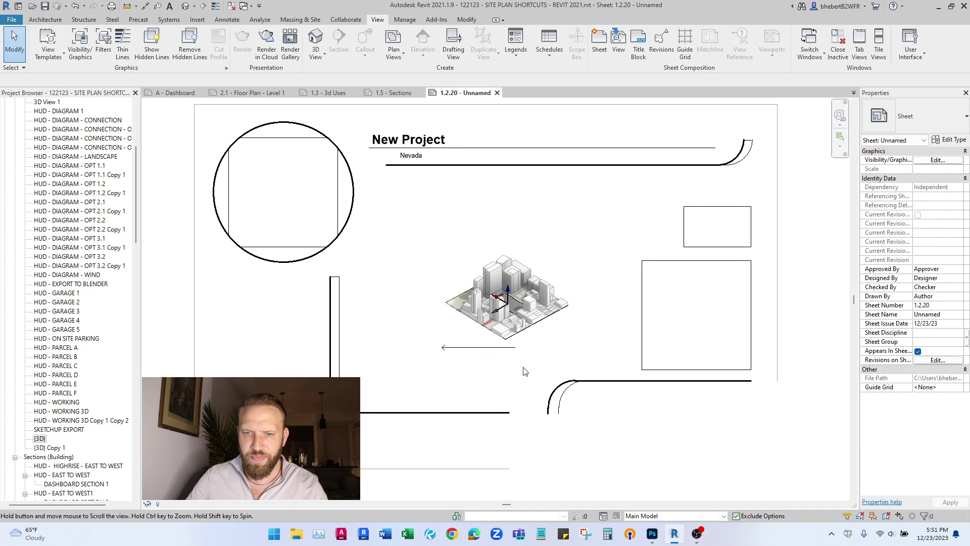
# Step: Activate the placed {3D} view, orbit the city model to face the front-left corner, and deactivate the view
pyautogui.doubleClick(543, 270)
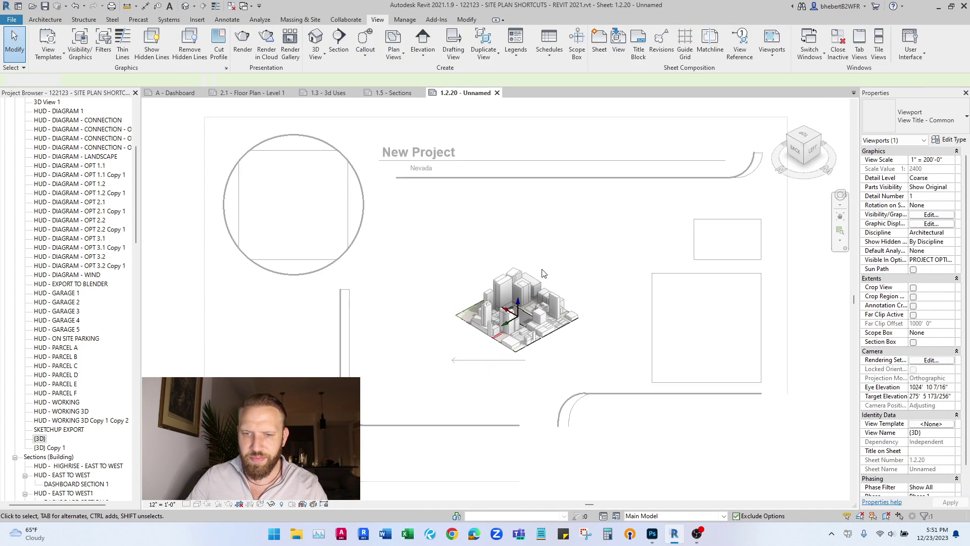
pyautogui.scroll(1, 545, 331)
pyautogui.moveTo(546, 331); pyautogui.dragTo(533, 342, button='middle')
pyautogui.keyDown('shift'); pyautogui.moveTo(533, 341); pyautogui.dragTo(354, 288, button='middle'); pyautogui.keyUp('shift')
pyautogui.moveTo(549, 298); pyautogui.dragTo(535, 298, button='middle')
pyautogui.keyDown('shift'); pyautogui.moveTo(535, 298); pyautogui.dragTo(455, 284, button='middle'); pyautogui.keyUp('shift')
pyautogui.scroll(-4, 455, 284)
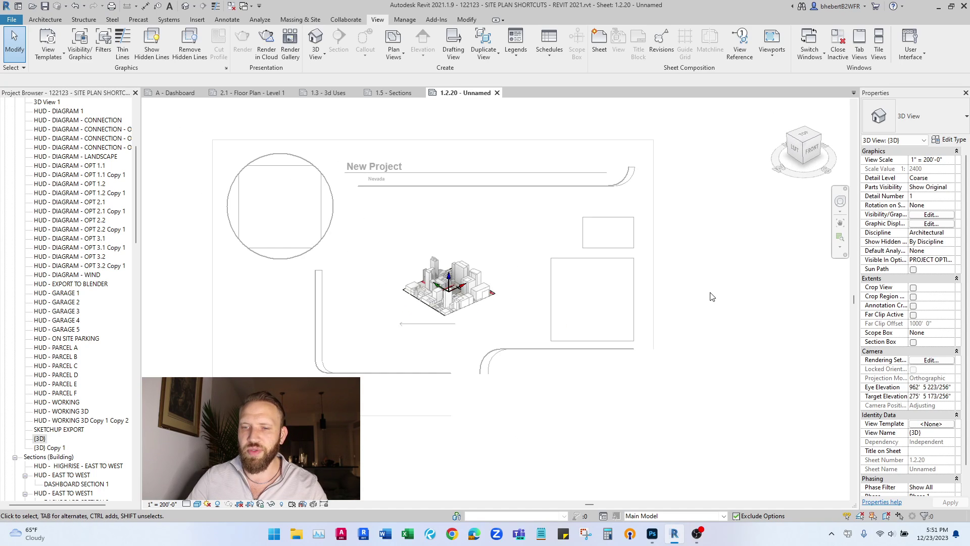
pyautogui.doubleClick(711, 296)
pyautogui.scroll(3, 329, 261)
pyautogui.scroll(-1, 407, 286)
pyautogui.moveTo(329, 262); pyautogui.dragTo(481, 299, button='middle')
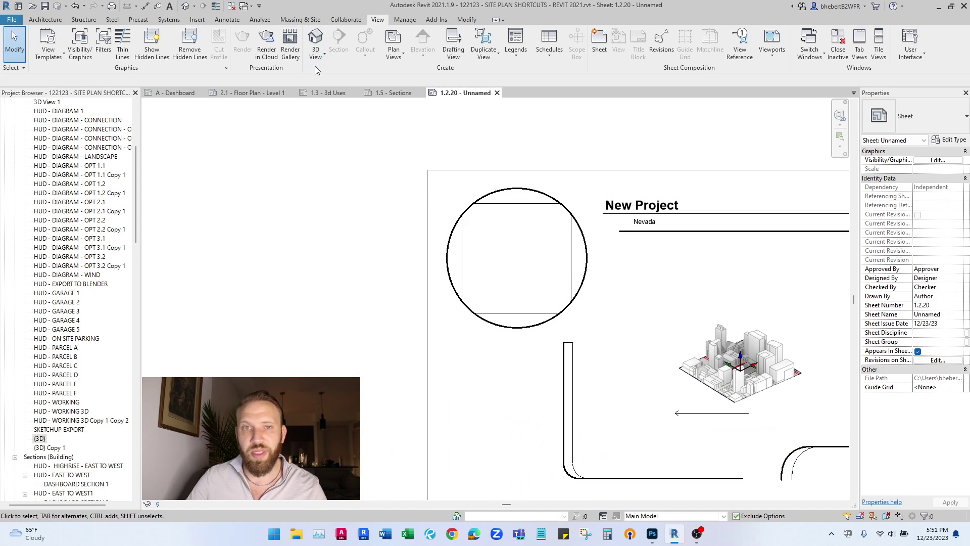
pyautogui.click(394, 51)
pyautogui.click(412, 73)
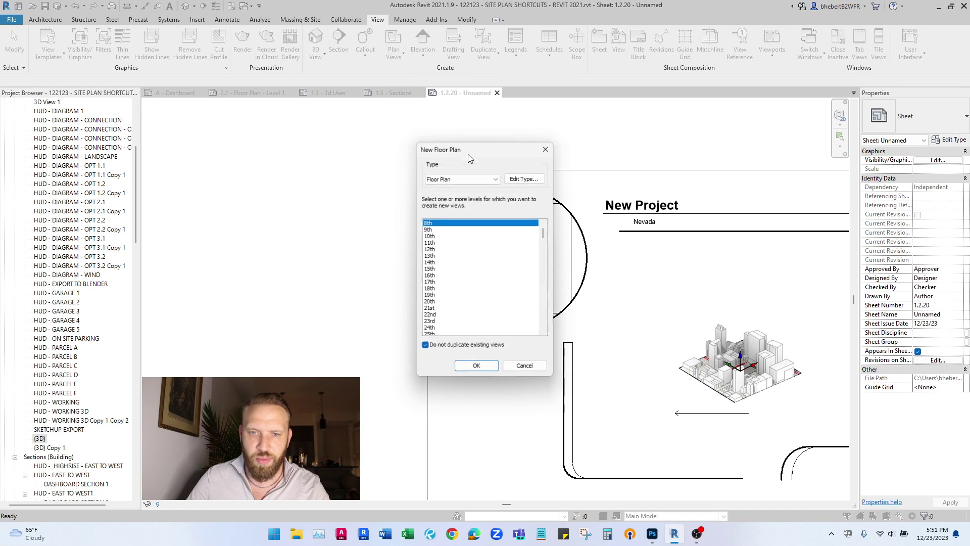
pyautogui.click(425, 345)
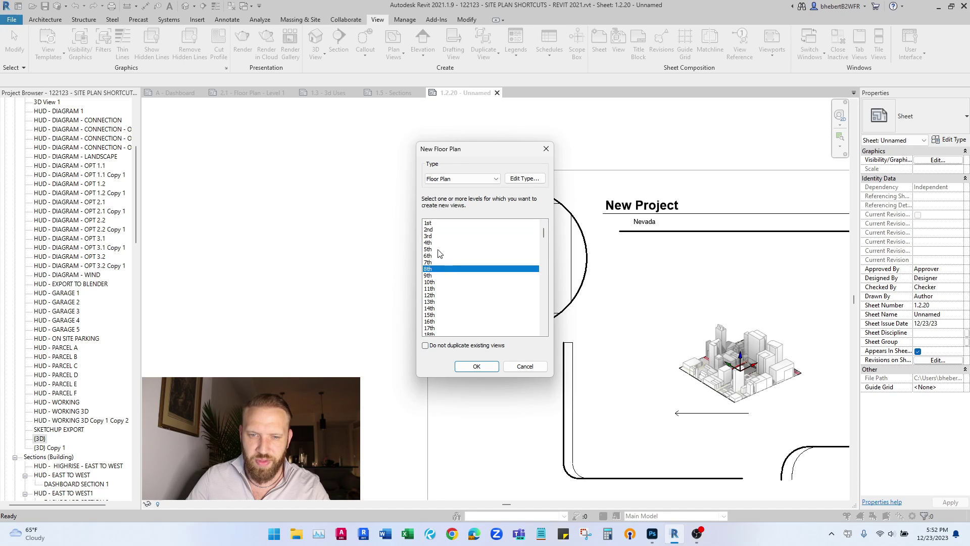
pyautogui.click(429, 224)
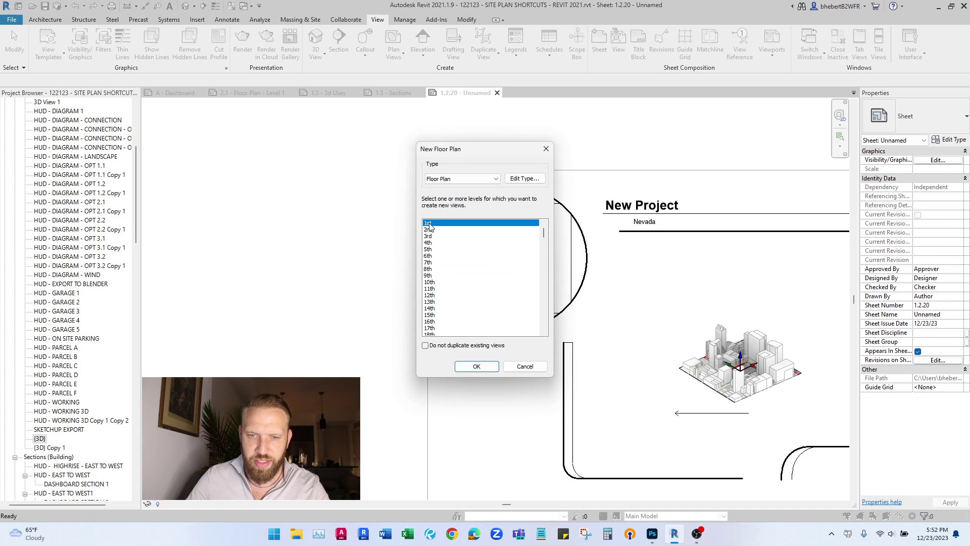
pyautogui.click(548, 148)
# Step: Place the 1st - EXAMPLE floor plan on sheet 1.2.20, outside the title block beside the circular frame
pyautogui.scroll(5, 71, 222)
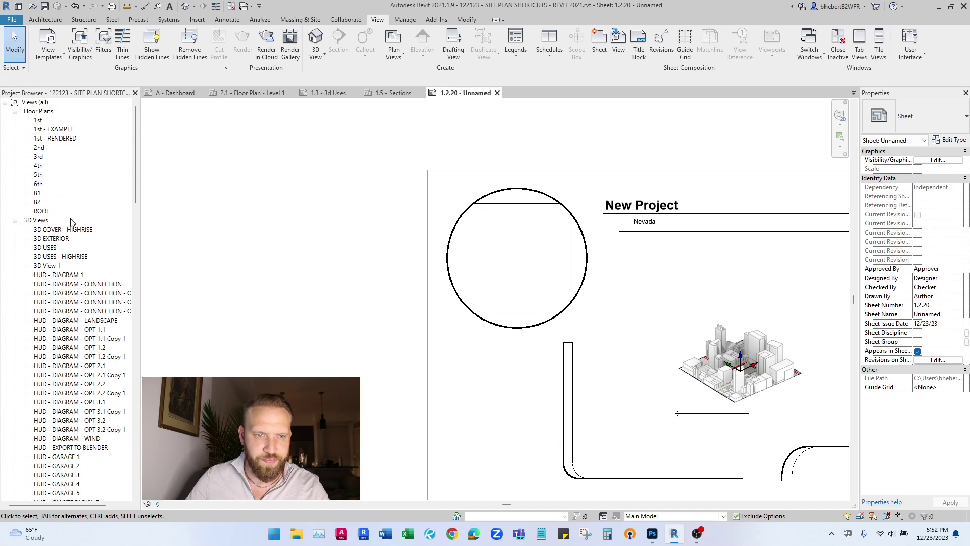
pyautogui.moveTo(58, 129); pyautogui.dragTo(335, 211)
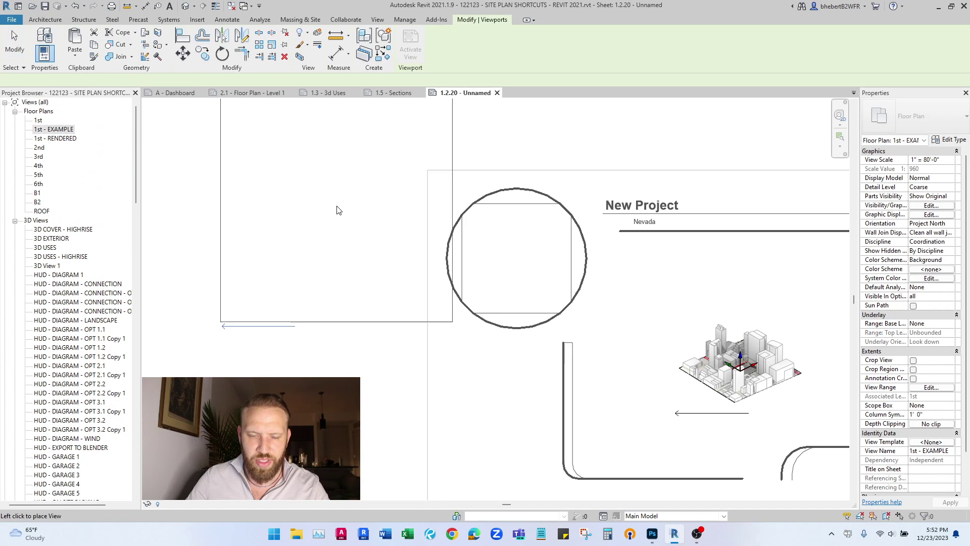
pyautogui.click(287, 263)
pyautogui.scroll(-3, 305, 242)
pyautogui.press('Escape')
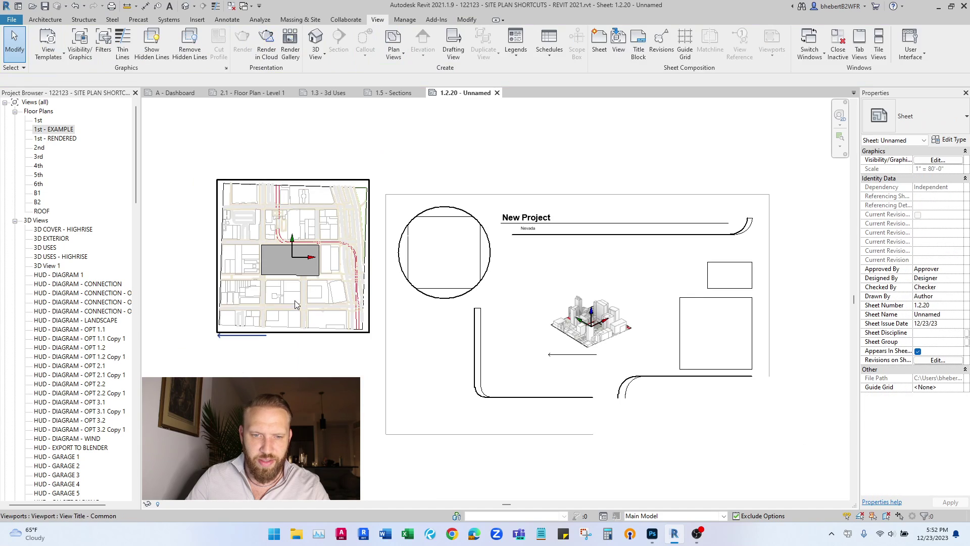
# Step: Activate the placed floor plan and draw a horizontal EXAMPLE section line across the whole site, through the grey building
pyautogui.doubleClick(296, 300)
pyautogui.moveTo(373, 298); pyautogui.dragTo(439, 298, button='middle')
pyautogui.scroll(1, 388, 268)
pyautogui.click(337, 42)
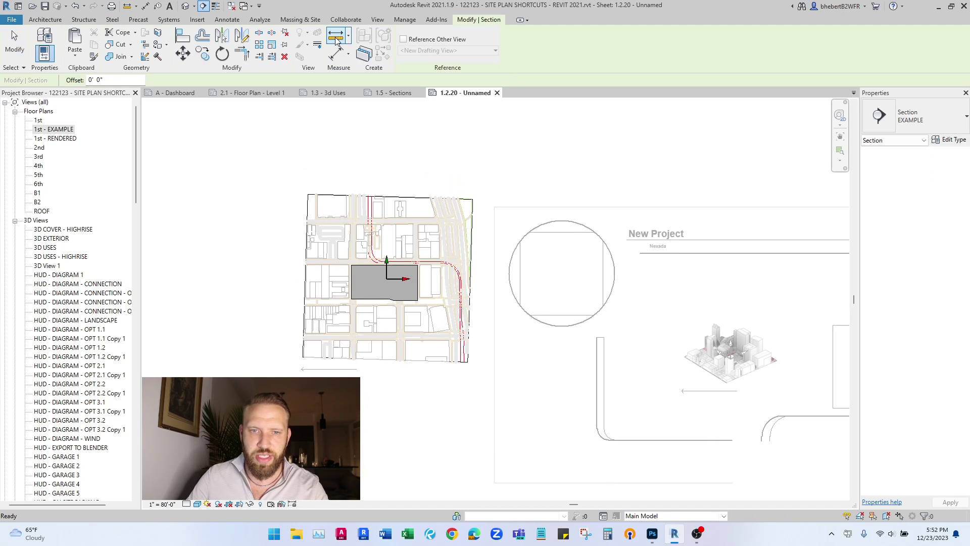
pyautogui.click(479, 273)
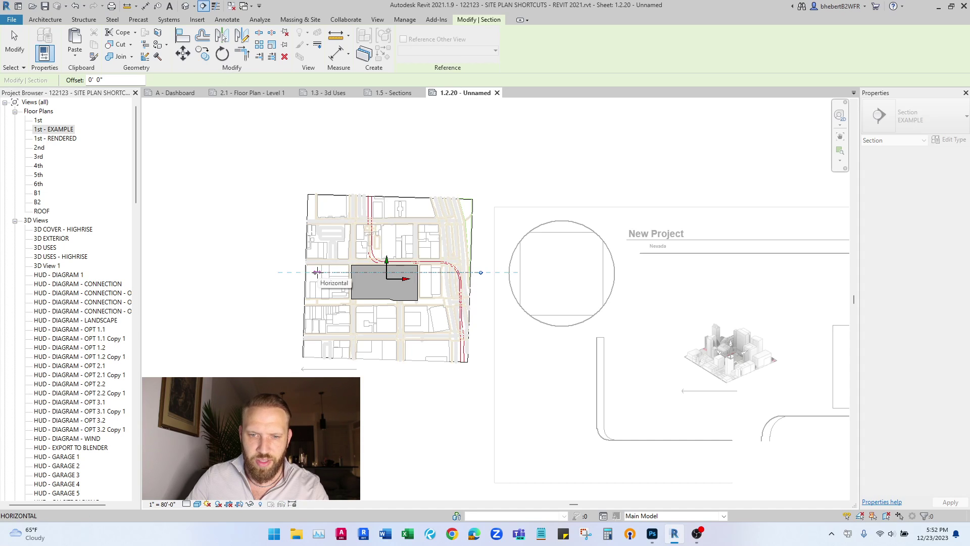
pyautogui.scroll(2, 330, 273)
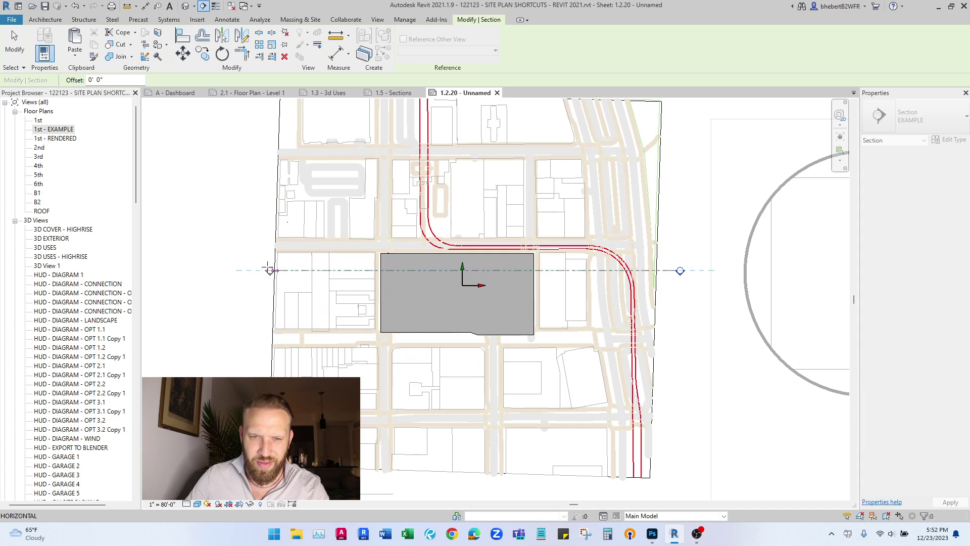
pyautogui.click(338, 247)
pyautogui.scroll(-2, 338, 248)
pyautogui.press('Escape')
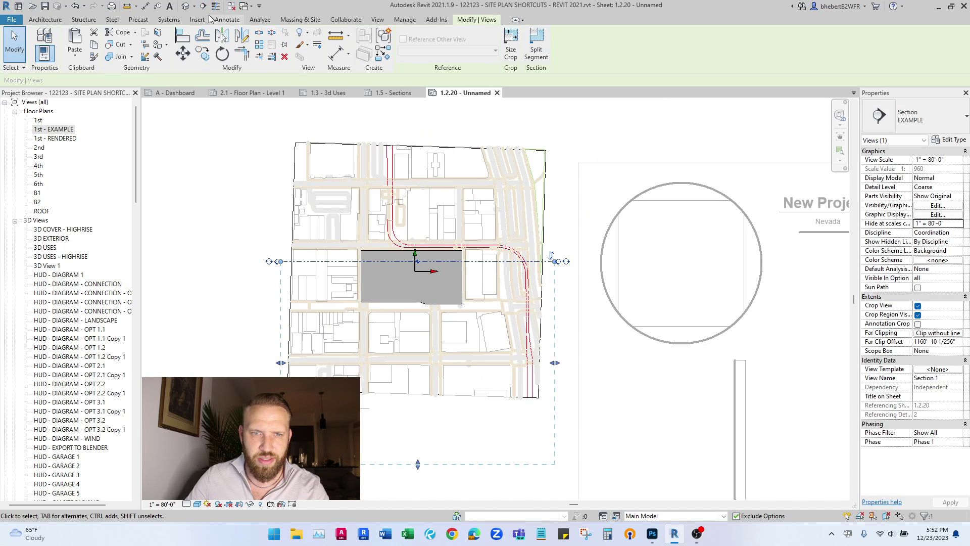
# Step: Draw a vertical EXAMPLE section line from above the site plan to below it, through the grey building
pyautogui.click(378, 19)
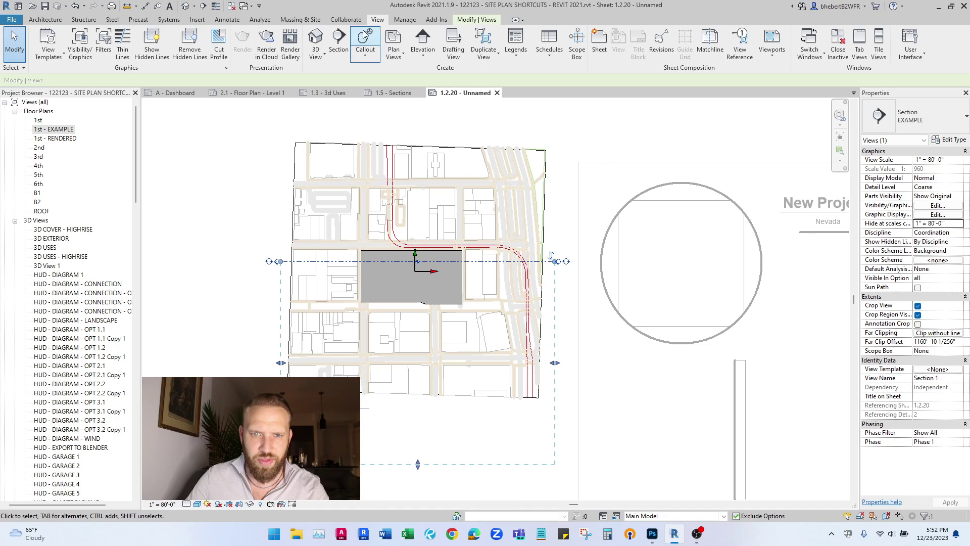
pyautogui.click(336, 44)
pyautogui.click(405, 128)
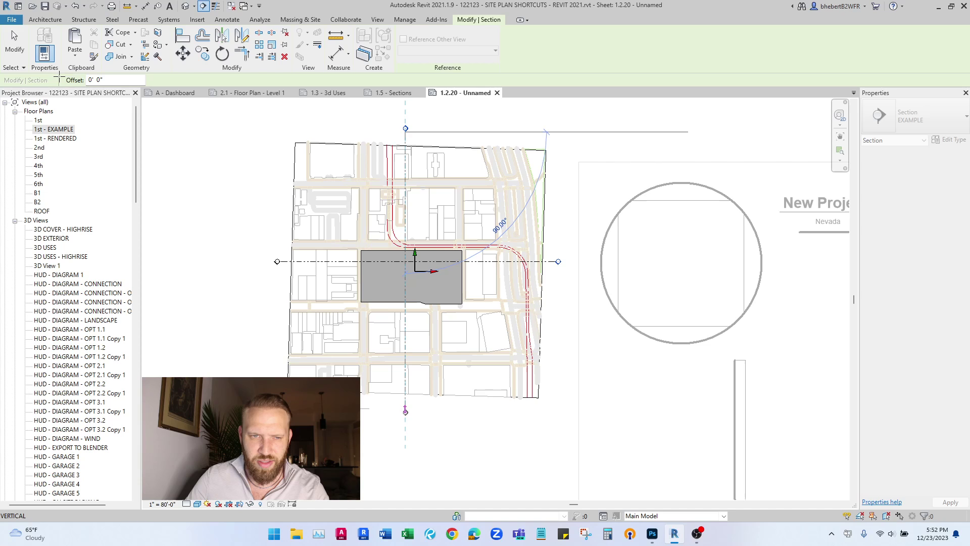
pyautogui.click(405, 411)
pyautogui.press('Escape')
pyautogui.press('Escape')
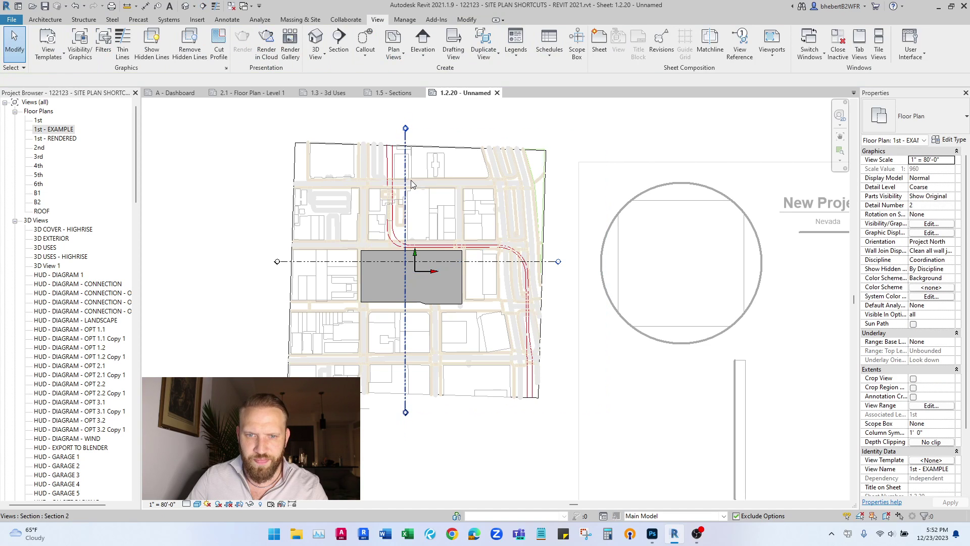
# Step: For both section lines, turn off Crop View and Crop Region Visible and set hiding at scales coarser than 1" = 400'-0"
pyautogui.click(410, 180)
pyautogui.keyDown('ctrl'); pyautogui.click(465, 262); pyautogui.keyUp('ctrl')
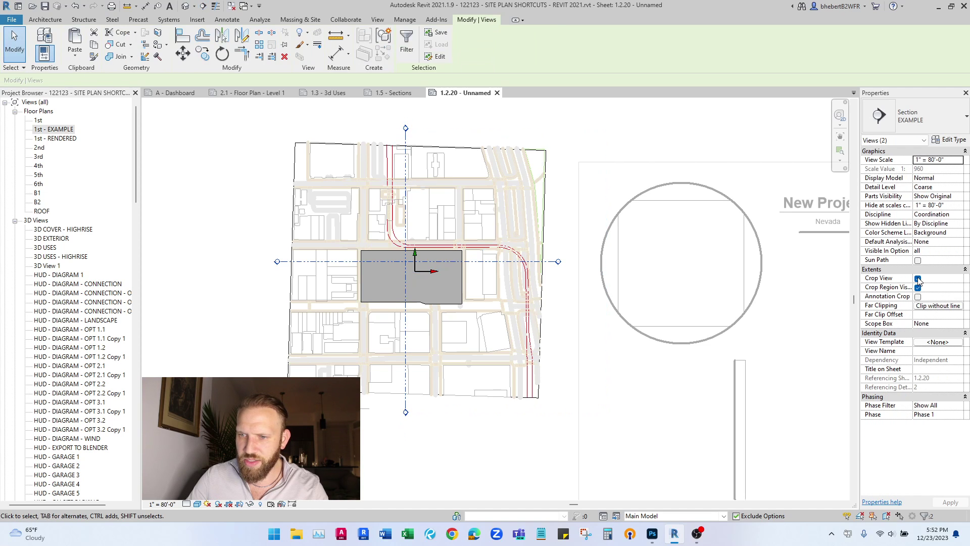
pyautogui.click(917, 279)
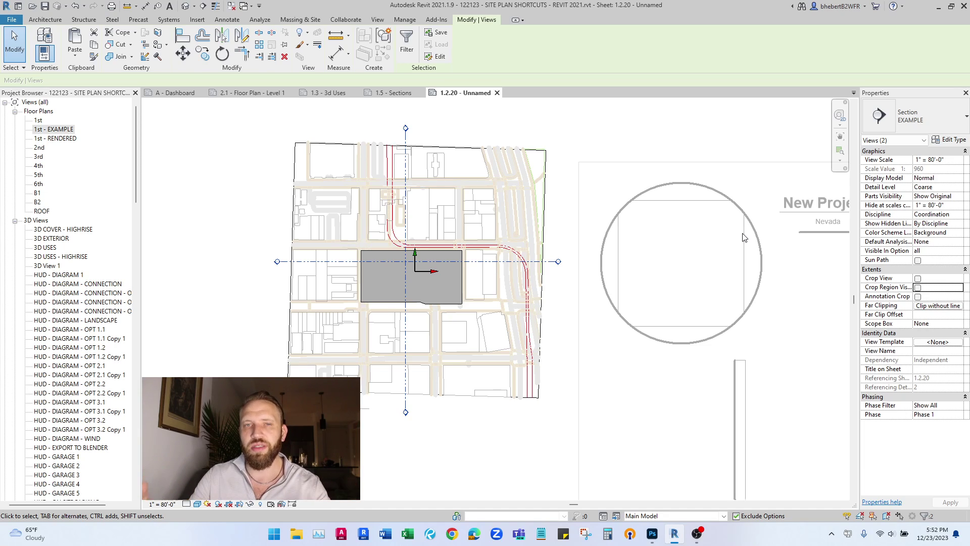
pyautogui.scroll(-2, 428, 205)
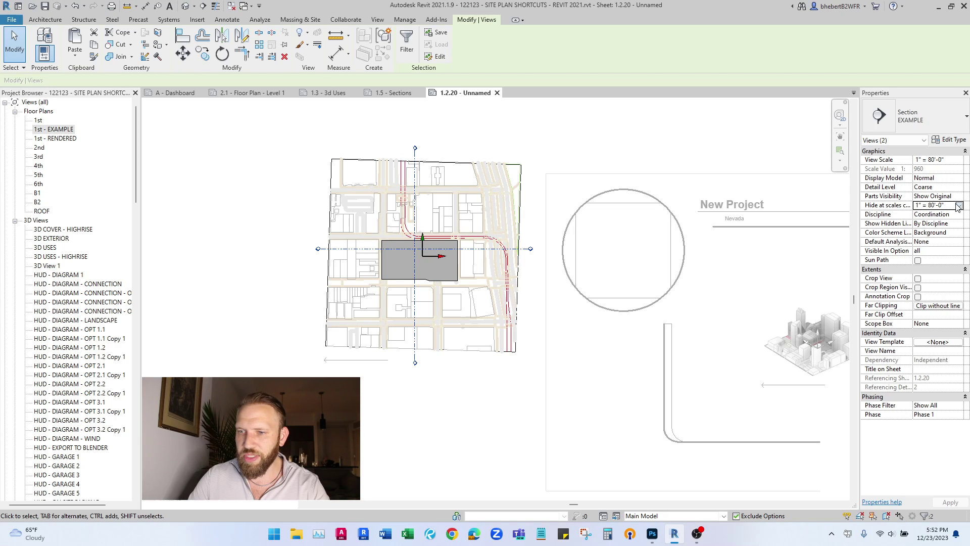
pyautogui.click(958, 205)
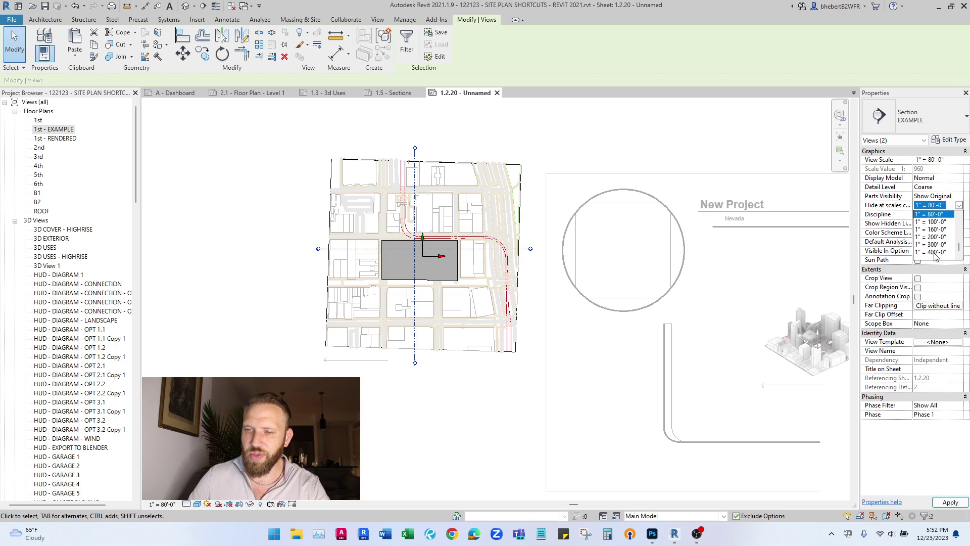
pyautogui.click(934, 252)
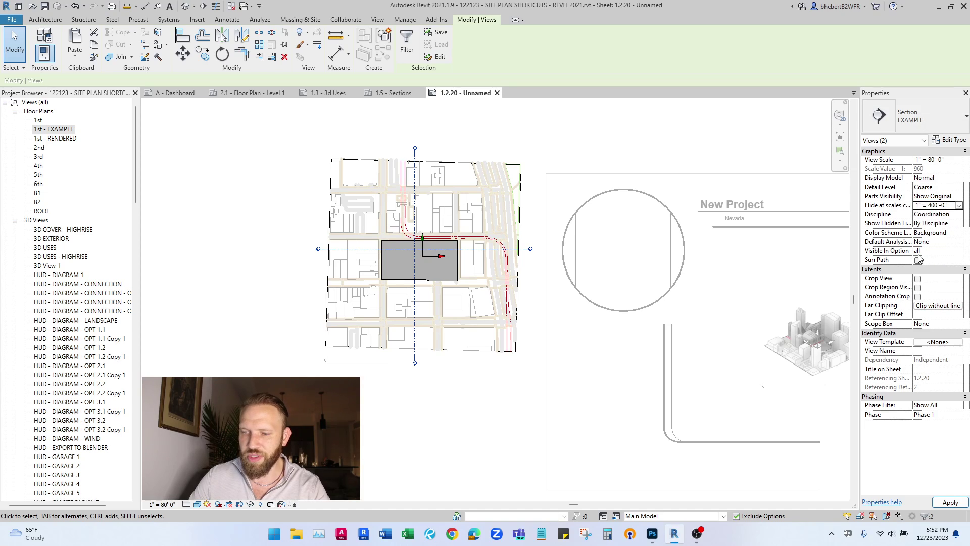
# Step: Assign the HUD - EXAMPLE SECTIONS view template to both sections and deactivate the plan view
pyautogui.click(935, 343)
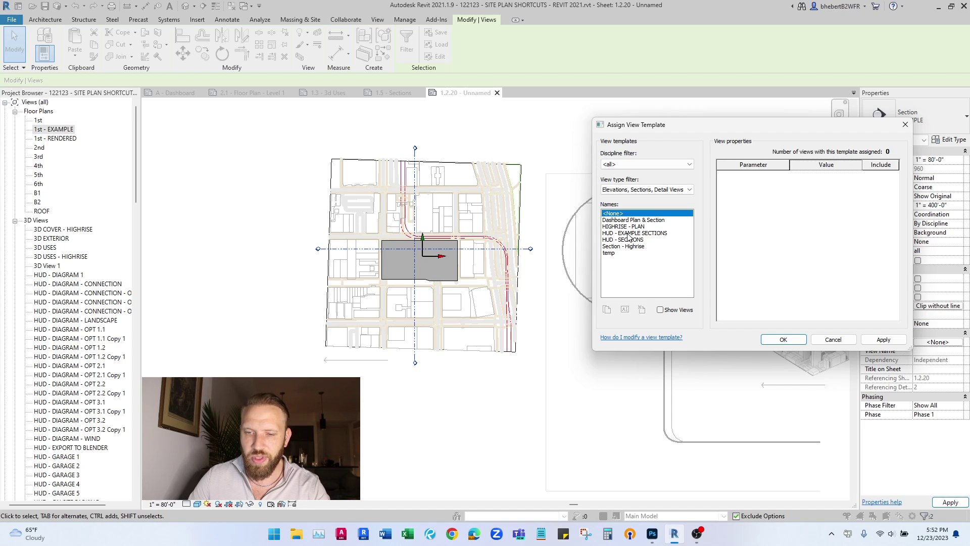
pyautogui.click(630, 234)
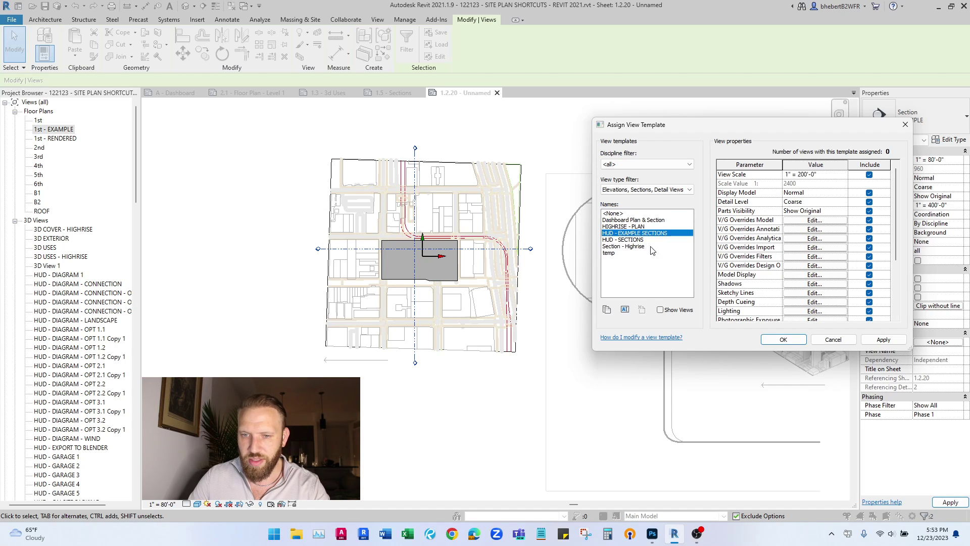
pyautogui.click(784, 339)
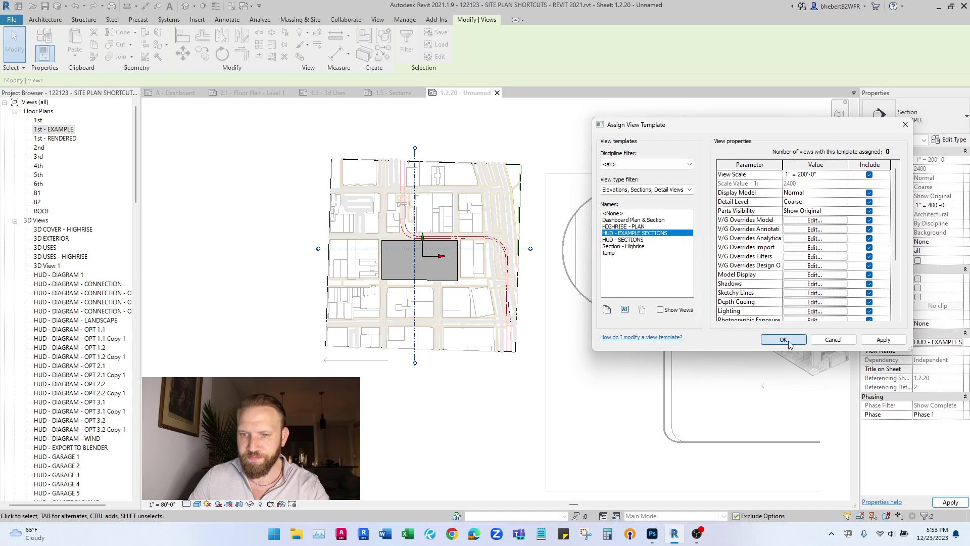
pyautogui.press('z')
pyautogui.press('f')
pyautogui.scroll(-2, 313, 217)
pyautogui.doubleClick(328, 359)
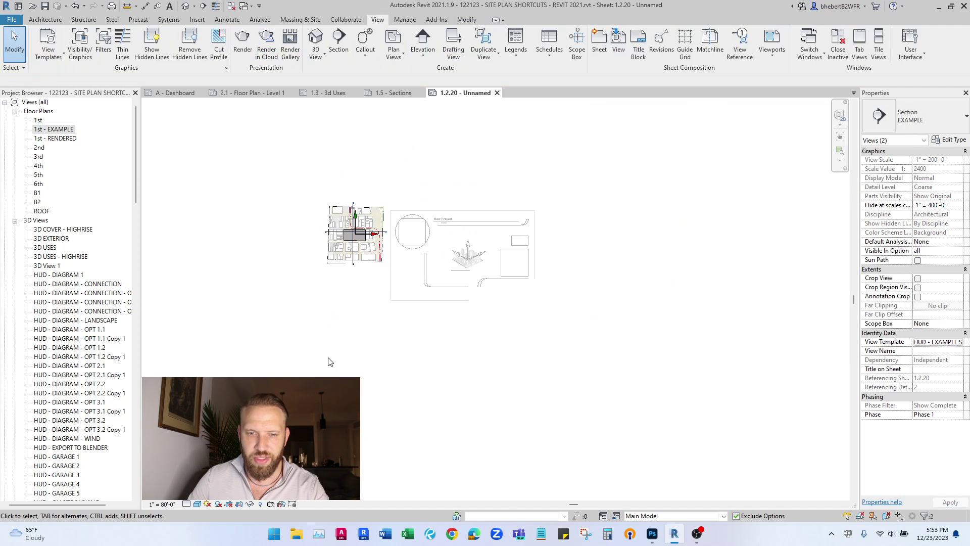
# Step: Place Section 1 and Section 2 from the EXAMPLE sections on the sheet, outside the title block near the section frame
pyautogui.click(15, 221)
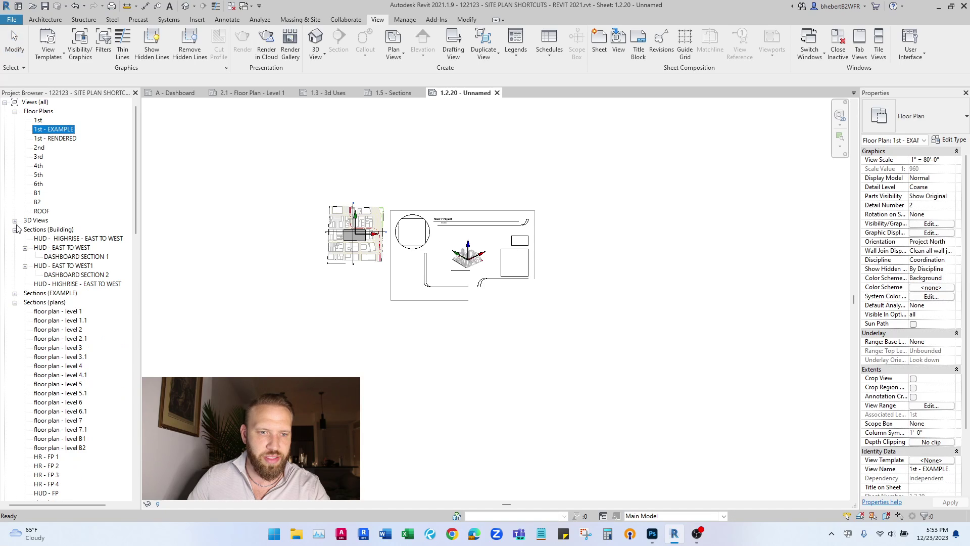
pyautogui.click(15, 302)
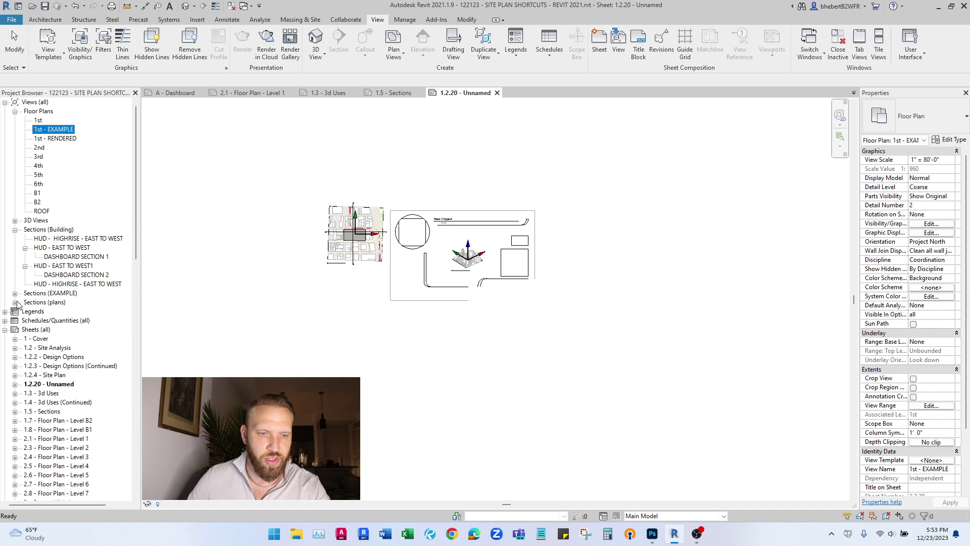
pyautogui.click(14, 294)
pyautogui.click(46, 302)
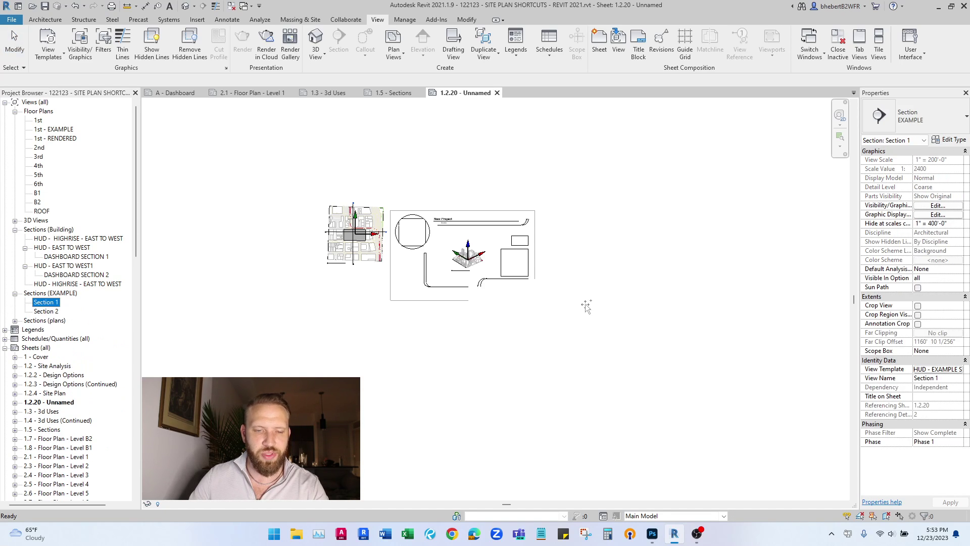
pyautogui.click(630, 270)
pyautogui.moveTo(46, 311); pyautogui.dragTo(329, 339)
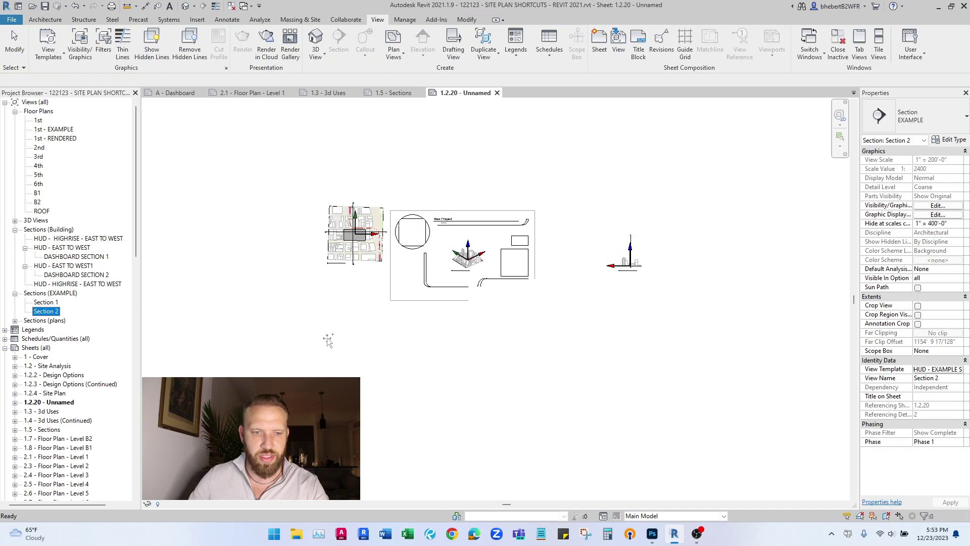
pyautogui.click(665, 303)
pyautogui.scroll(4, 702, 306)
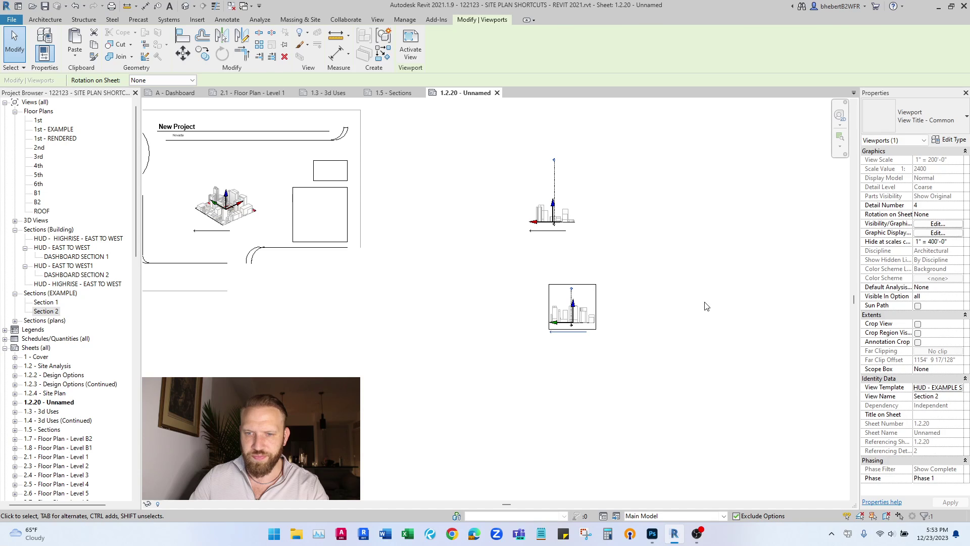
pyautogui.scroll(4, 625, 362)
pyautogui.doubleClick(600, 250)
pyautogui.scroll(-5, 610, 319)
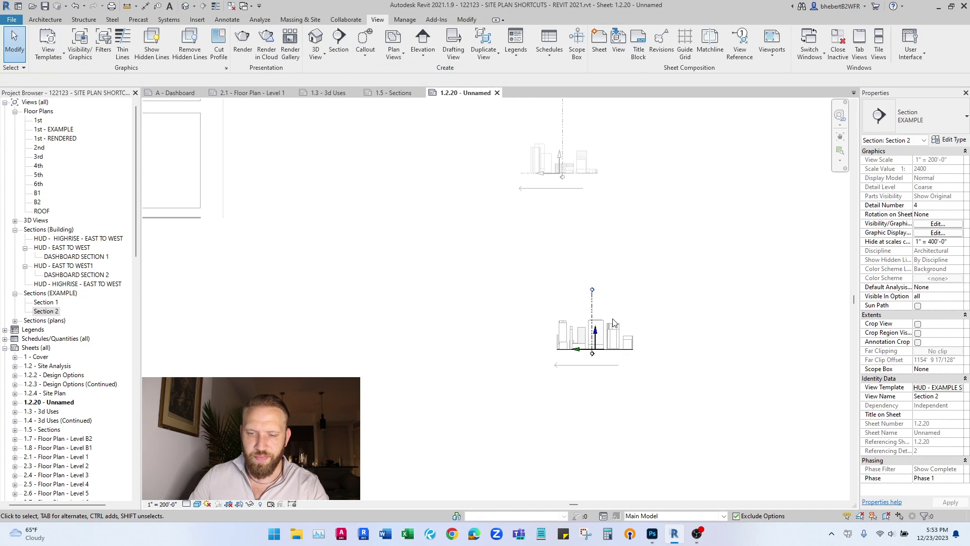
pyautogui.moveTo(637, 255); pyautogui.dragTo(695, 277, button='middle')
pyautogui.doubleClick(697, 276)
# Step: Move the Section 1 and Section 2 viewports up against the title block's outer edge, one above the other
pyautogui.moveTo(638, 223); pyautogui.dragTo(409, 196)
pyautogui.click(696, 345)
pyautogui.moveTo(665, 343); pyautogui.dragTo(409, 257)
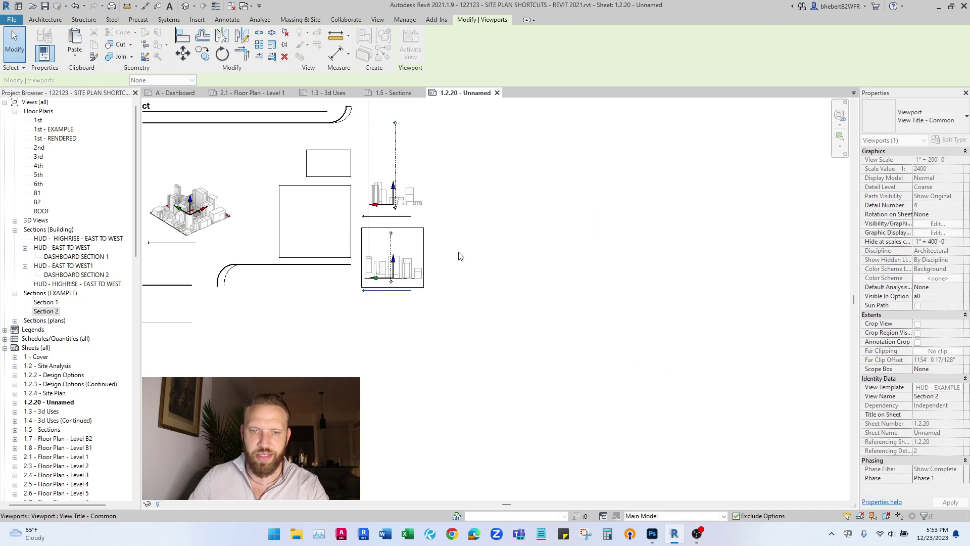
pyautogui.click(458, 254)
pyautogui.scroll(-1, 438, 293)
pyautogui.moveTo(438, 293); pyautogui.dragTo(522, 294, button='middle')
pyautogui.scroll(1, 417, 281)
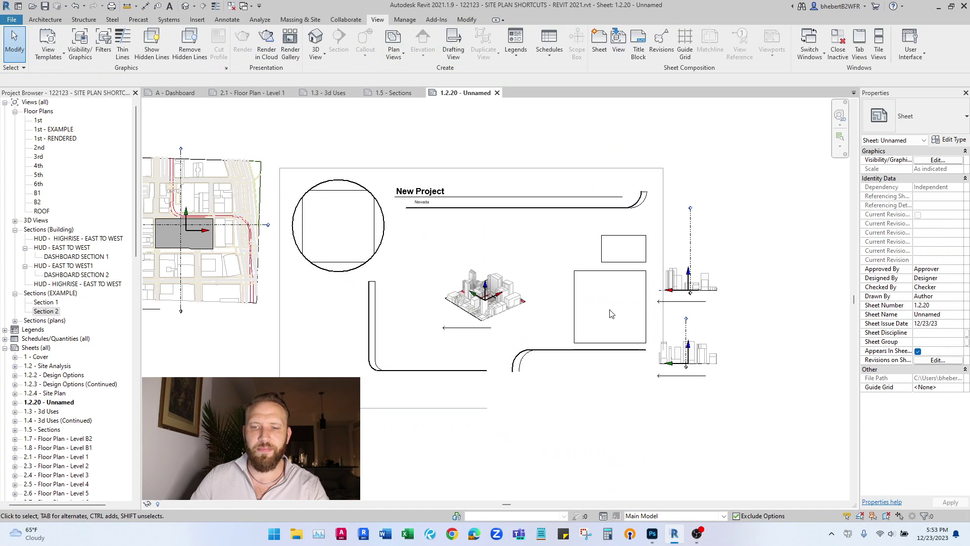
# Step: Move the Section 1 viewport into the large square frame and leave Section 2 just outside the title block
pyautogui.moveTo(603, 301)
pyautogui.mouseDown(button='middle')
pyautogui.moveTo(655, 280)
pyautogui.moveTo(610, 288)
pyautogui.mouseUp(button='middle')
pyautogui.scroll(3, 721, 272)
pyautogui.moveTo(684, 263); pyautogui.dragTo(526, 273)
pyautogui.click(654, 275)
pyautogui.scroll(-1, 644, 268)
pyautogui.moveTo(664, 358); pyautogui.dragTo(702, 360)
pyautogui.click(702, 219)
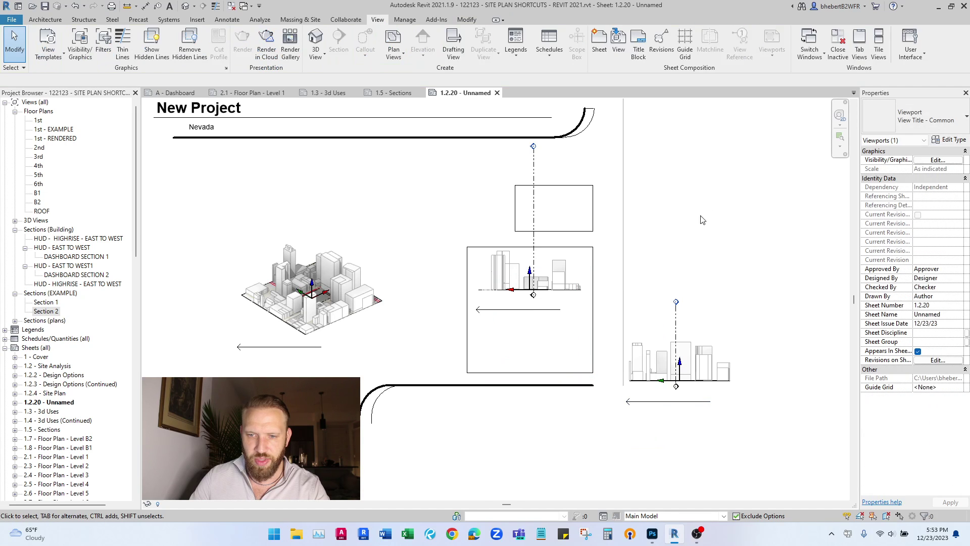
# Step: Delete the 1st - EXAMPLE floor plan viewport beside the title block
pyautogui.scroll(-1, 701, 219)
pyautogui.moveTo(589, 240); pyautogui.dragTo(648, 255, button='middle')
pyautogui.scroll(-2, 648, 255)
pyautogui.scroll(1, 474, 252)
pyautogui.moveTo(474, 253); pyautogui.dragTo(537, 238, button='middle')
pyautogui.scroll(-1, 389, 248)
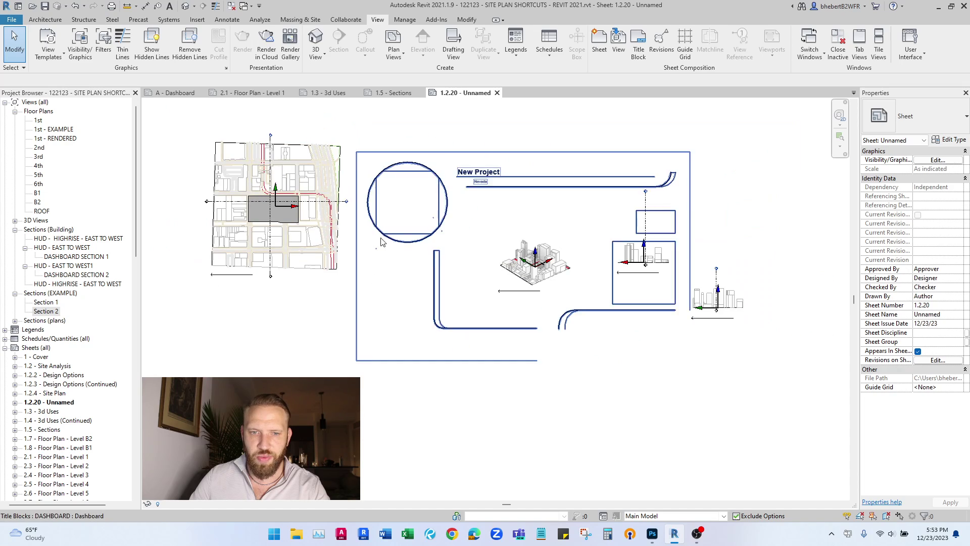
pyautogui.click(302, 241)
pyautogui.press('Delete')
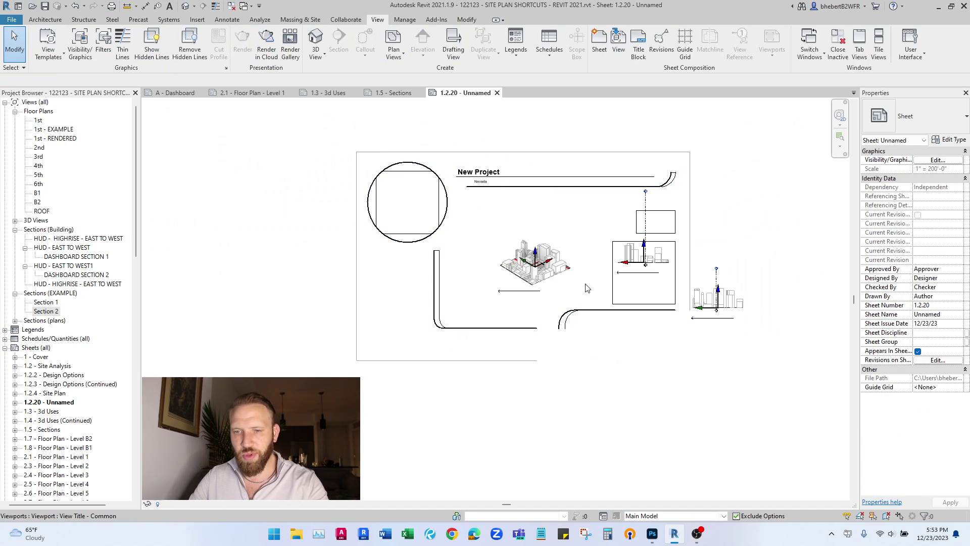
# Step: Create a copy of the vertical section line in the Section 2 viewport, rotated 90 degrees to run horizontally
pyautogui.scroll(5, 748, 317)
pyautogui.scroll(4, 708, 230)
pyautogui.click(617, 208)
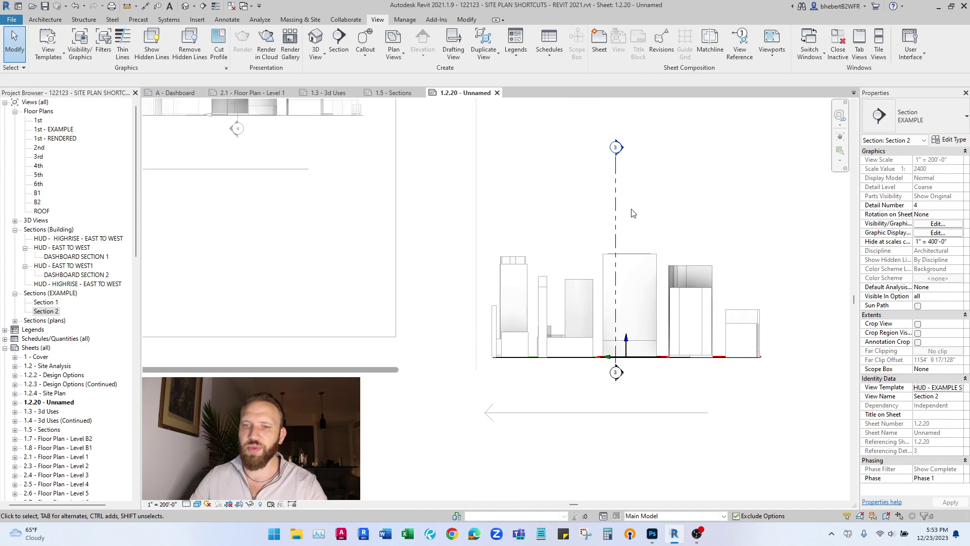
pyautogui.click(222, 53)
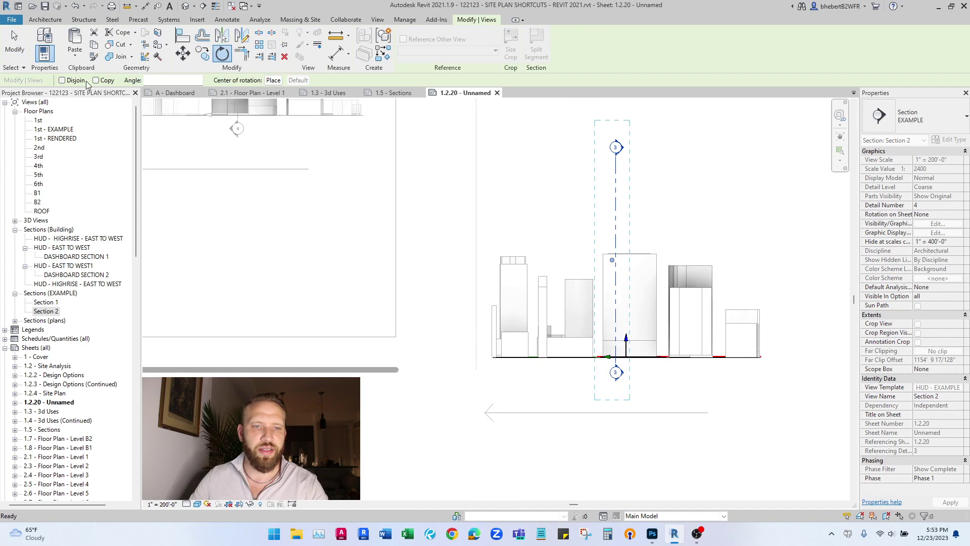
pyautogui.click(493, 213)
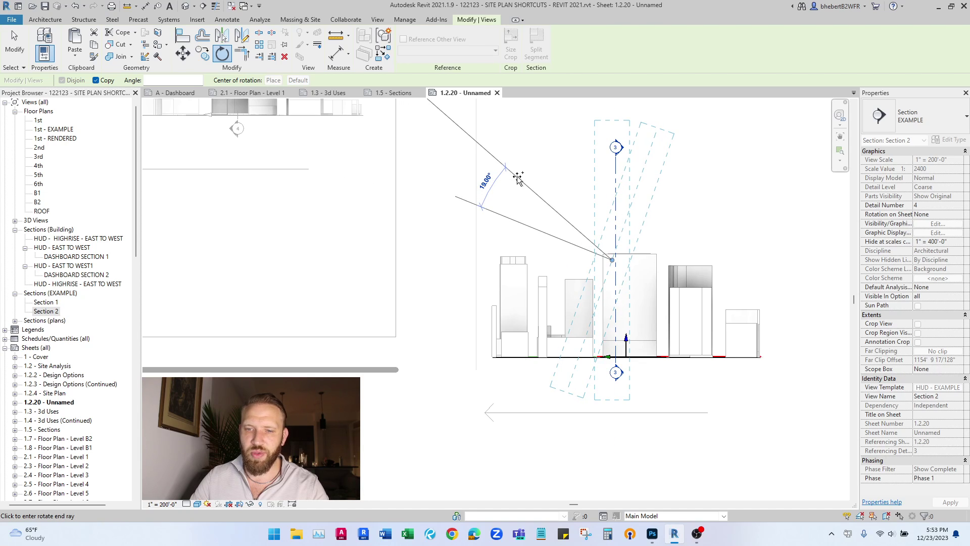
pyautogui.write('90')
pyautogui.press('Return')
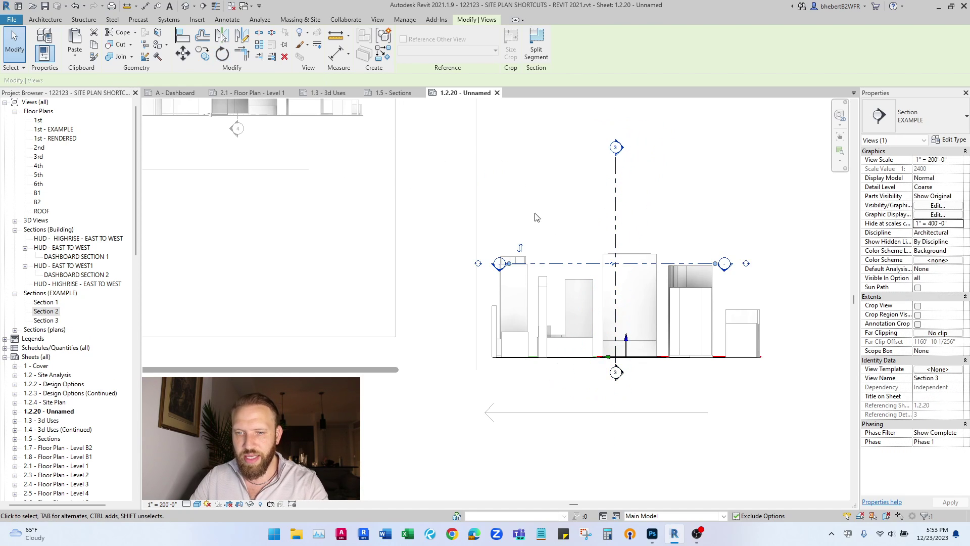
# Step: Lower the new horizontal section line to the lower part of the towers and extend both its ends beyond the outermost buildings
pyautogui.scroll(-1, 535, 216)
pyautogui.click(572, 256)
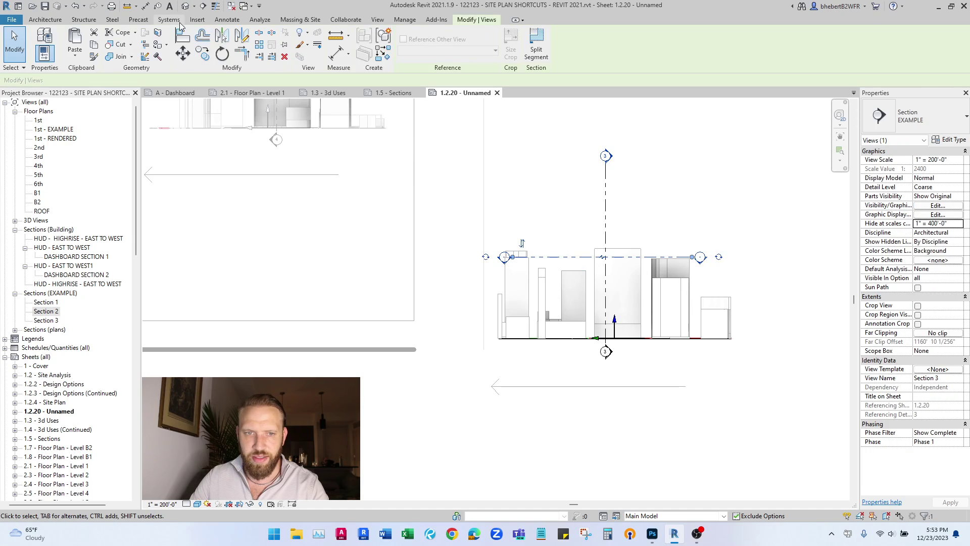
pyautogui.hotkey('shift', 'Down')
pyautogui.hotkey('shift', 'Down')
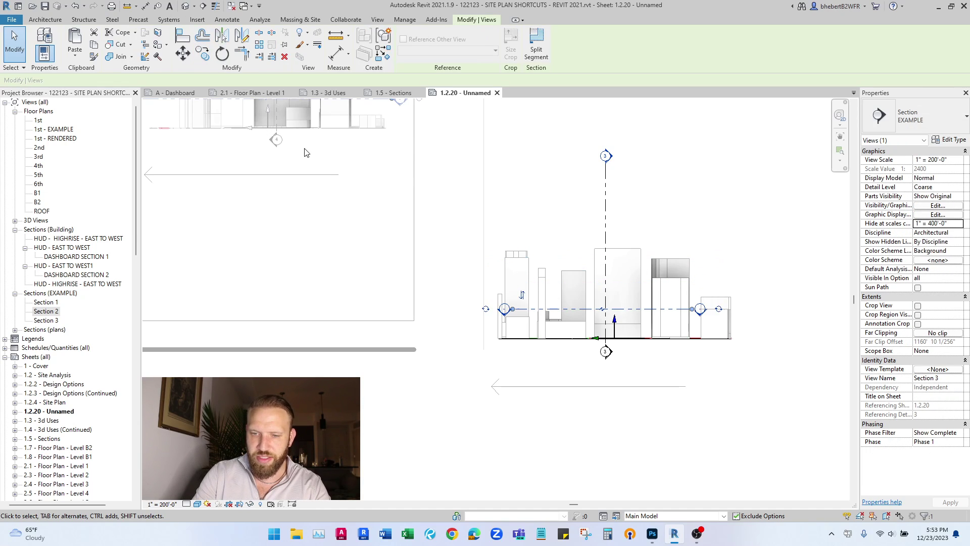
pyautogui.moveTo(692, 309); pyautogui.dragTo(744, 308)
pyautogui.moveTo(513, 309); pyautogui.dragTo(475, 309)
pyautogui.scroll(-2, 592, 302)
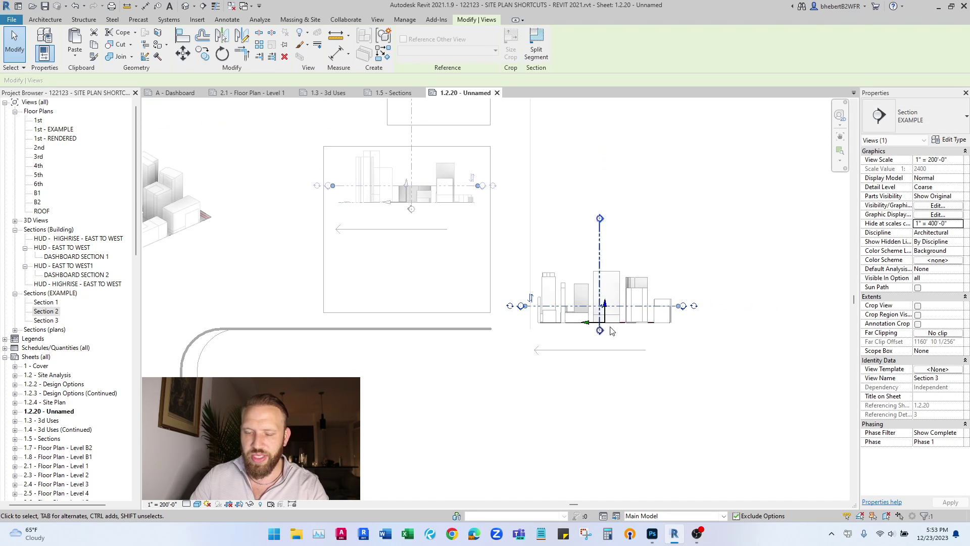
pyautogui.click(649, 327)
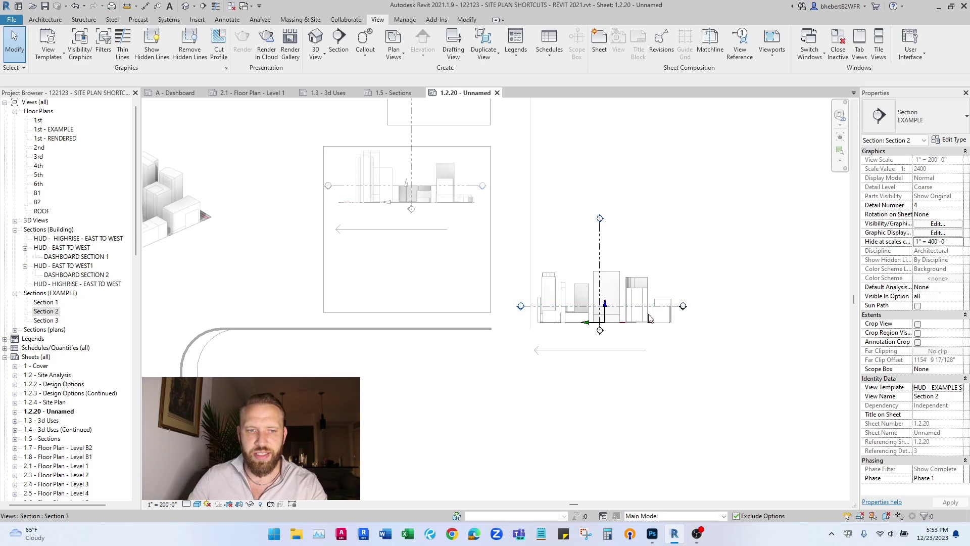
pyautogui.scroll(-4, 679, 331)
pyautogui.moveTo(688, 372); pyautogui.dragTo(697, 312, button='middle')
pyautogui.doubleClick(743, 333)
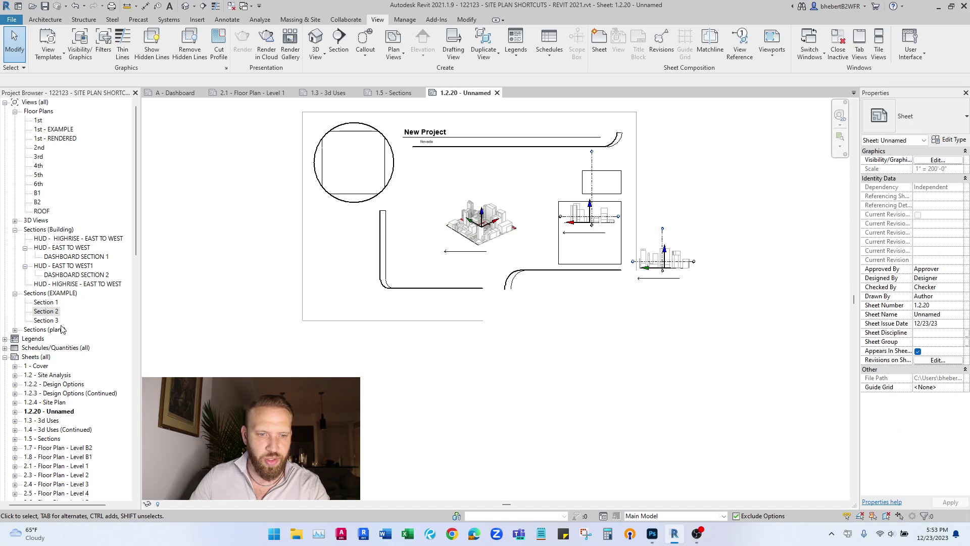
# Step: Place the Section 3 view on the sheet at the title block's lower-left corner
pyautogui.click(47, 320)
pyautogui.moveTo(370, 344); pyautogui.dragTo(368, 344)
pyautogui.click(284, 329)
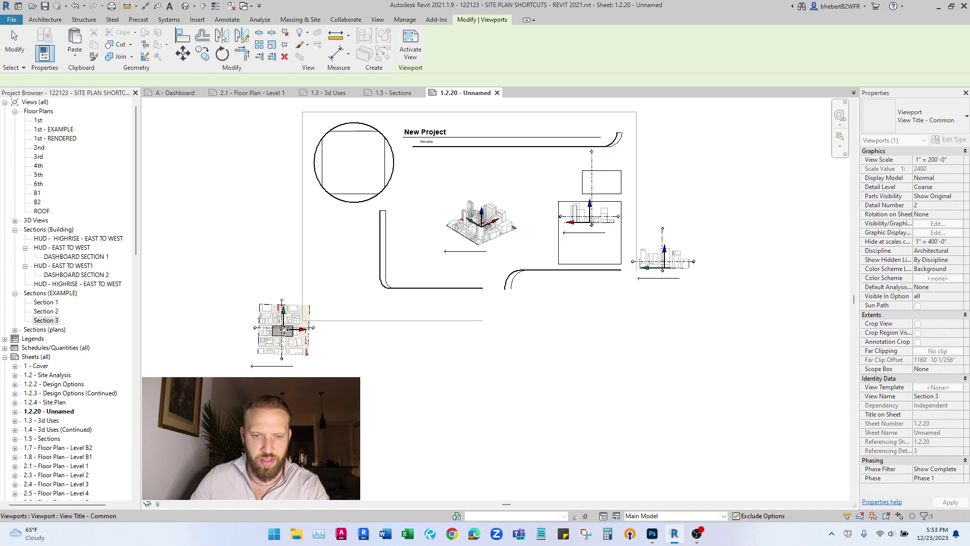
pyautogui.click(396, 383)
pyautogui.scroll(2, 228, 260)
pyautogui.moveTo(271, 294); pyautogui.dragTo(274, 346, button='middle')
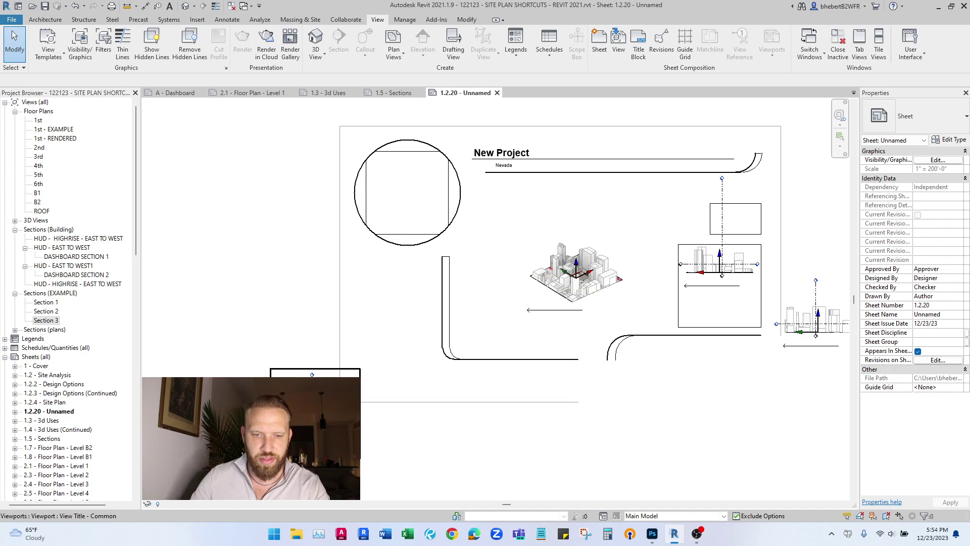
# Step: Move the Section 3 viewport into the circular frame and nudge it toward the circle's center
pyautogui.moveTo(306, 396); pyautogui.dragTo(393, 173)
pyautogui.scroll(2, 392, 173)
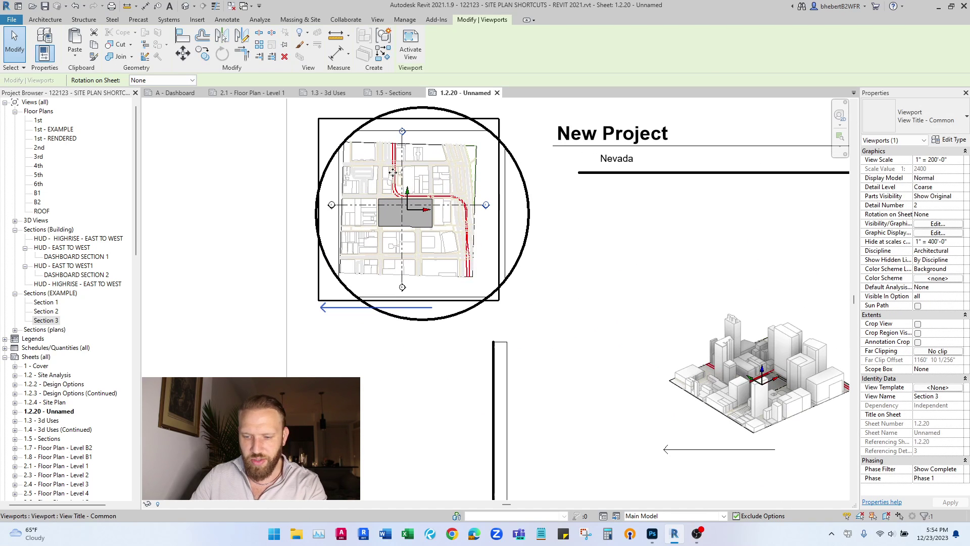
pyautogui.press('Right')
pyautogui.press('Right')
pyautogui.press('Down')
pyautogui.press('Down')
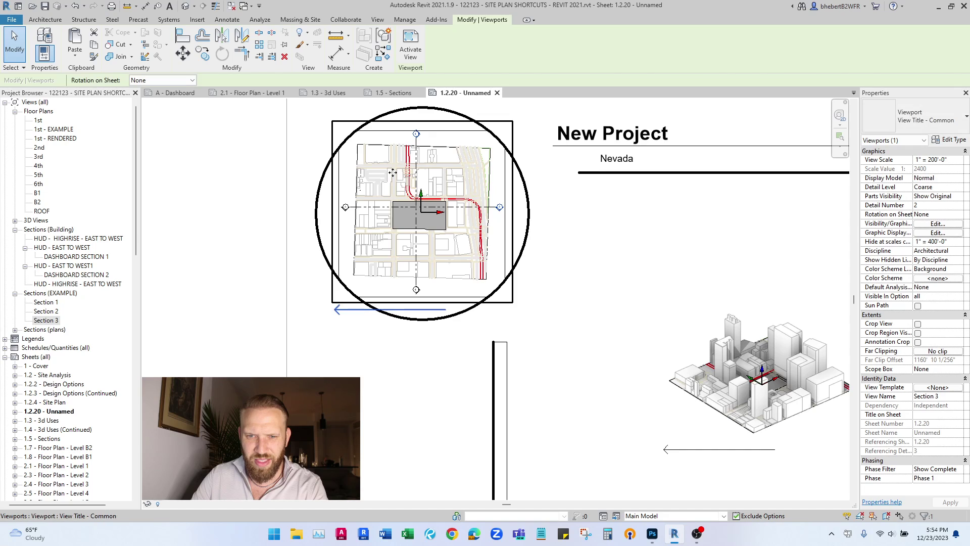
# Step: Move the Section 2 viewport into the lower half of the large square frame, beneath Section 1
pyautogui.click(273, 187)
pyautogui.scroll(-2, 243, 165)
pyautogui.moveTo(432, 301); pyautogui.dragTo(344, 257, button='middle')
pyautogui.scroll(2, 450, 242)
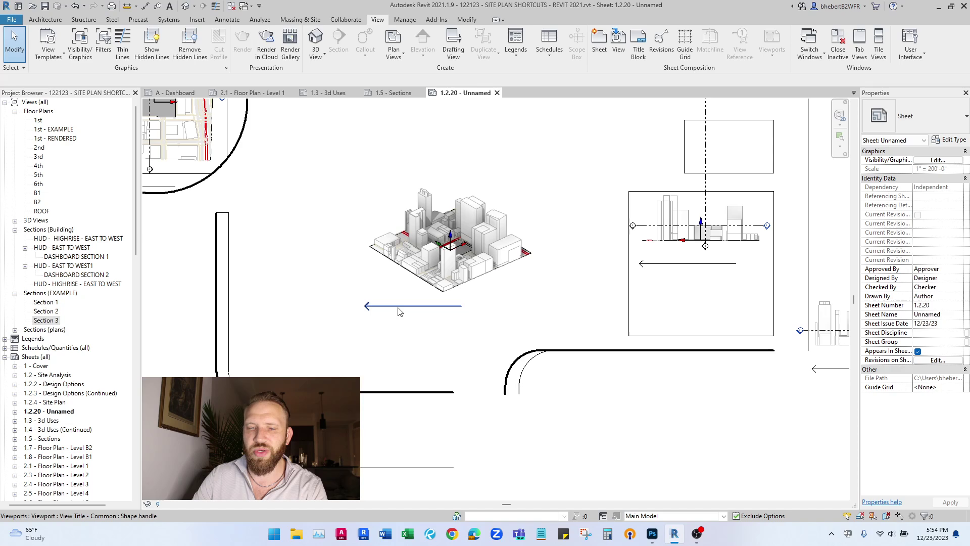
pyautogui.scroll(-2, 368, 315)
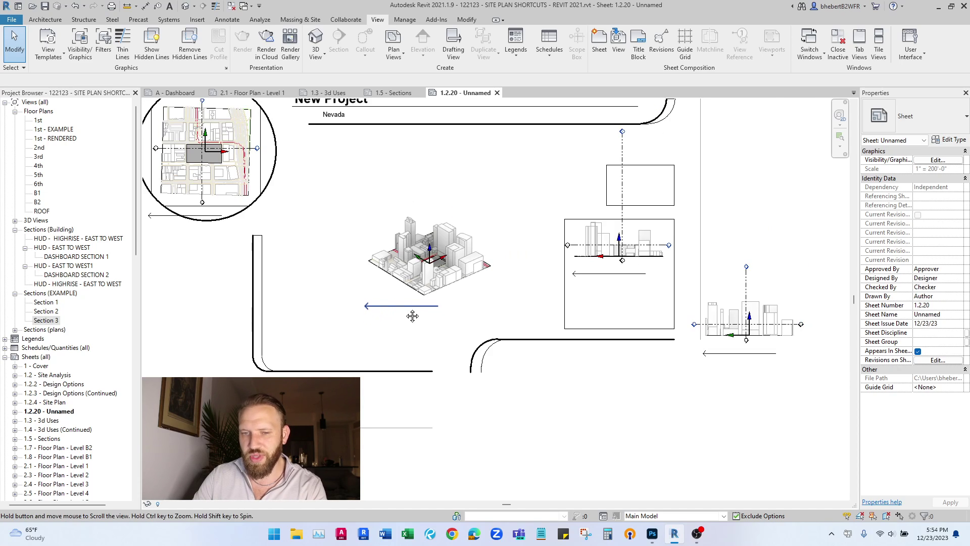
pyautogui.click(727, 322)
pyautogui.moveTo(727, 323); pyautogui.dragTo(609, 309)
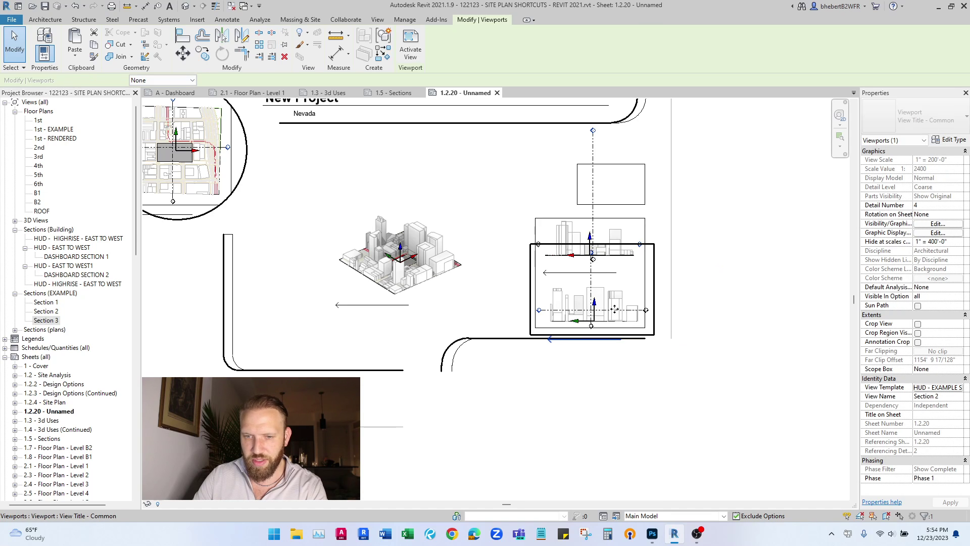
# Step: Activate the Section 1 viewport and shorten the upper end of its vertical section line to fit inside the square frame
pyautogui.click(594, 160)
pyautogui.doubleClick(596, 152)
pyautogui.click(593, 144)
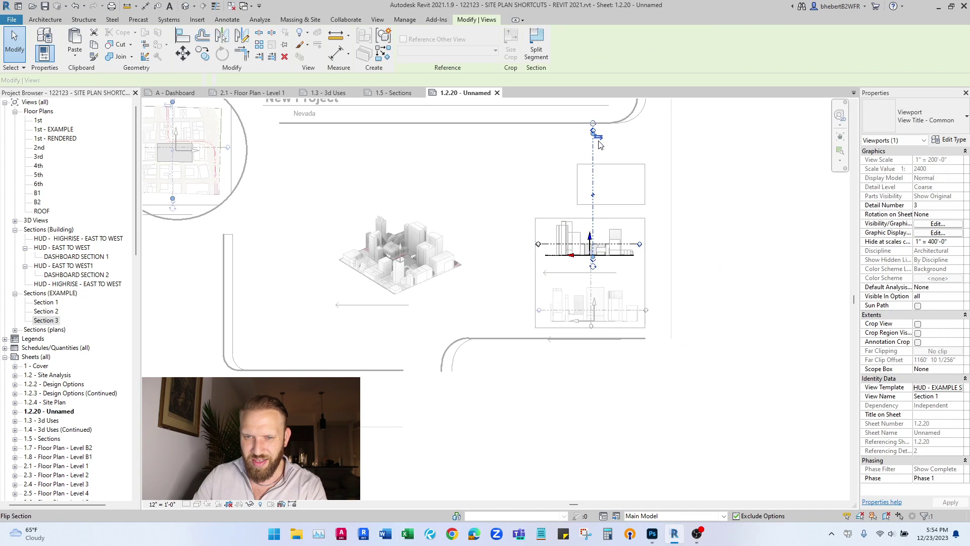
pyautogui.scroll(2, 598, 140)
pyautogui.moveTo(591, 132); pyautogui.dragTo(594, 256)
pyautogui.scroll(2, 624, 346)
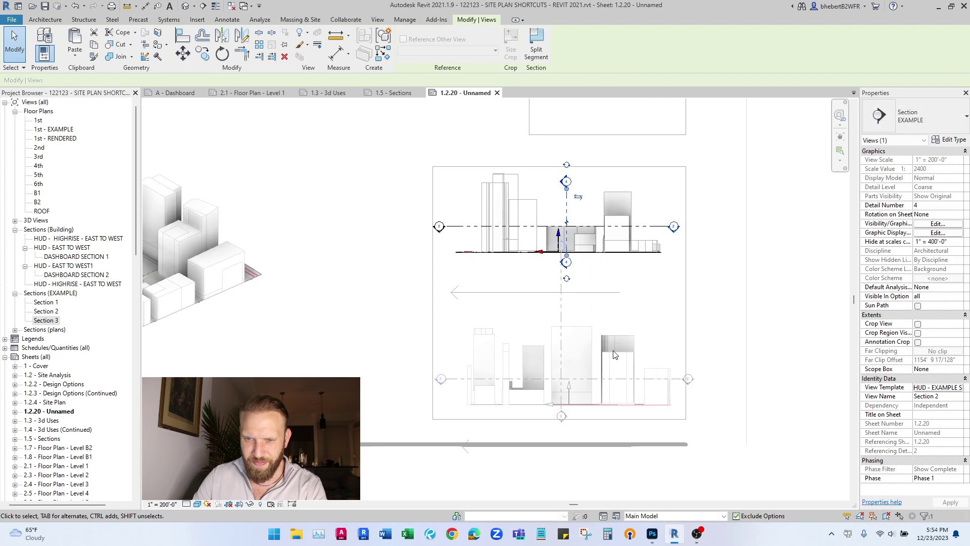
# Step: In the Section 2 viewport, shorten the vertical section line to just above the buildings and hide its lower section head
pyautogui.doubleClick(606, 325)
pyautogui.click(563, 324)
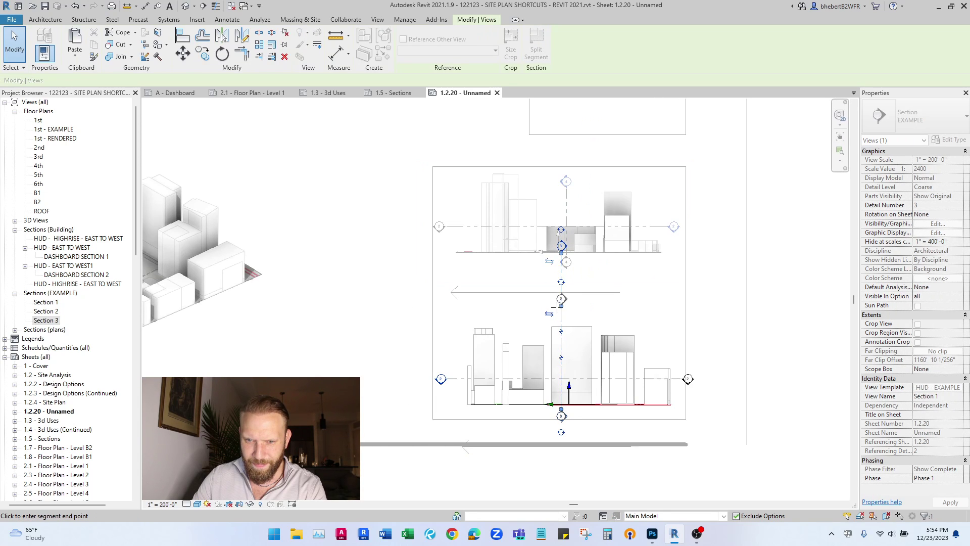
pyautogui.click(561, 432)
pyautogui.click(762, 307)
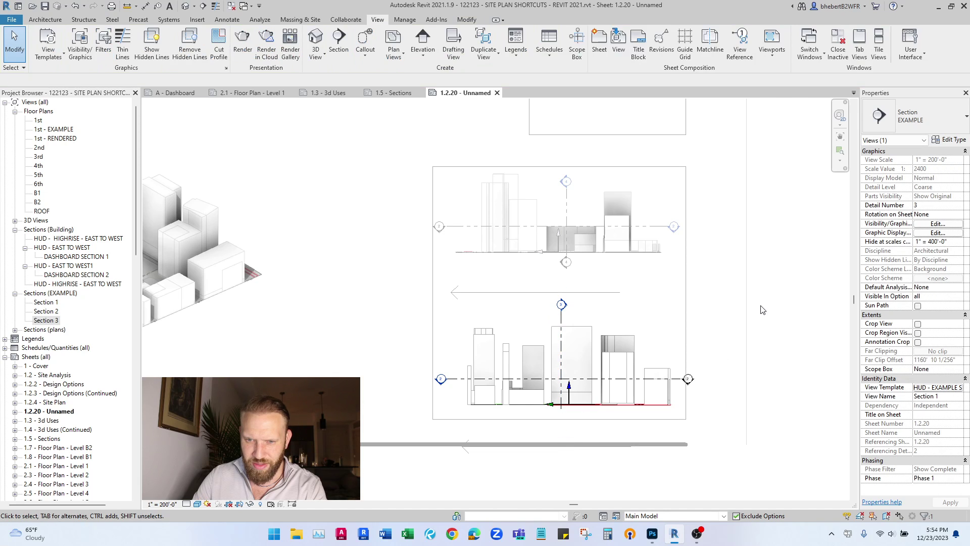
# Step: Hide the lower head of the vertical section line in the Section 1 viewport
pyautogui.doubleClick(707, 236)
pyautogui.doubleClick(677, 222)
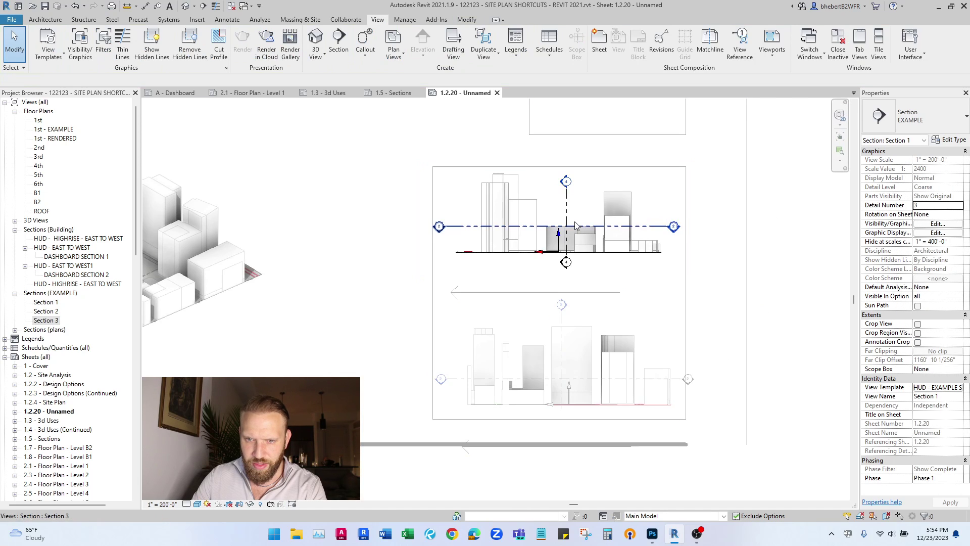
pyautogui.click(567, 252)
pyautogui.doubleClick(767, 288)
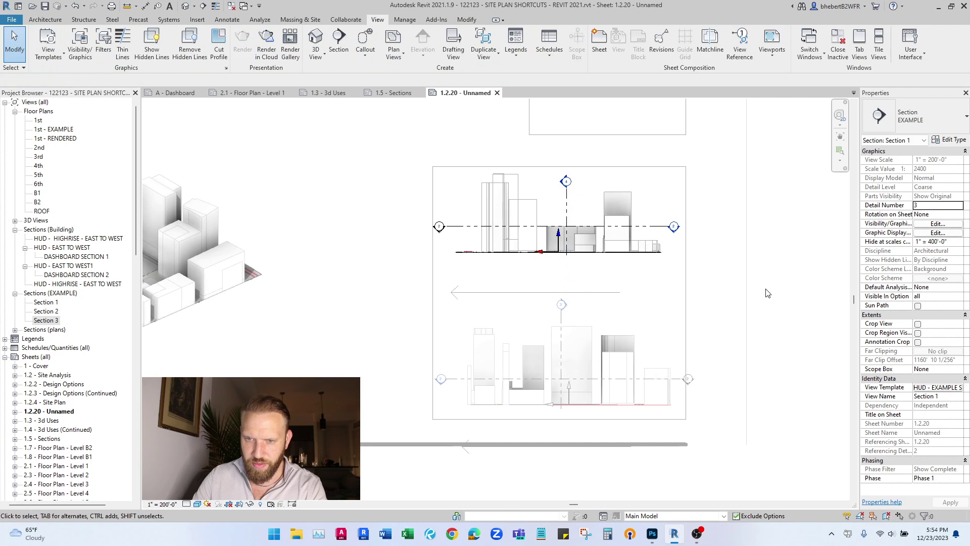
pyautogui.scroll(-4, 788, 364)
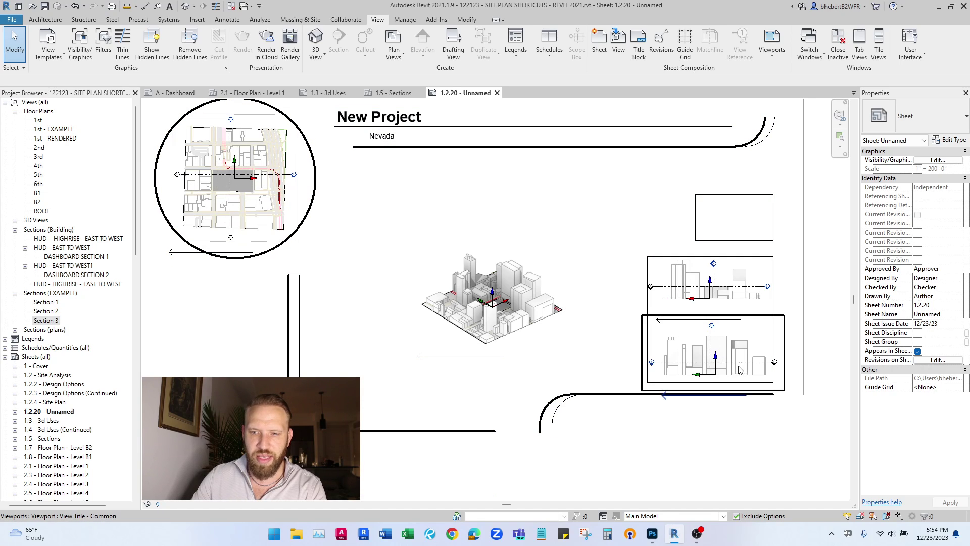
pyautogui.doubleClick(531, 268)
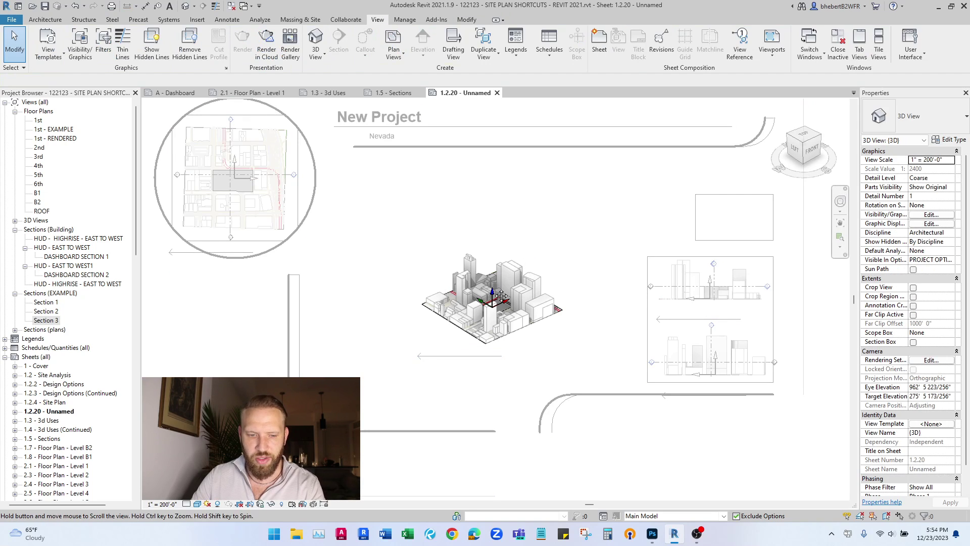
pyautogui.scroll(-1, 426, 254)
pyautogui.doubleClick(758, 332)
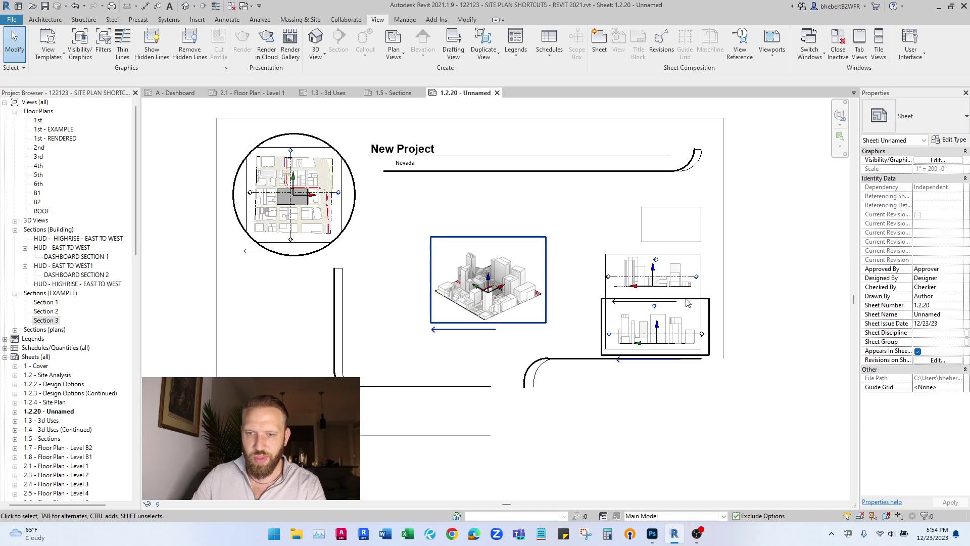
pyautogui.rightClick(502, 222)
pyautogui.press('Escape')
pyautogui.scroll(3, 510, 222)
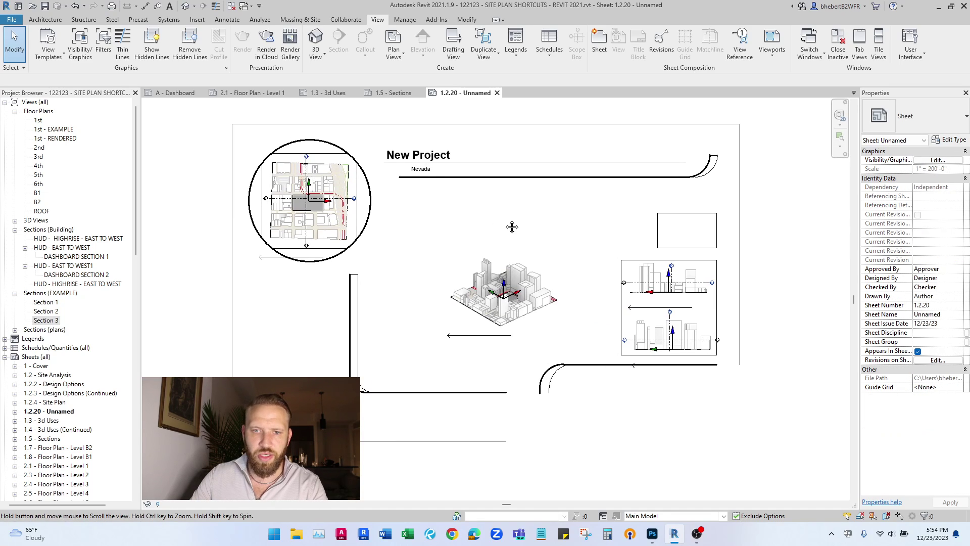
pyautogui.moveTo(527, 228); pyautogui.dragTo(525, 225, button='middle')
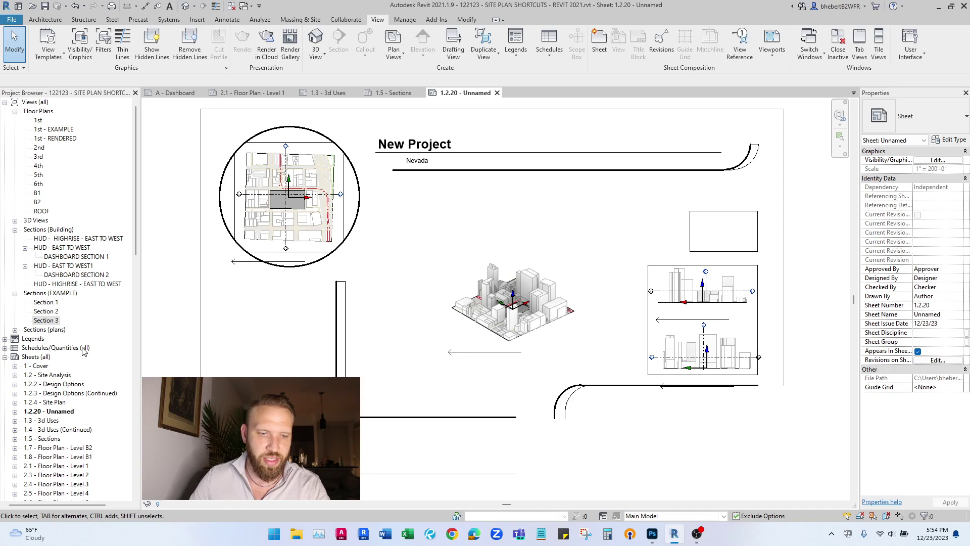
# Step: Create a new sheet with the TYP SHEET - OPTION ON - HORIZONTAL title block
pyautogui.scroll(-2, 84, 353)
pyautogui.rightClick(42, 303)
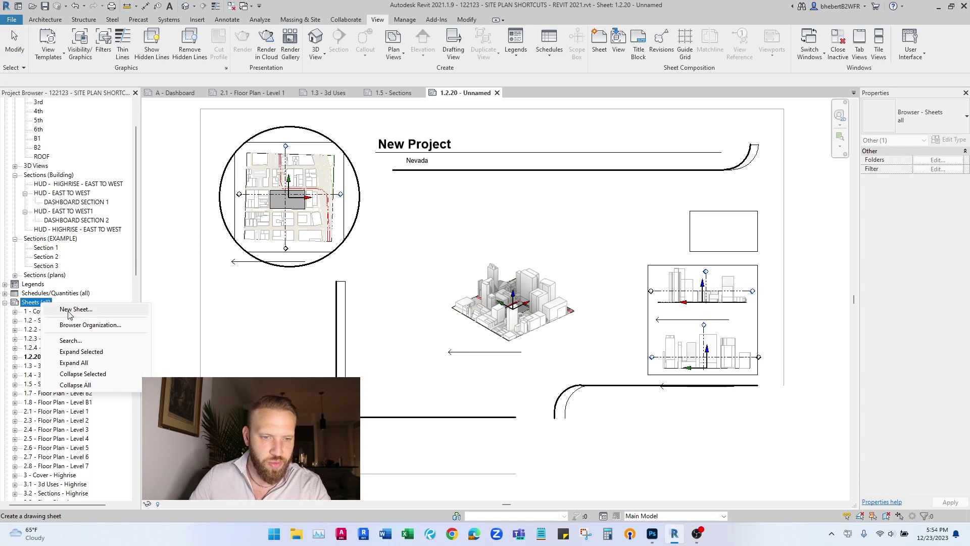
pyautogui.click(58, 312)
pyautogui.click(478, 188)
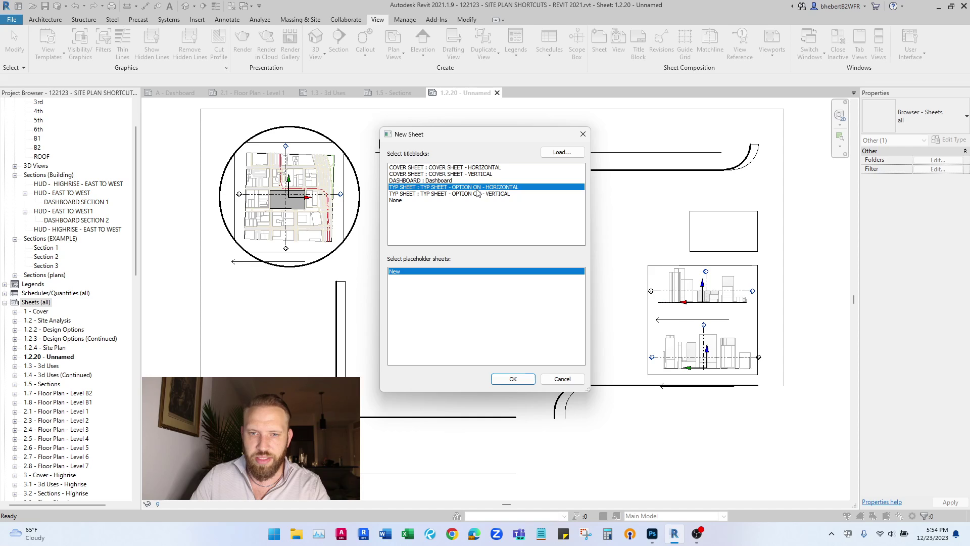
pyautogui.click(514, 379)
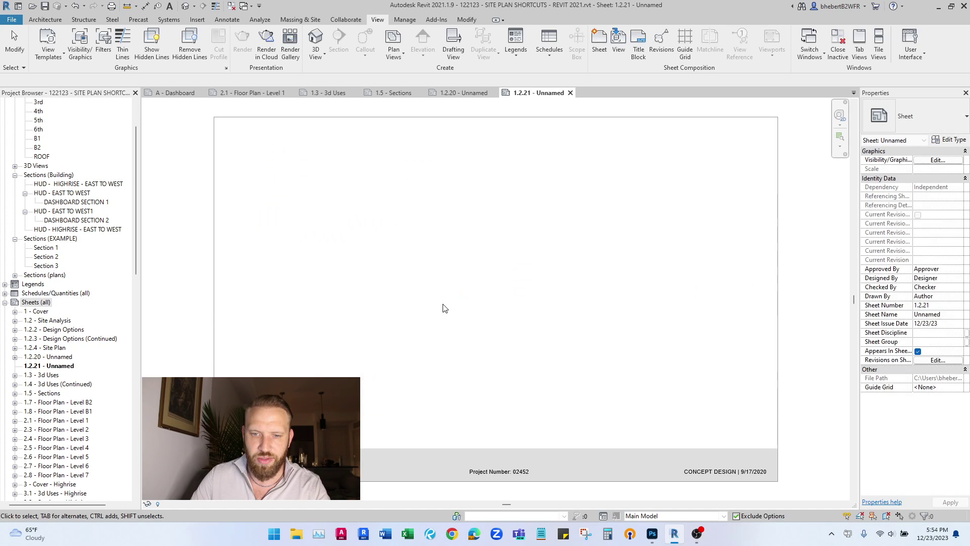
# Step: Add two more sheets using the same TYP SHEET - OPTION ON - HORIZONTAL title block
pyautogui.rightClick(35, 304)
pyautogui.click(55, 310)
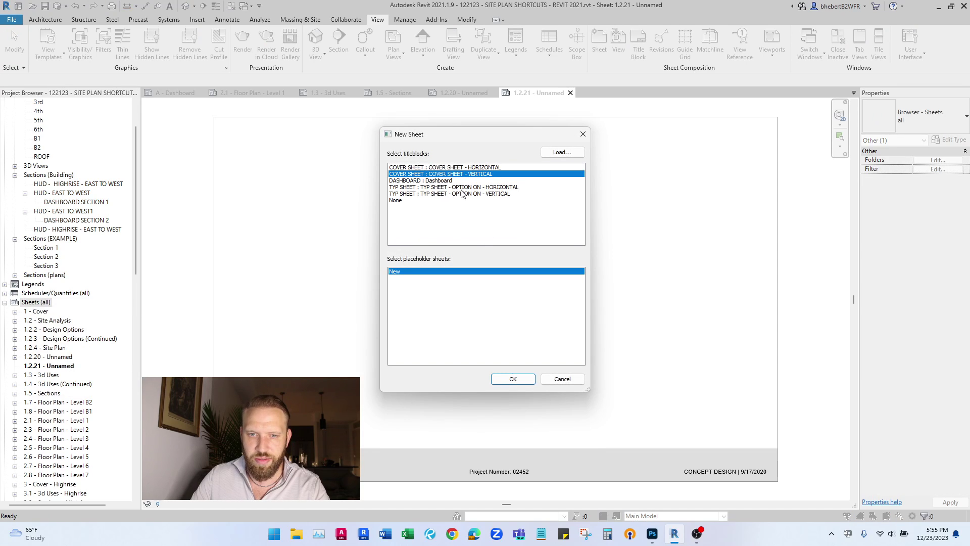
pyautogui.click(493, 190)
pyautogui.click(513, 379)
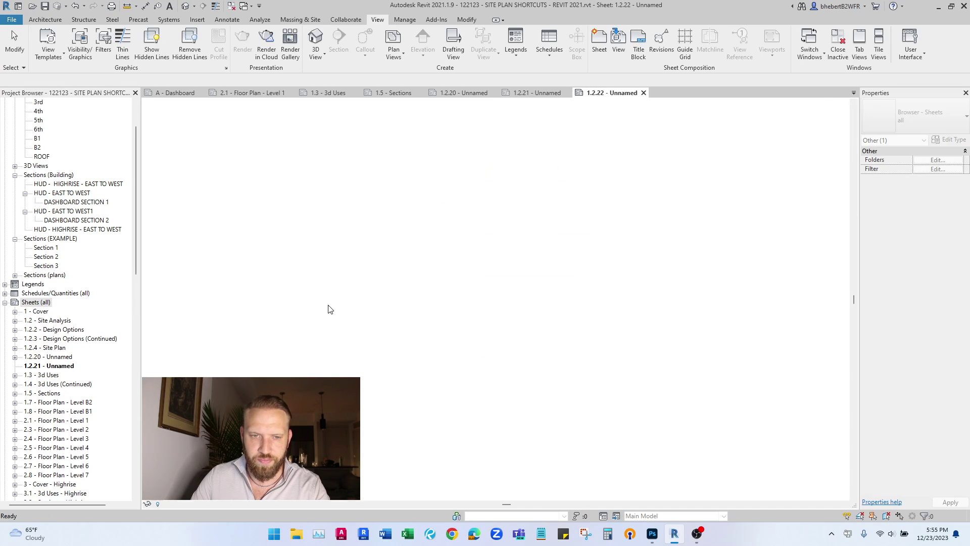
pyautogui.rightClick(40, 303)
pyautogui.click(55, 310)
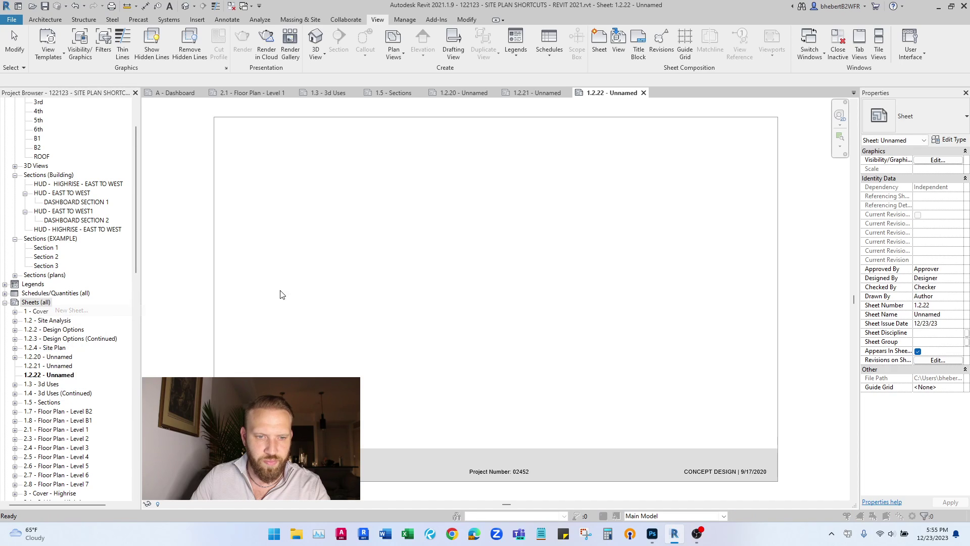
pyautogui.click(485, 188)
pyautogui.click(512, 379)
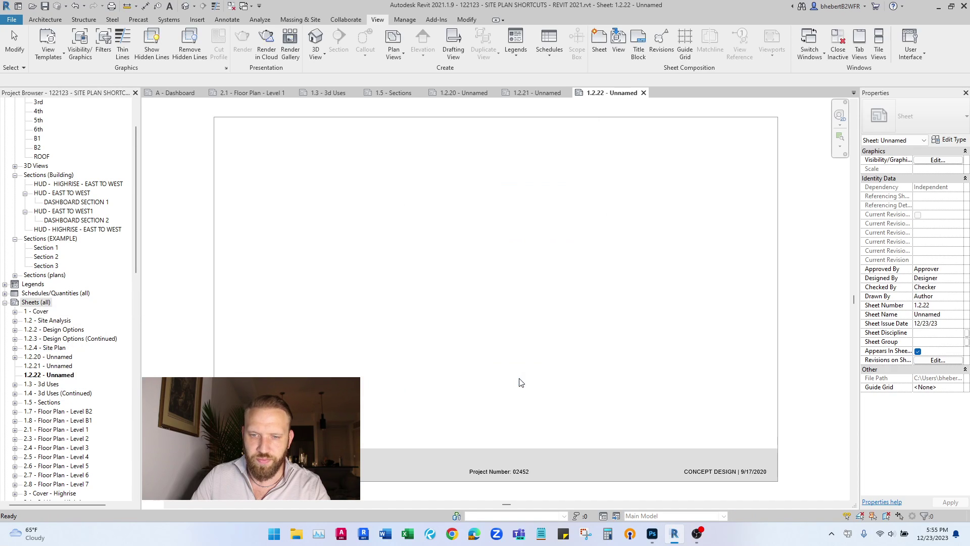
pyautogui.scroll(2, 76, 224)
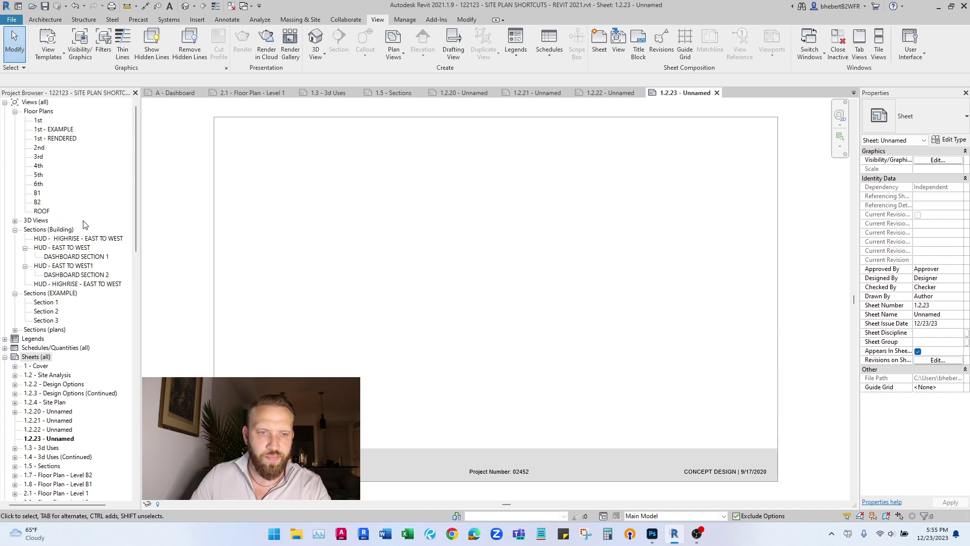
# Step: Duplicate the Section 3 view as a dependent for use on sheet 1.2.21
pyautogui.click(543, 94)
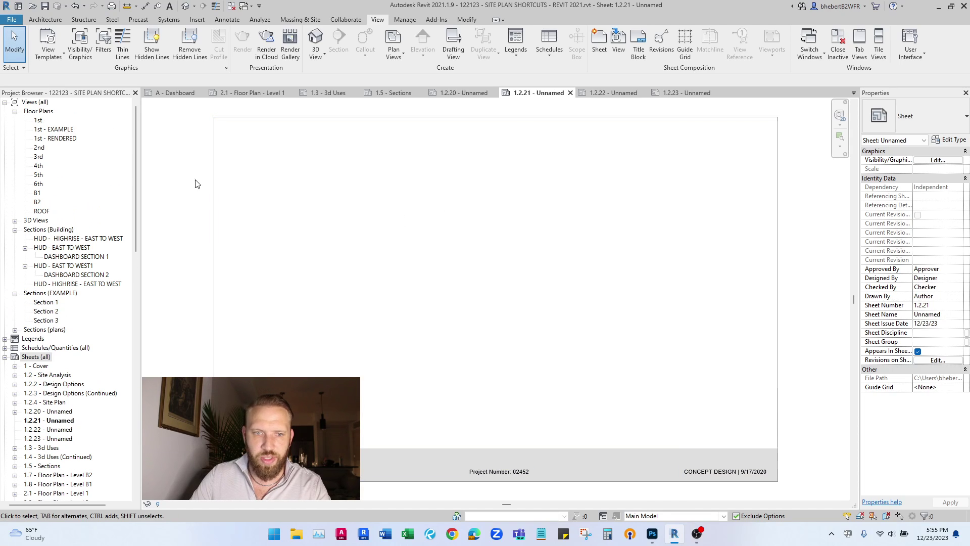
pyautogui.rightClick(52, 319)
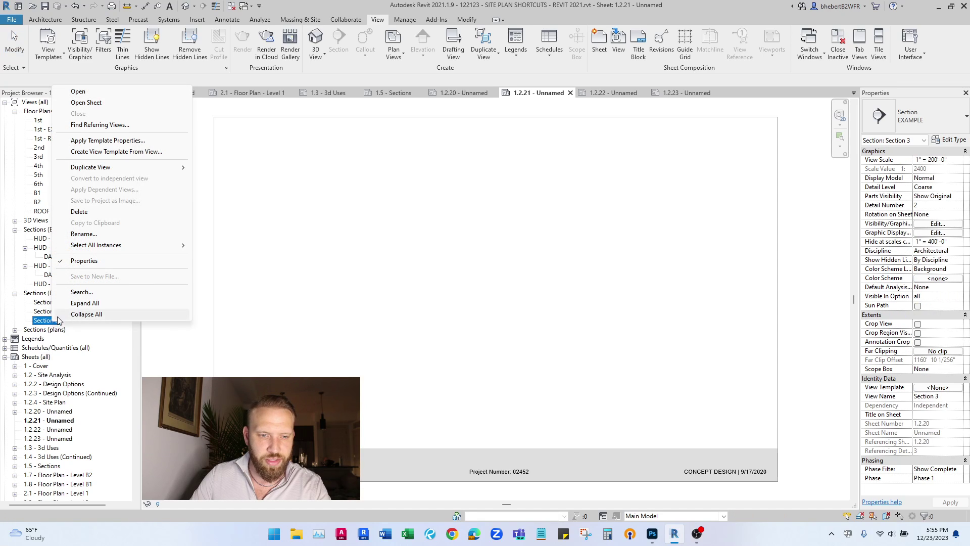
pyautogui.click(40, 320)
pyautogui.rightClick(51, 321)
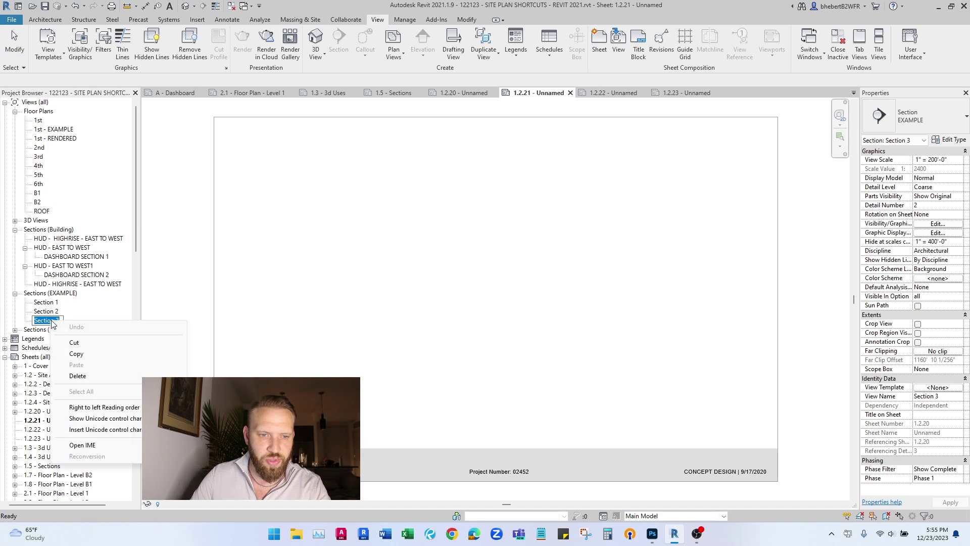
pyautogui.click(55, 303)
pyautogui.rightClick(53, 321)
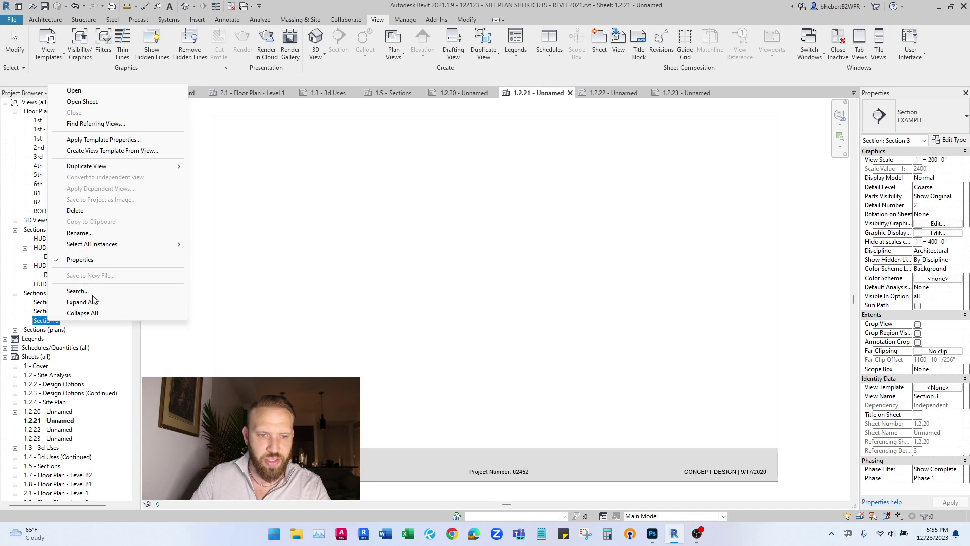
pyautogui.moveTo(147, 168)
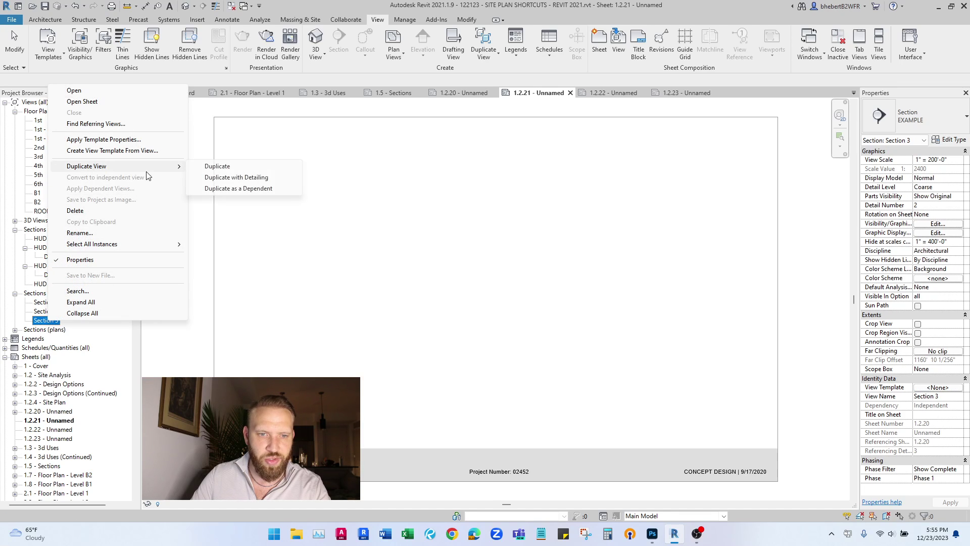
pyautogui.click(261, 189)
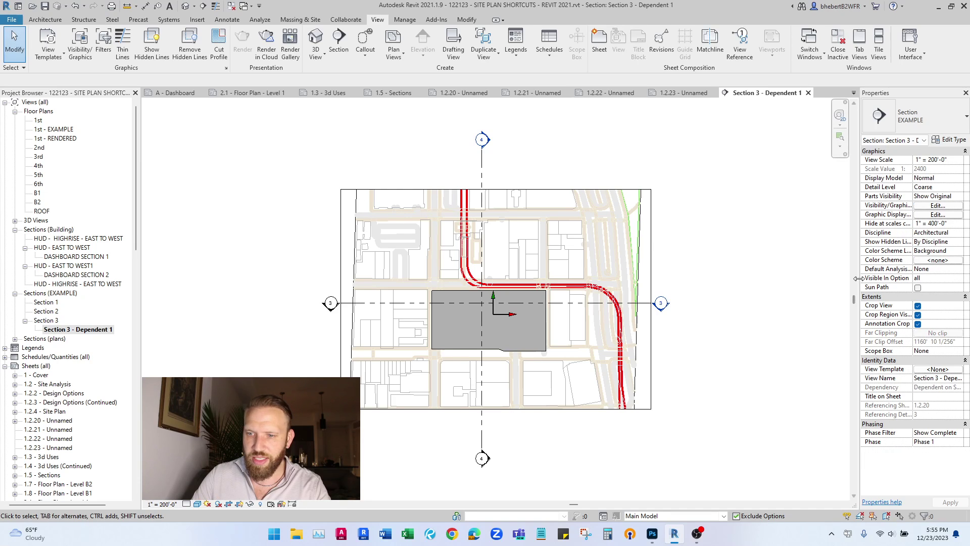
# Step: Turn off the dependent Section 3 view's crop and crop region visibility, and assign it the HUD - EXAMPLE SECTIONS view template
pyautogui.click(918, 306)
pyautogui.click(918, 315)
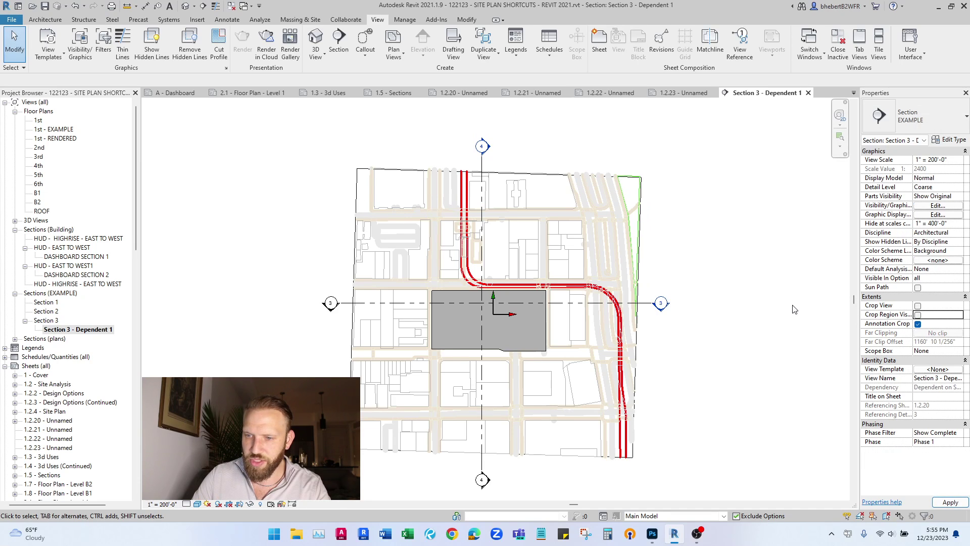
pyautogui.click(937, 369)
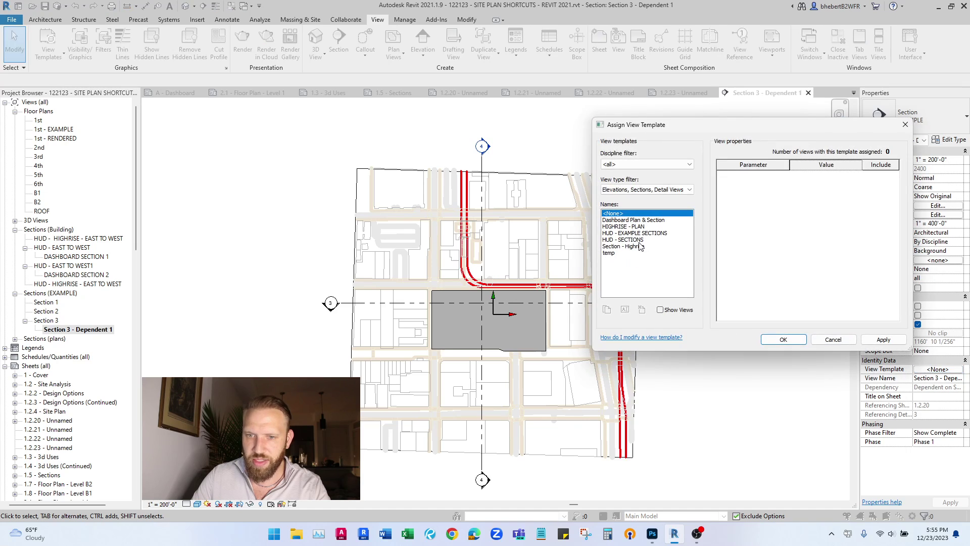
pyautogui.click(628, 234)
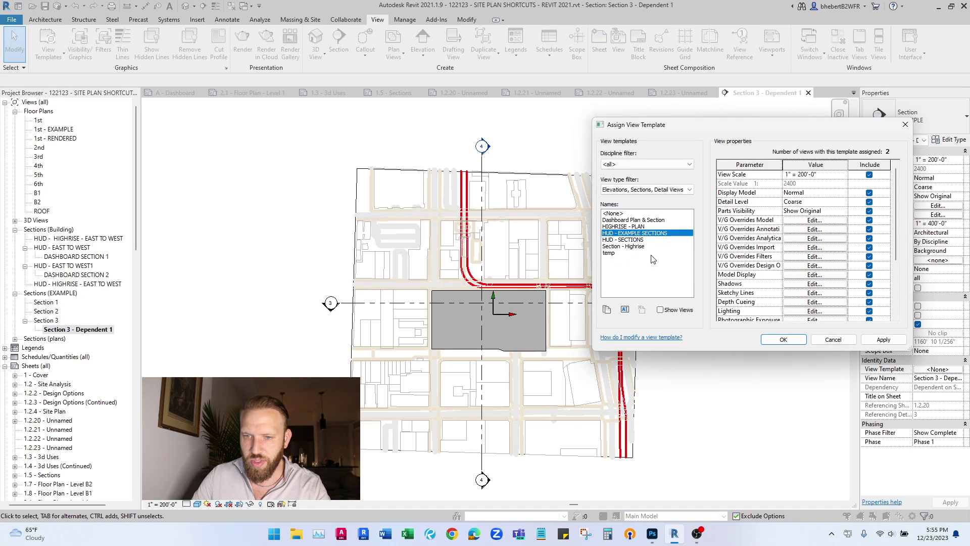
pyautogui.click(784, 339)
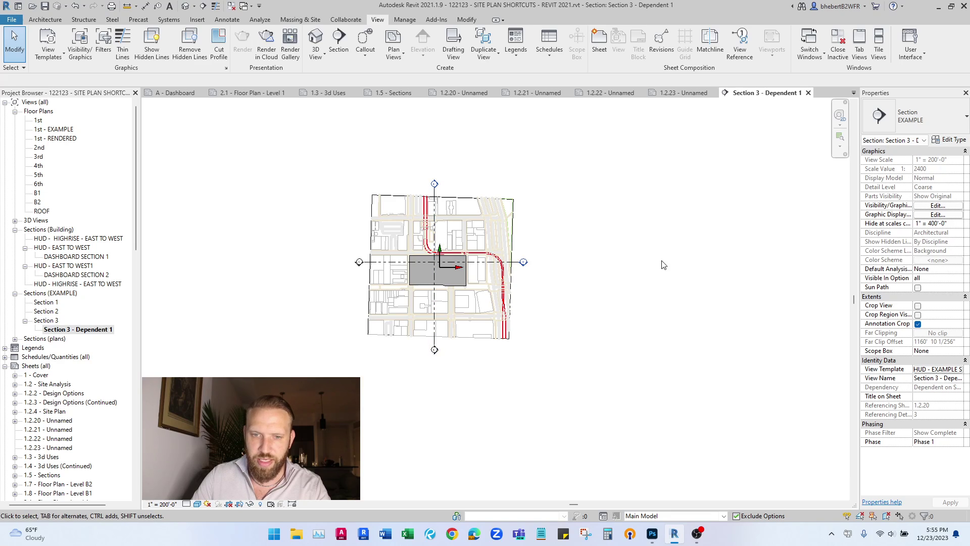
pyautogui.click(808, 93)
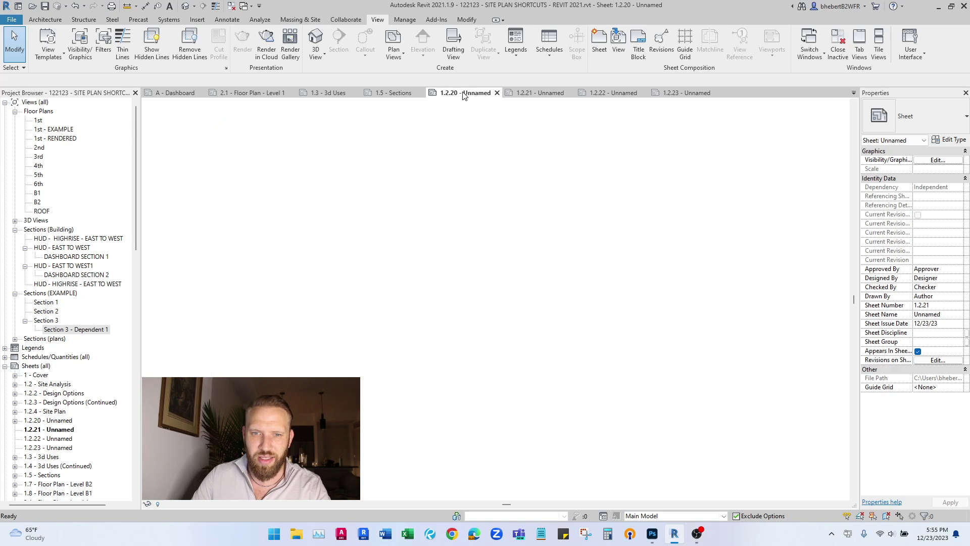
# Step: Place the dependent Section 3 view on sheet 1.2.21 and nudge its viewport slightly left and up
pyautogui.moveTo(73, 332); pyautogui.dragTo(418, 268)
pyautogui.click(408, 293)
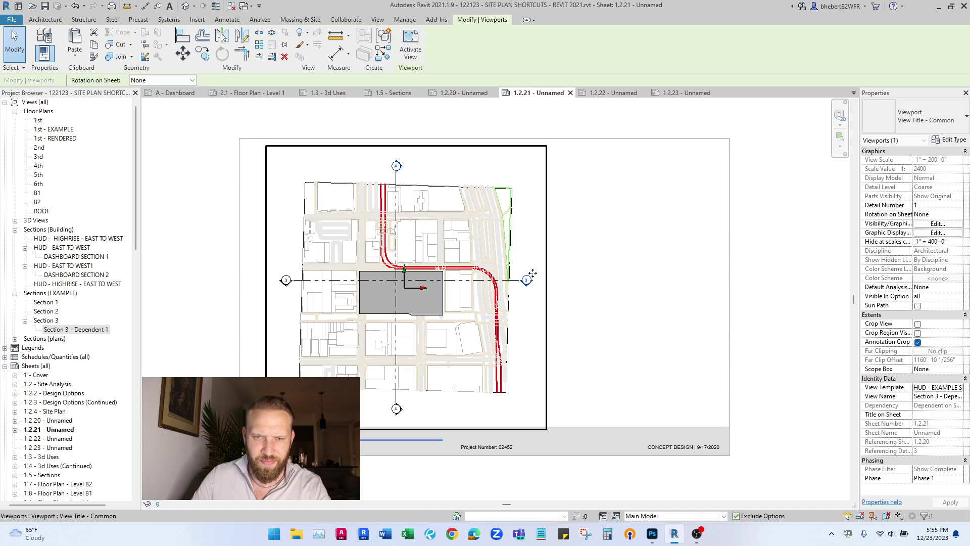
pyautogui.click(472, 260)
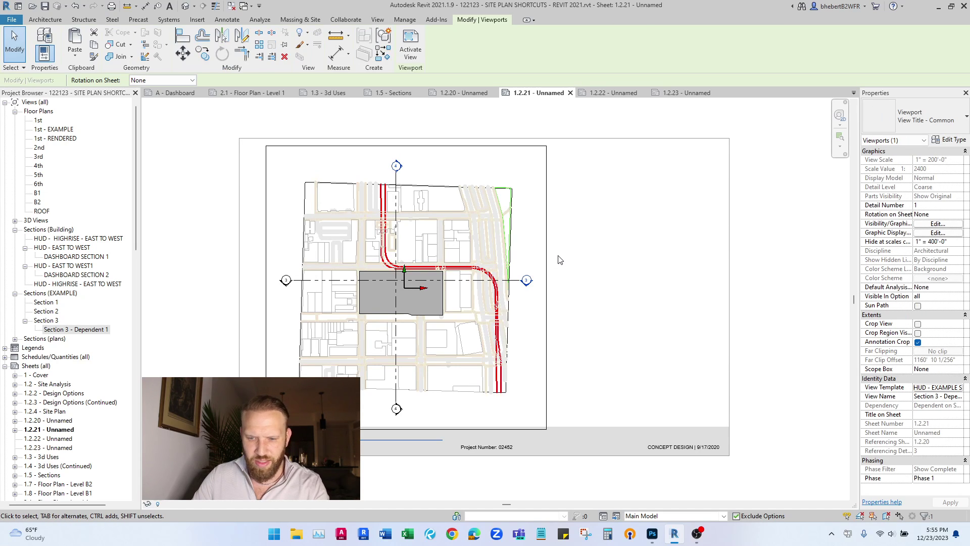
pyautogui.press('Left')
pyautogui.press('Left')
pyautogui.press('Up')
pyautogui.press('Left')
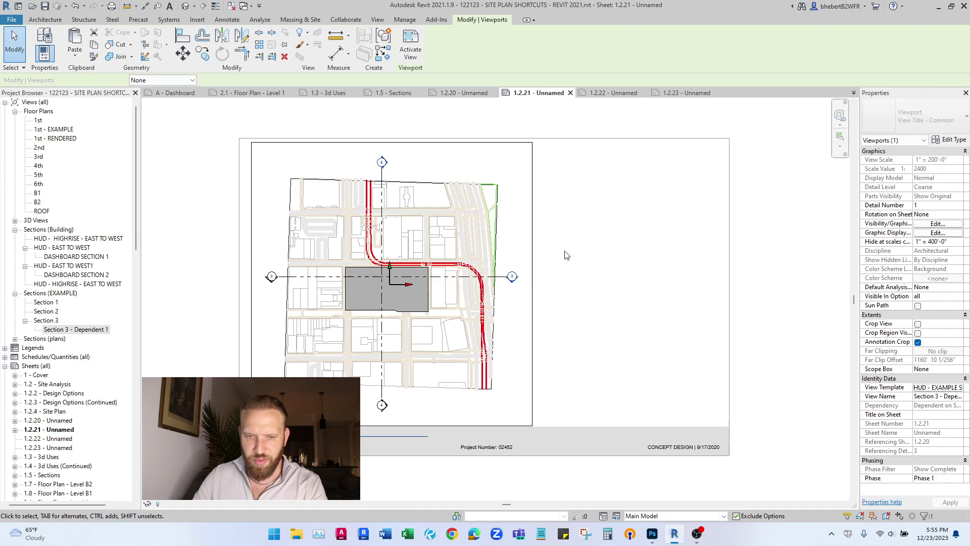
pyautogui.press('Escape')
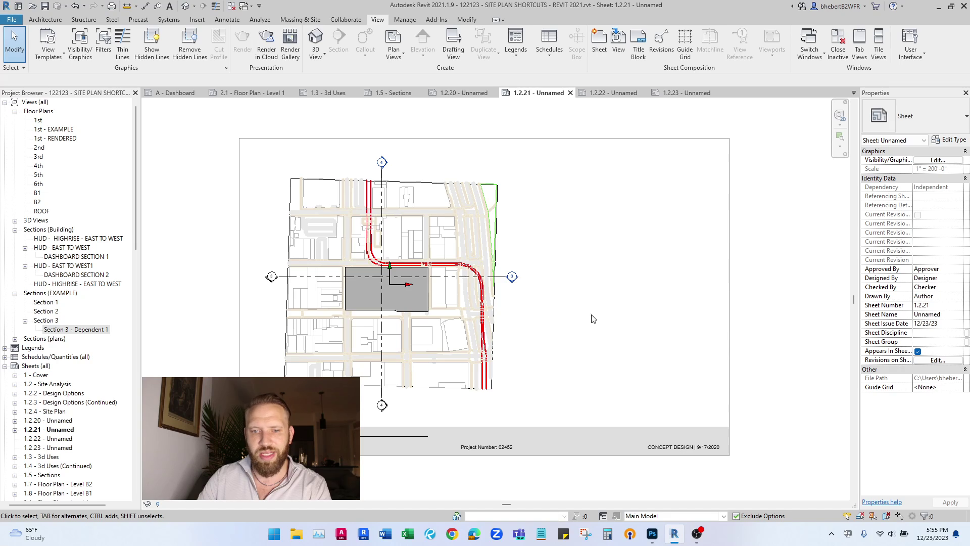
# Step: Duplicate the {3D} view without detailing and close the new copy
pyautogui.click(612, 93)
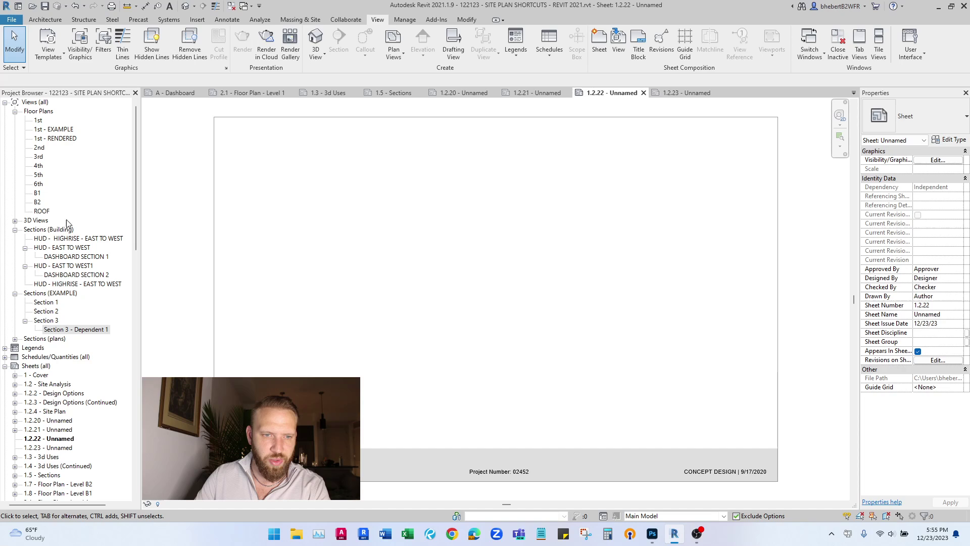
pyautogui.click(15, 220)
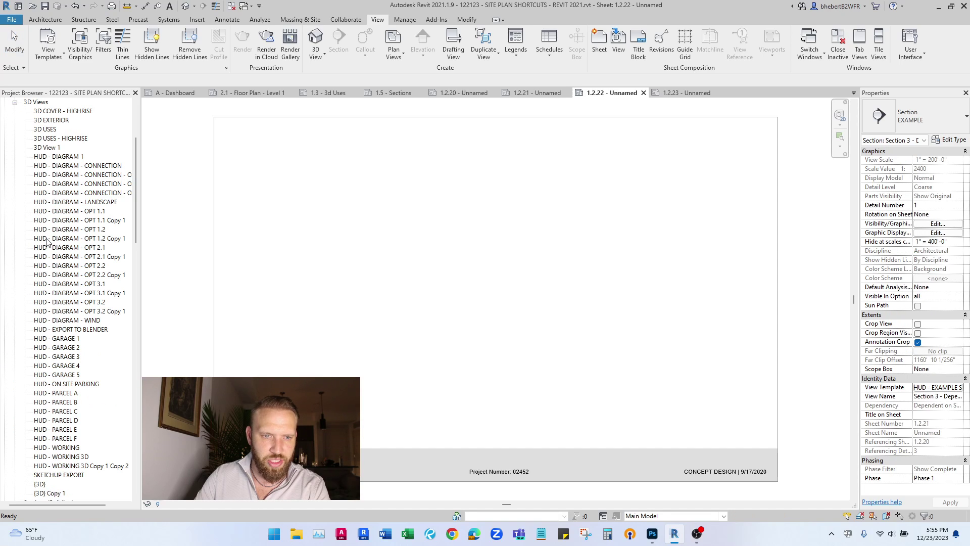
pyautogui.scroll(-3, 76, 313)
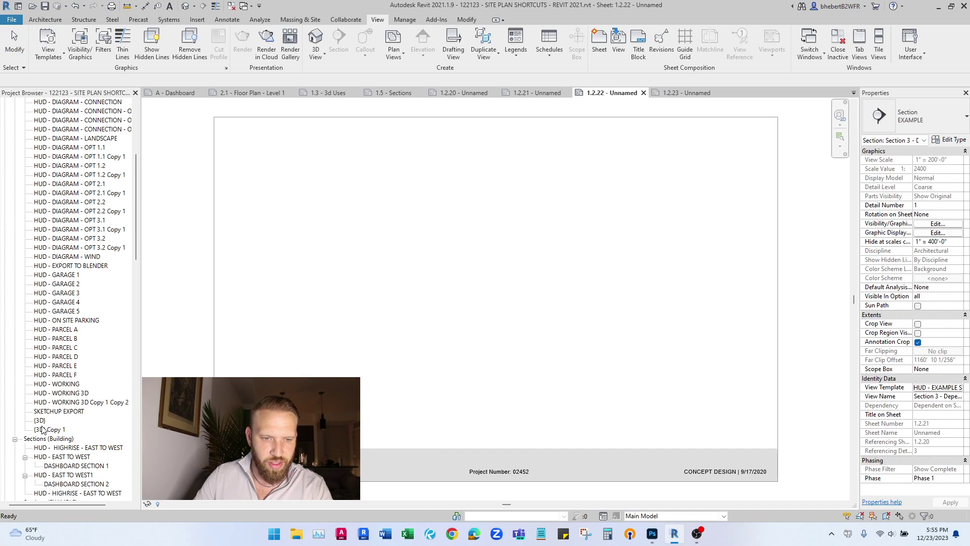
pyautogui.rightClick(41, 422)
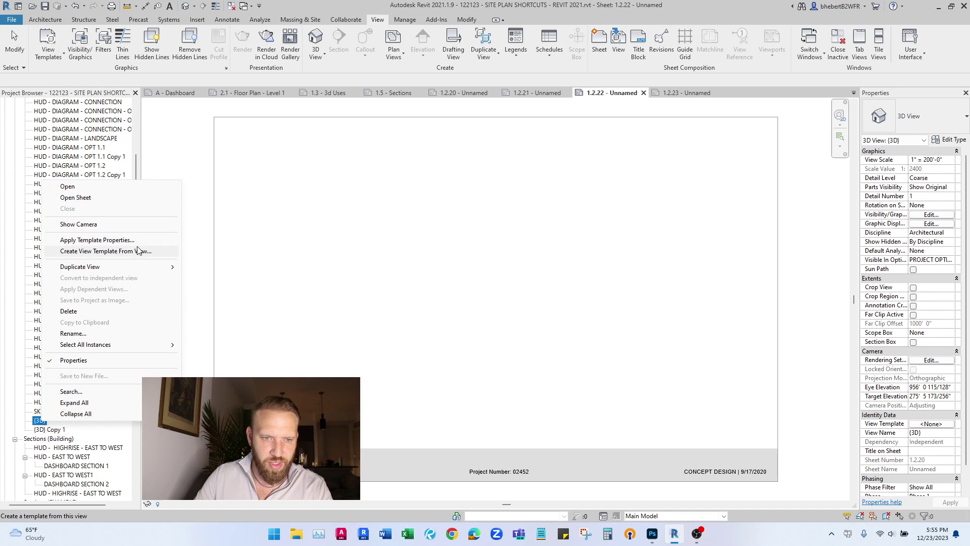
pyautogui.moveTo(142, 268)
pyautogui.click(240, 268)
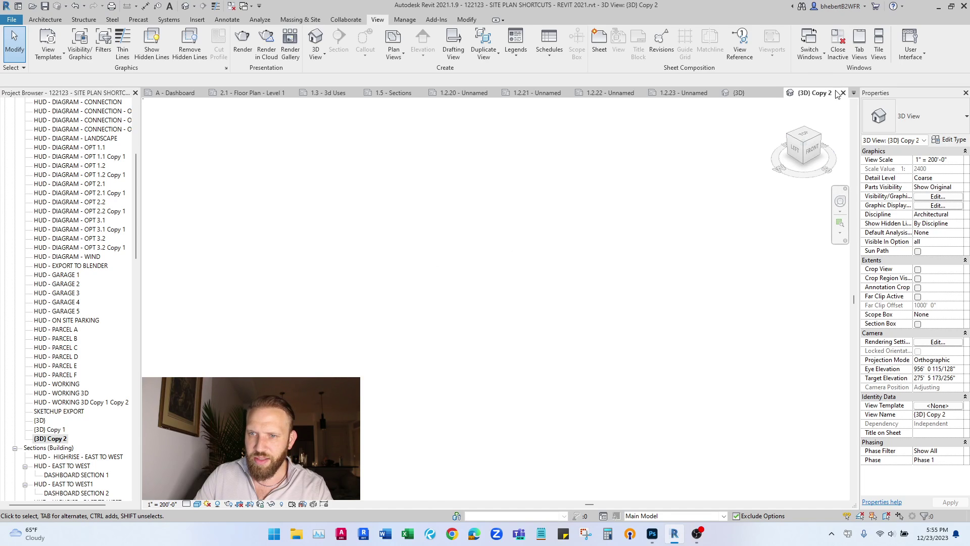
pyautogui.click(843, 94)
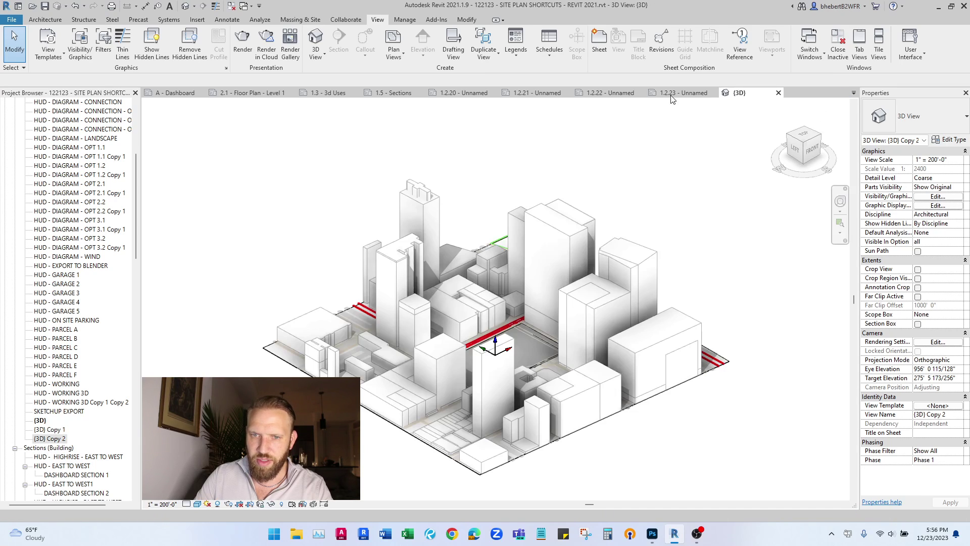
# Step: Place the newly duplicated 3D view on sheet 1.2.22
pyautogui.click(472, 94)
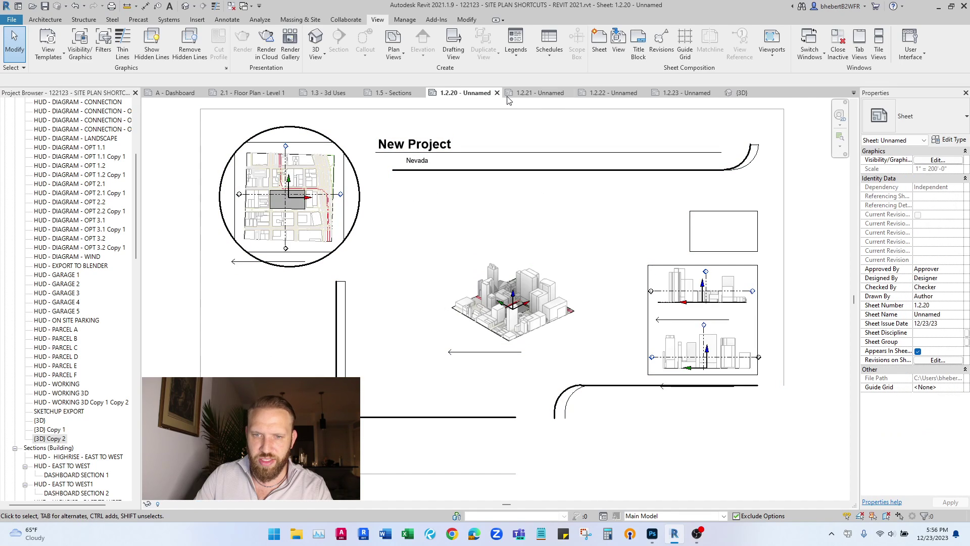
pyautogui.click(535, 93)
pyautogui.click(616, 93)
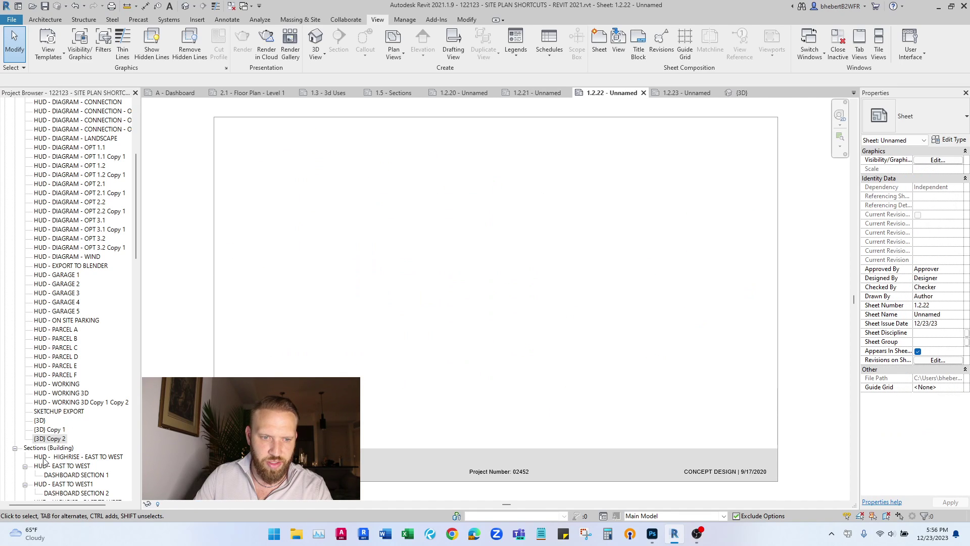
pyautogui.moveTo(51, 439); pyautogui.dragTo(427, 278)
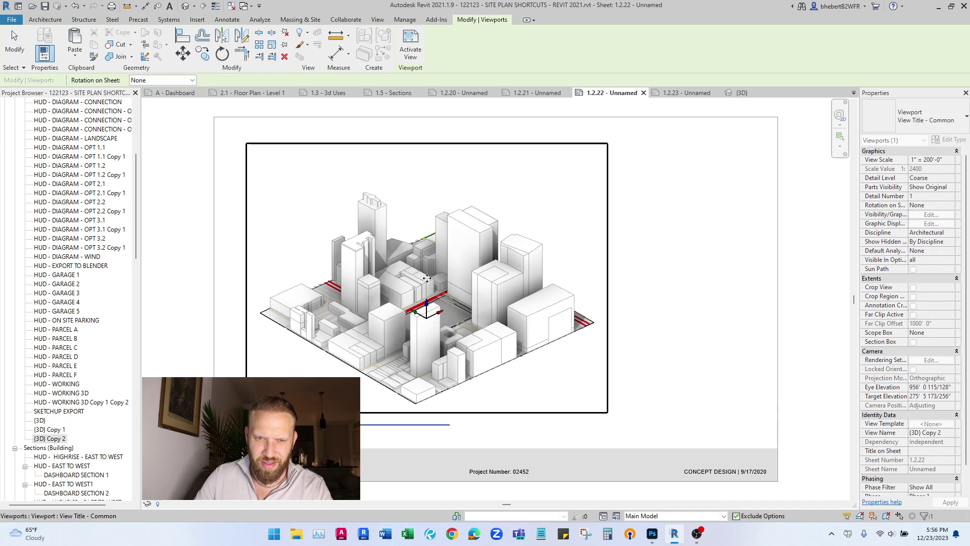
# Step: Activate the 3D viewport on sheet 1.2.22 and assign it the HUD - EXAMPLE 3D view template
pyautogui.doubleClick(569, 245)
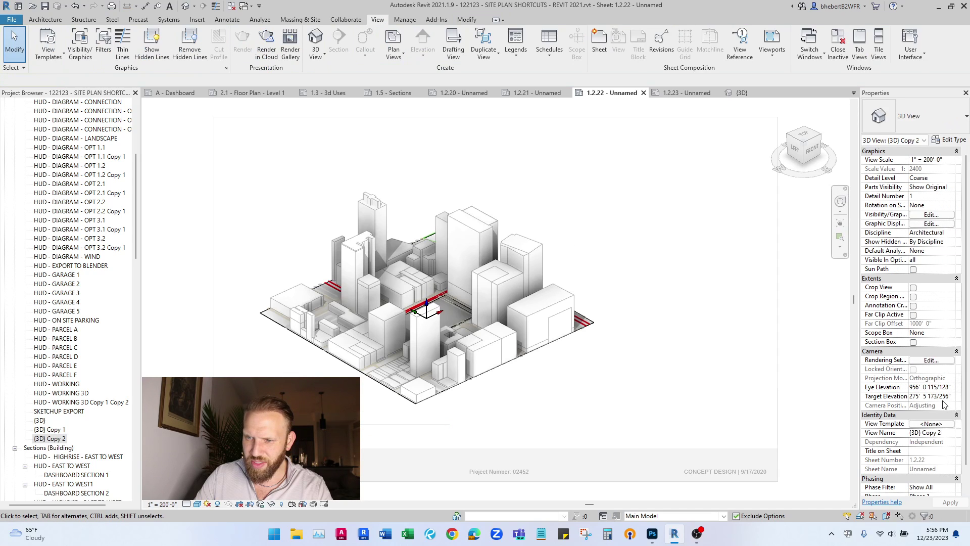
pyautogui.click(933, 424)
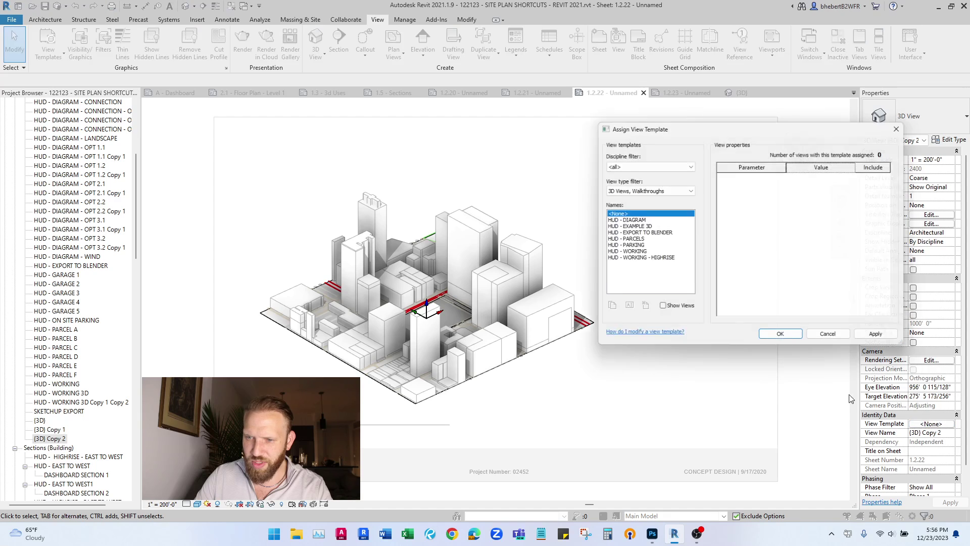
pyautogui.click(638, 227)
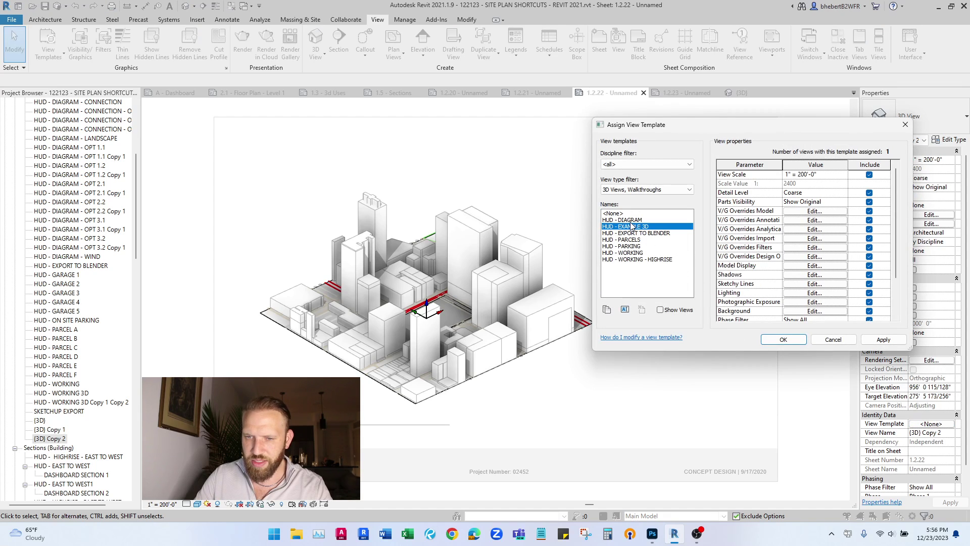
pyautogui.click(784, 343)
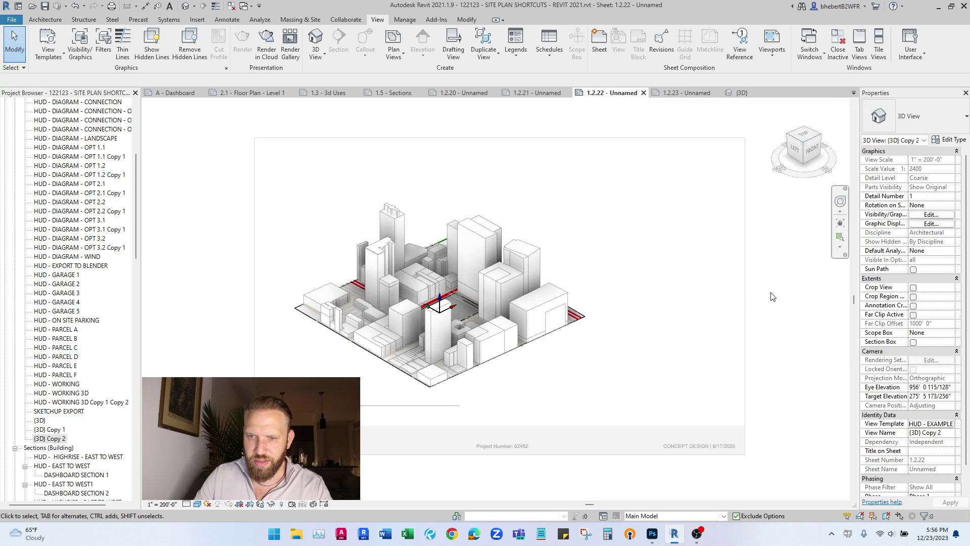
# Step: Duplicate the Section 1 view as a dependent for use on sheet 1.2.23
pyautogui.click(691, 94)
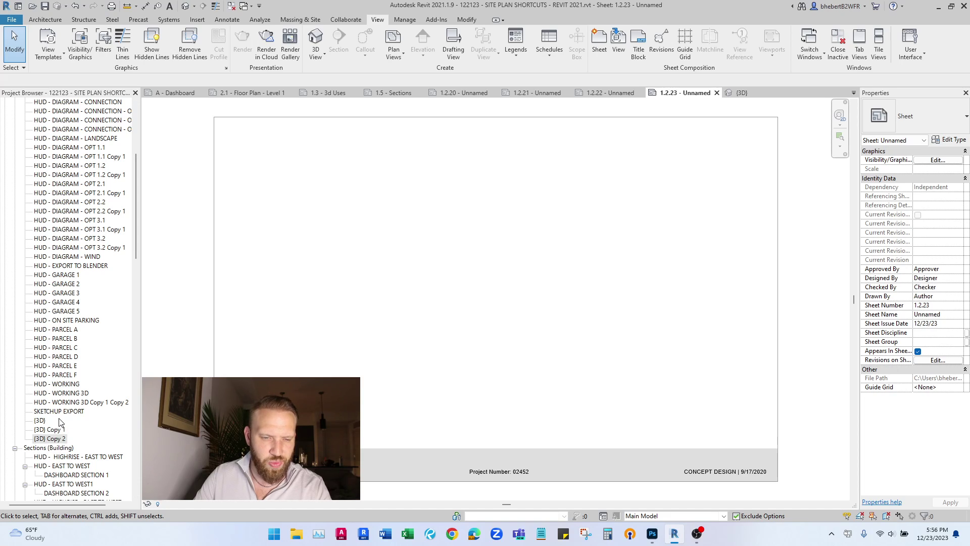
pyautogui.scroll(-5, 60, 422)
pyautogui.click(51, 397)
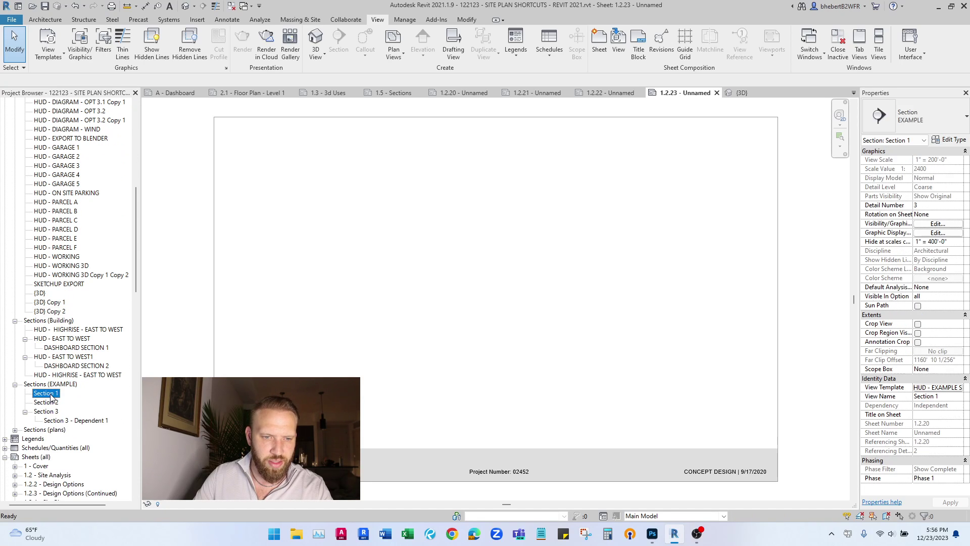
pyautogui.rightClick(50, 397)
pyautogui.moveTo(147, 240)
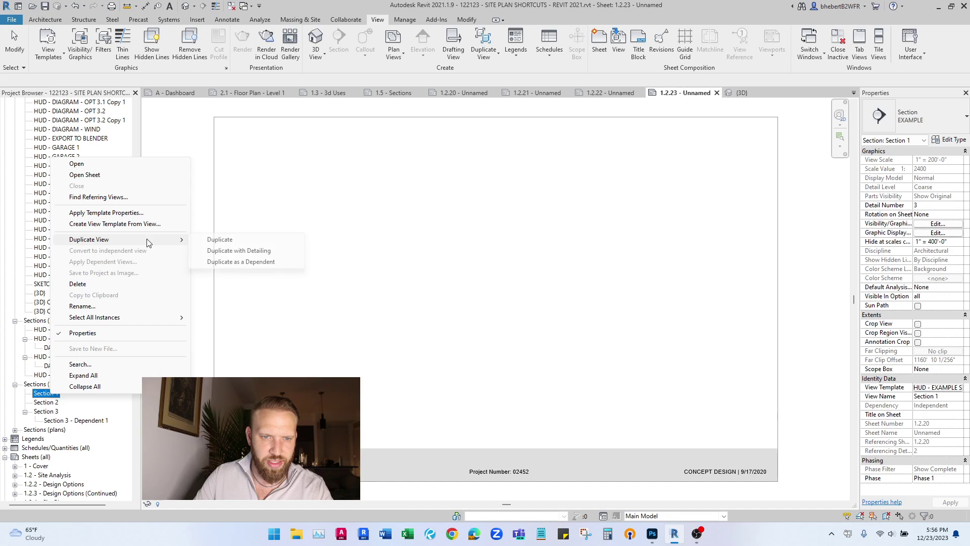
pyautogui.click(272, 262)
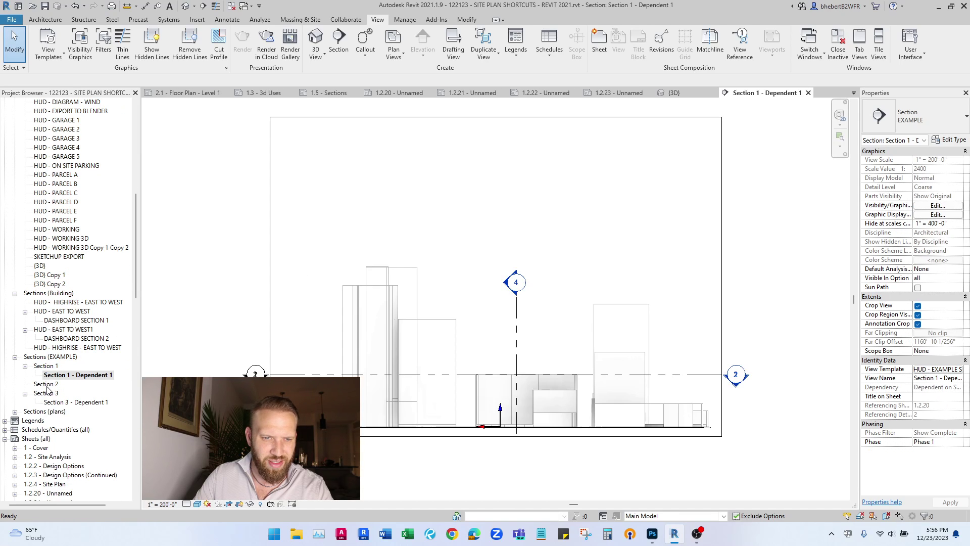
pyautogui.rightClick(47, 385)
pyautogui.moveTo(137, 240)
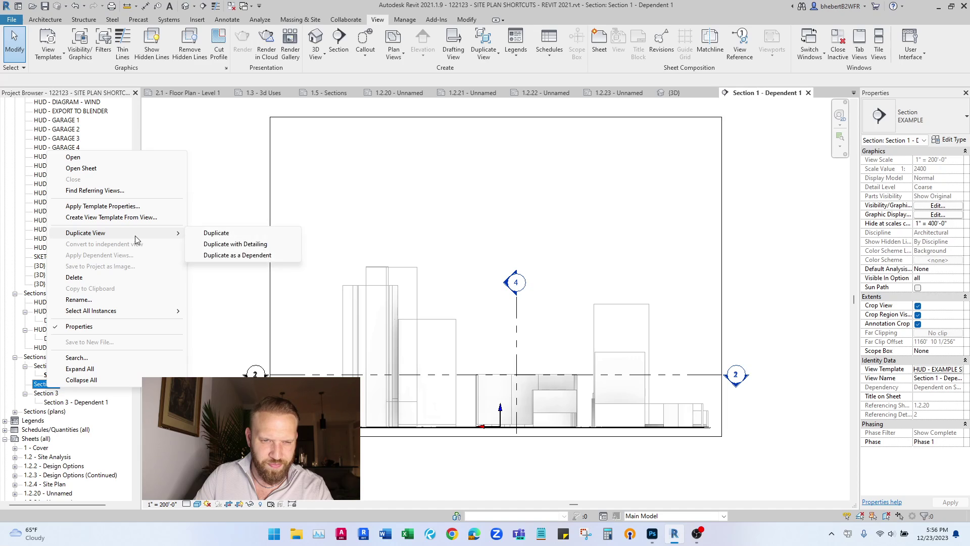
pyautogui.click(248, 245)
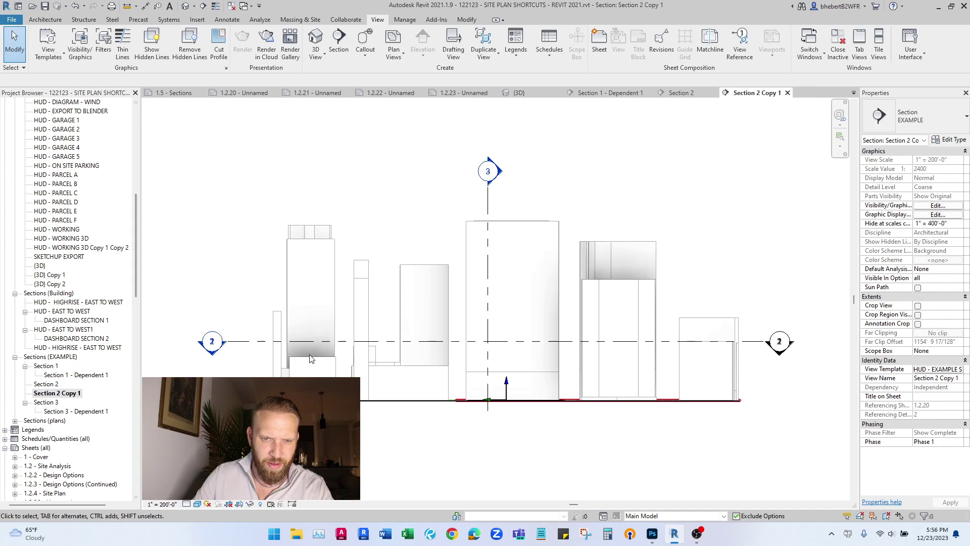
pyautogui.rightClick(55, 394)
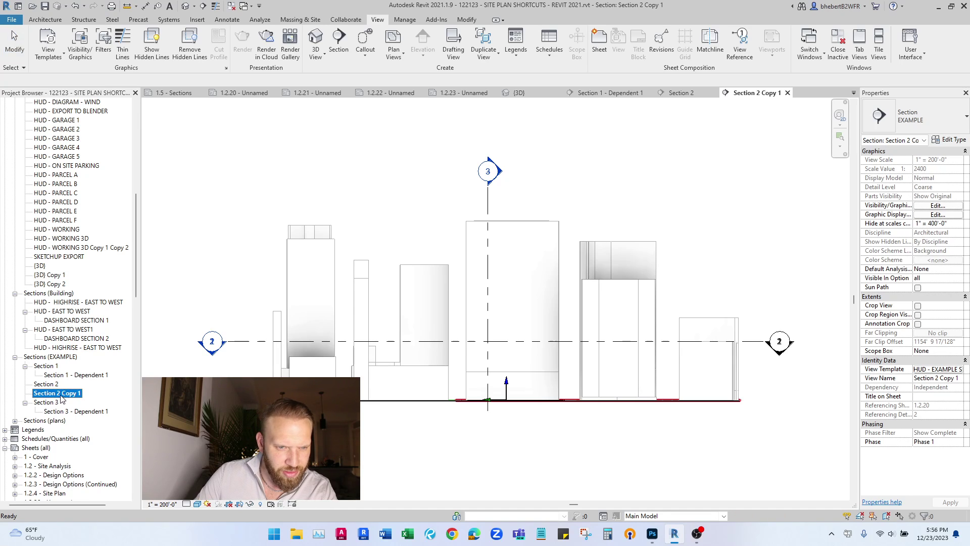
pyautogui.click(122, 283)
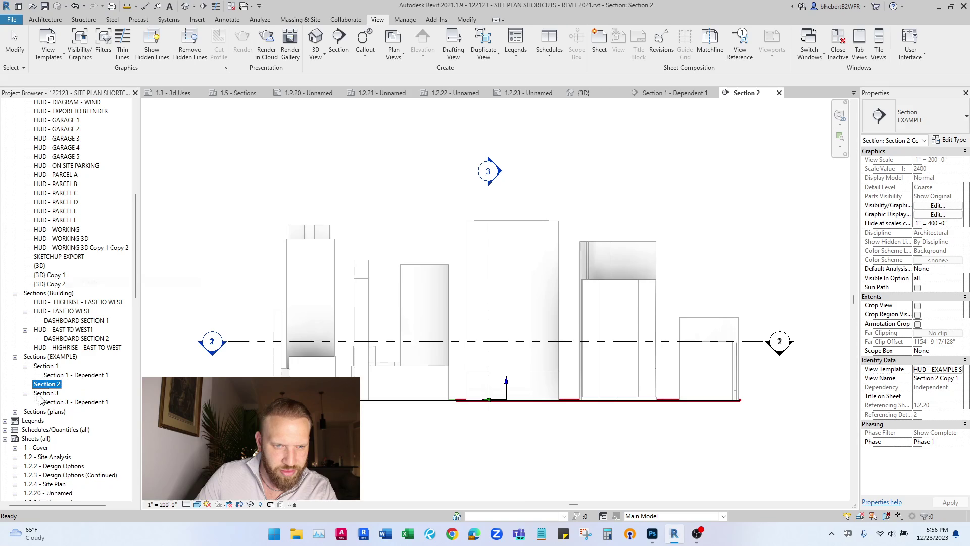
# Step: Duplicate Section 2 as a dependent view and turn off its Crop View and Crop Region Visible settings
pyautogui.rightClick(44, 384)
pyautogui.moveTo(150, 236)
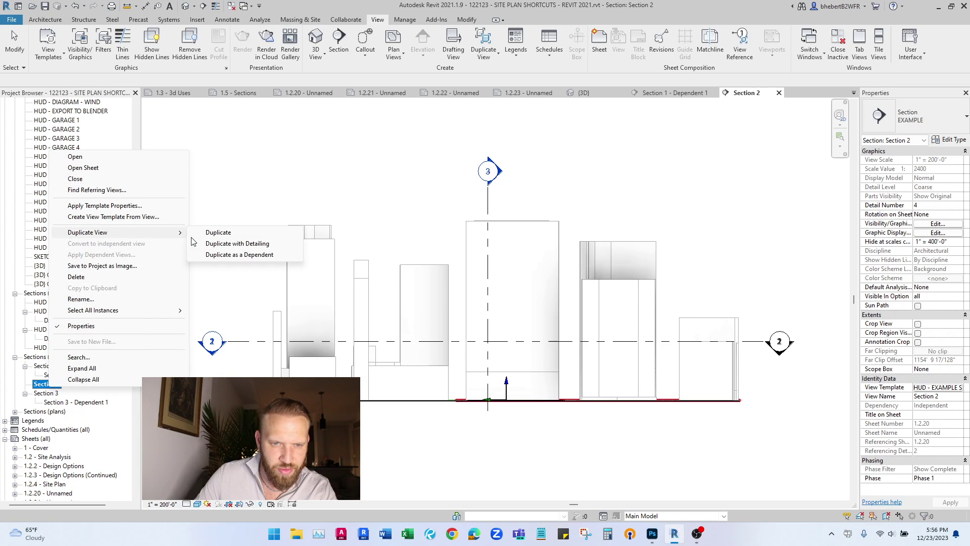
pyautogui.click(249, 254)
pyautogui.scroll(-2, 264, 283)
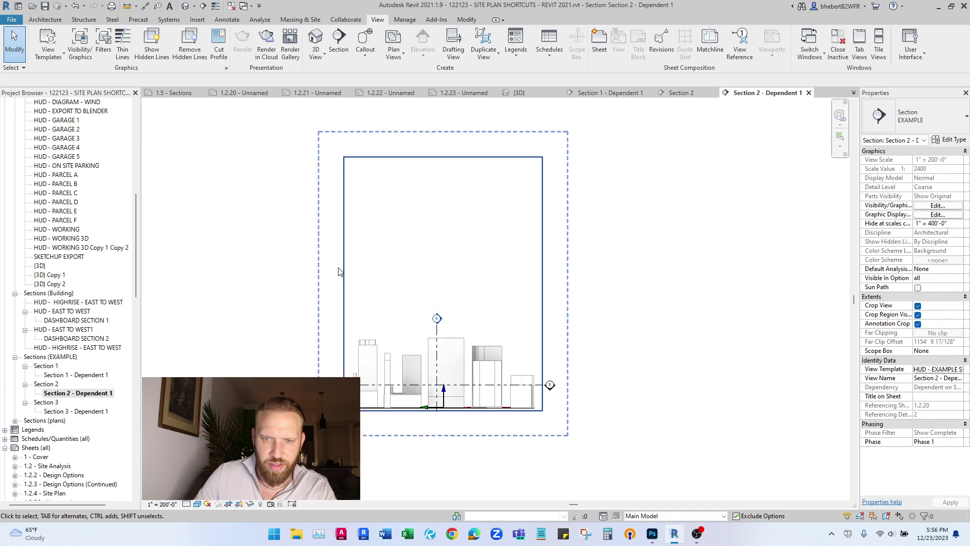
pyautogui.click(918, 306)
pyautogui.click(918, 314)
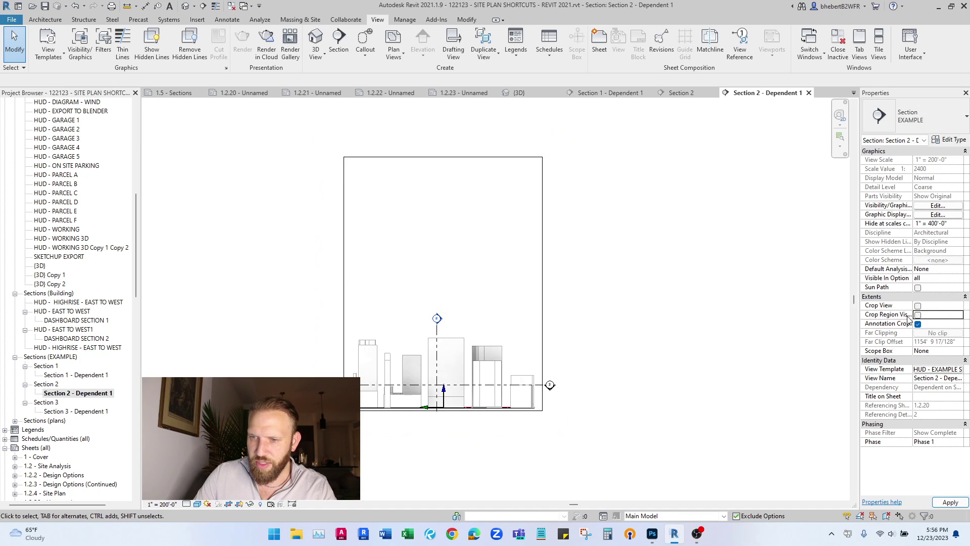
# Step: Close the open Section 2, Section 1 - Dependent 1, {3D} and Section 2 - Dependent 1 views, keeping only the sheets open
pyautogui.click(681, 93)
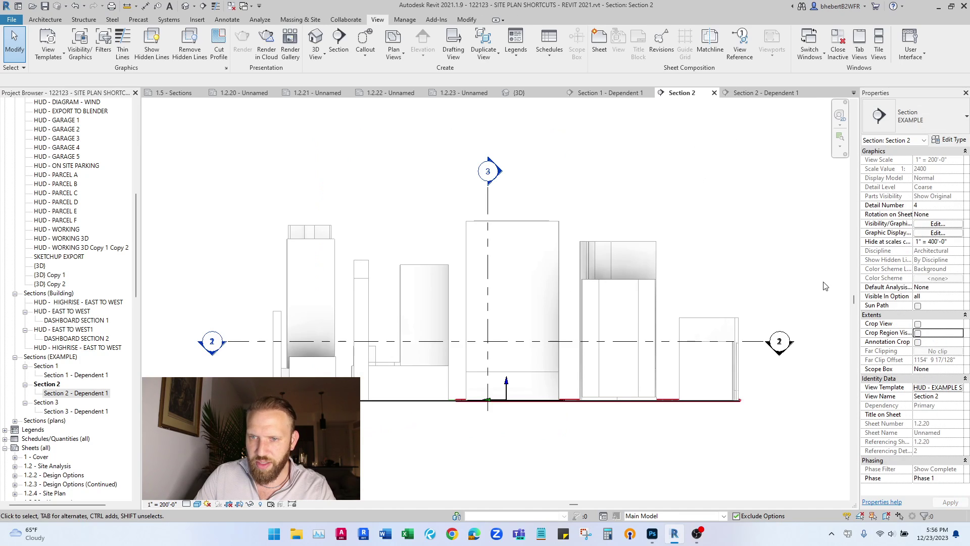
pyautogui.scroll(-2, 626, 295)
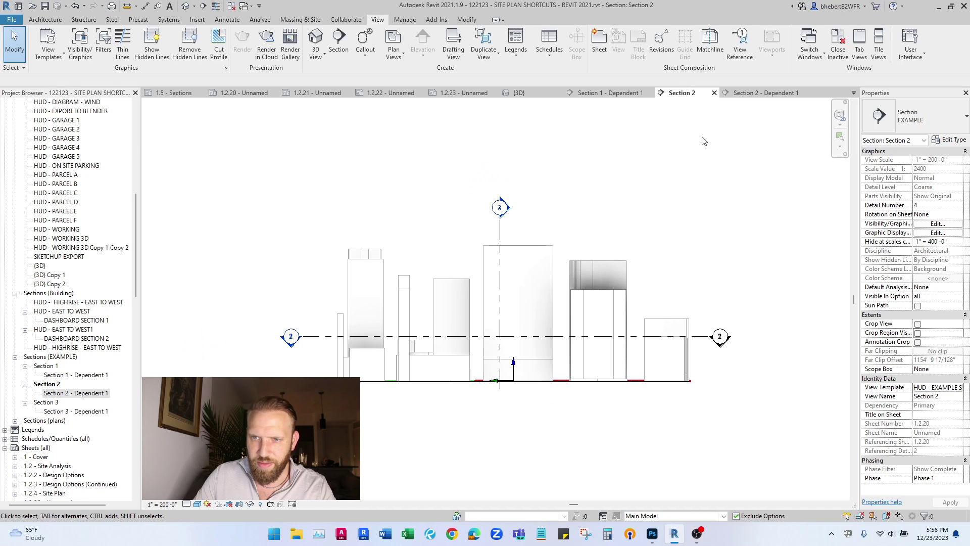
pyautogui.click(714, 93)
pyautogui.click(714, 93)
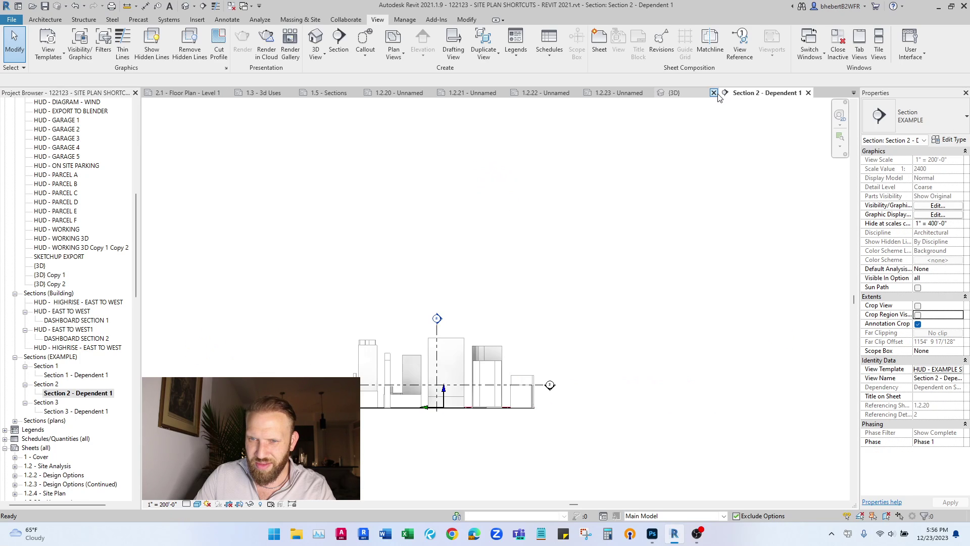
pyautogui.click(714, 93)
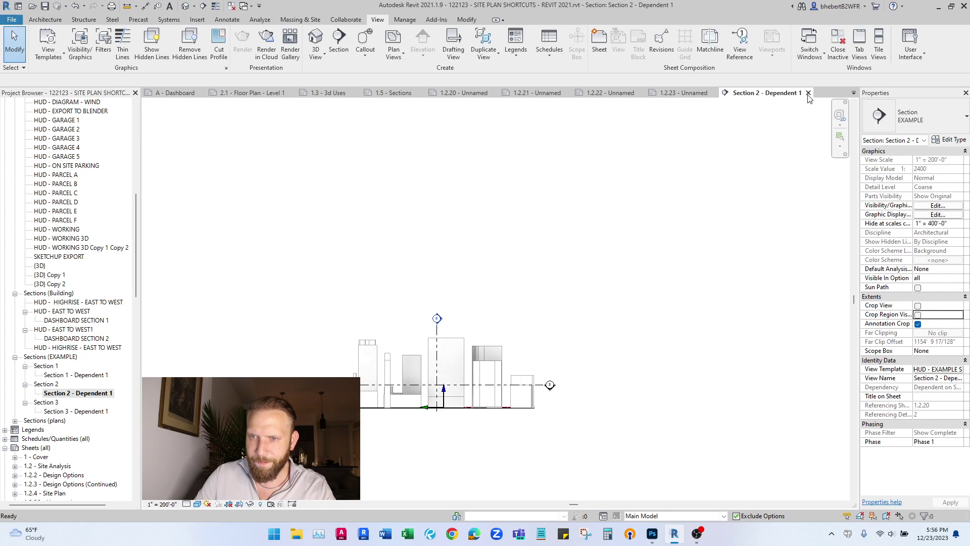
pyautogui.click(809, 93)
# Step: Place the Section 1 - Dependent 1 view on the upper left part of sheet 1.2.23
pyautogui.click(612, 93)
pyautogui.click(685, 93)
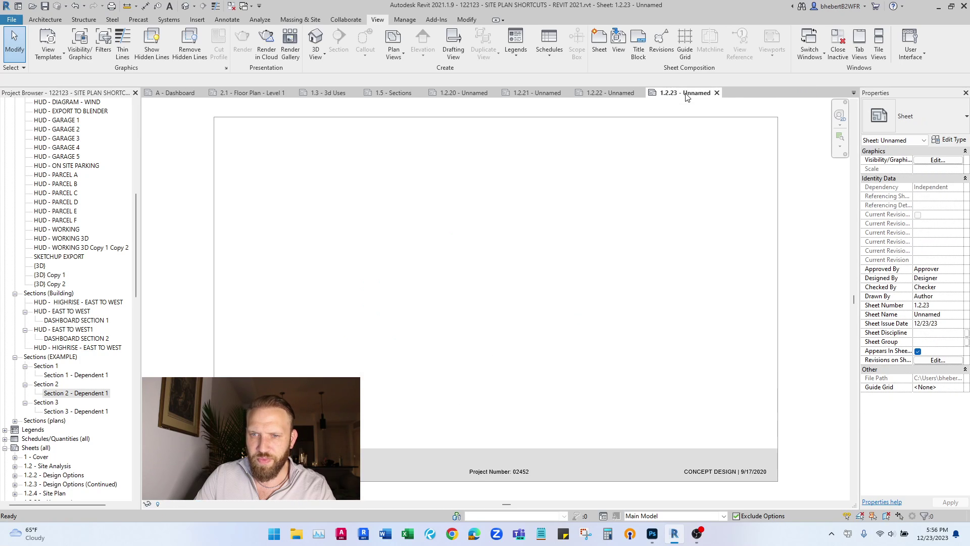
pyautogui.moveTo(75, 375); pyautogui.dragTo(369, 219)
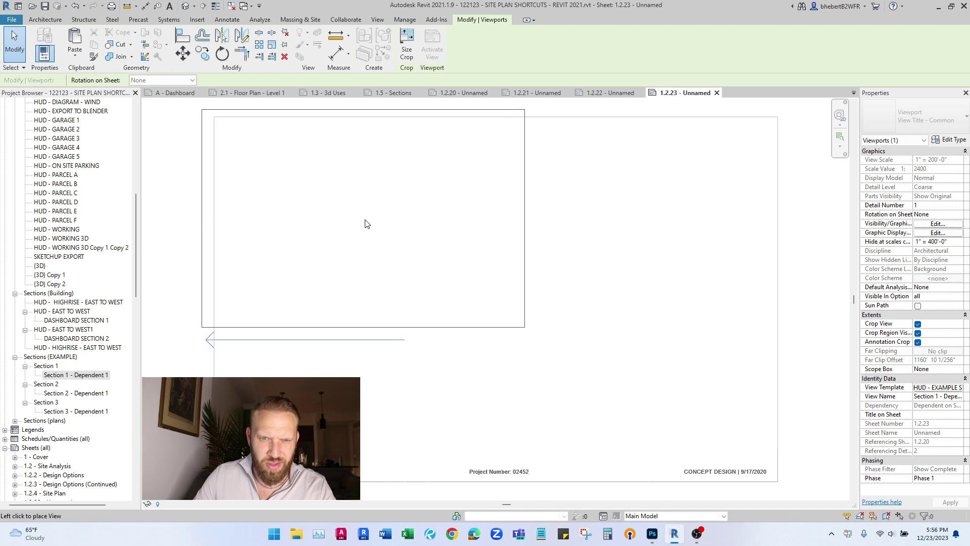
pyautogui.click(384, 197)
pyautogui.scroll(-2, 384, 194)
pyautogui.press('Escape')
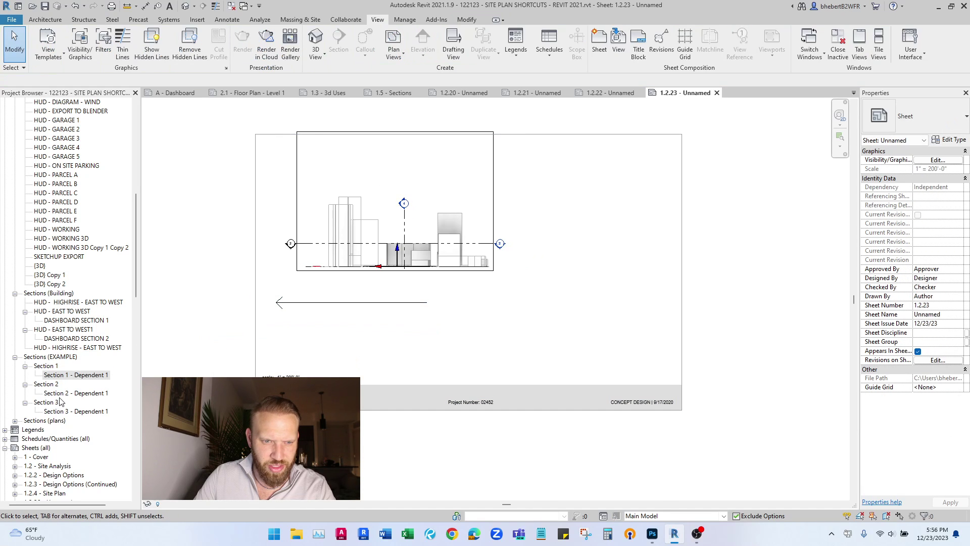
# Step: Place the Section 2 - Dependent 1 view below the first section on sheet 1.2.23
pyautogui.click(75, 393)
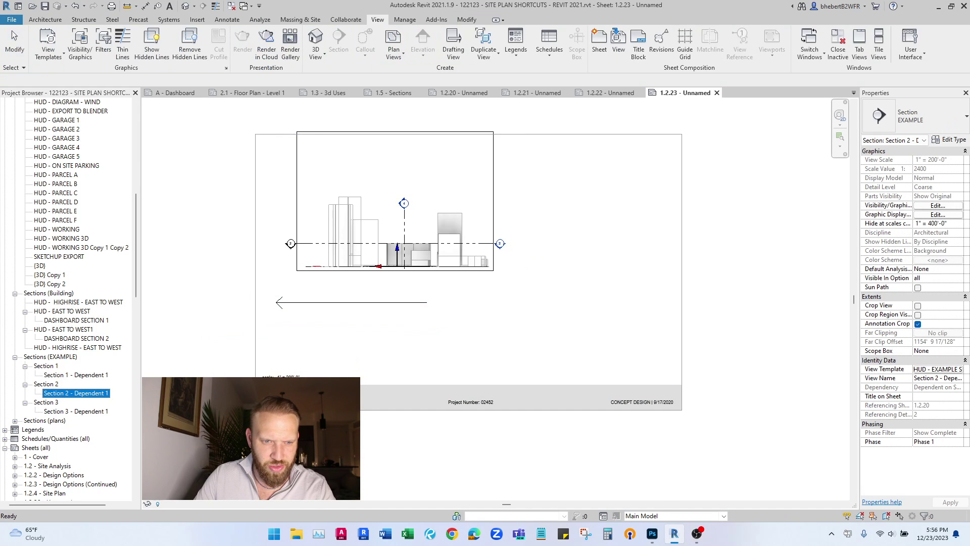
pyautogui.click(399, 348)
pyautogui.press('Escape')
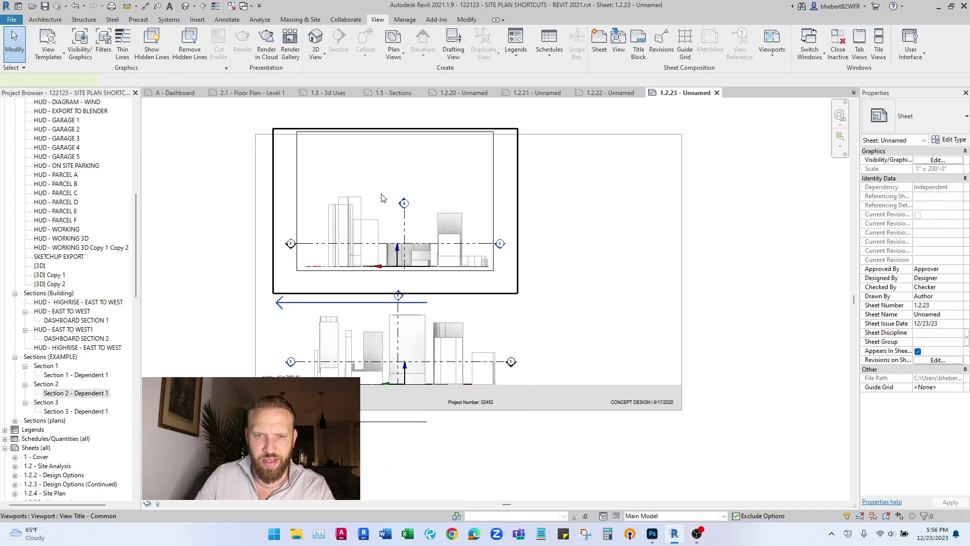
# Step: Move both section viewports up and slightly left on sheet 1.2.23, keeping them stacked
pyautogui.moveTo(382, 195); pyautogui.dragTo(369, 161)
pyautogui.click(246, 249)
pyautogui.moveTo(417, 324); pyautogui.dragTo(404, 293)
pyautogui.click(618, 289)
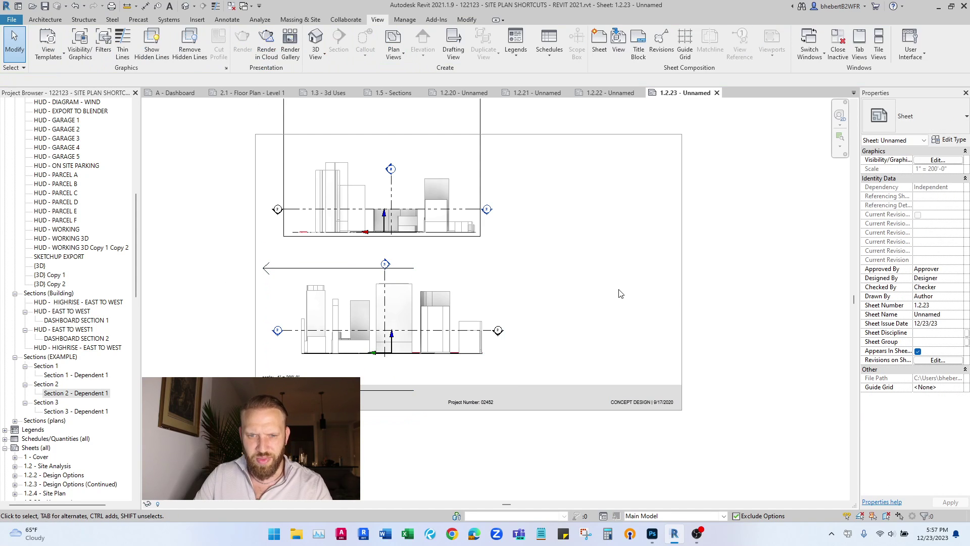
# Step: Nudge the lower section viewport and the upper section viewport slightly down by equal amounts
pyautogui.click(477, 328)
pyautogui.press('Down')
pyautogui.press('Down')
pyautogui.click(551, 269)
pyautogui.click(506, 198)
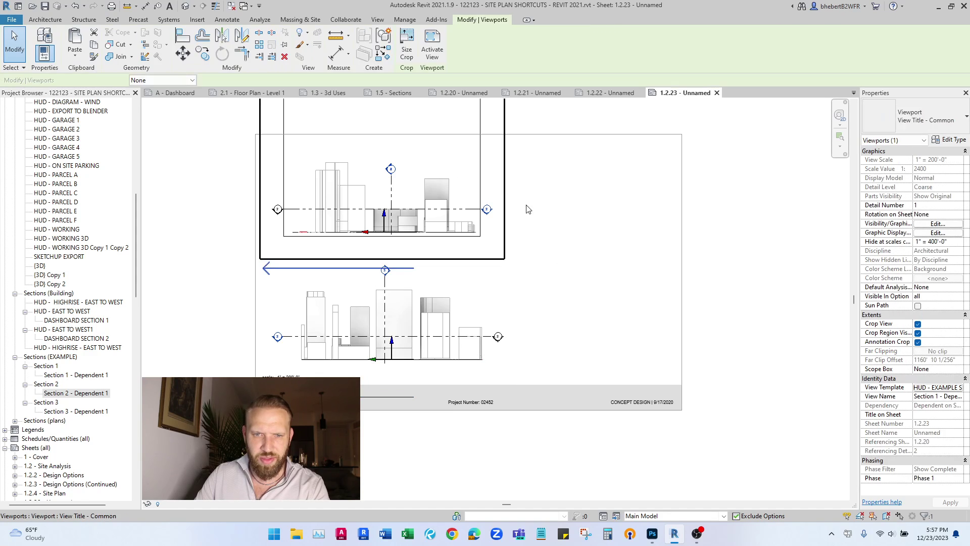
pyautogui.press('Down')
pyautogui.press('Down')
pyautogui.click(590, 226)
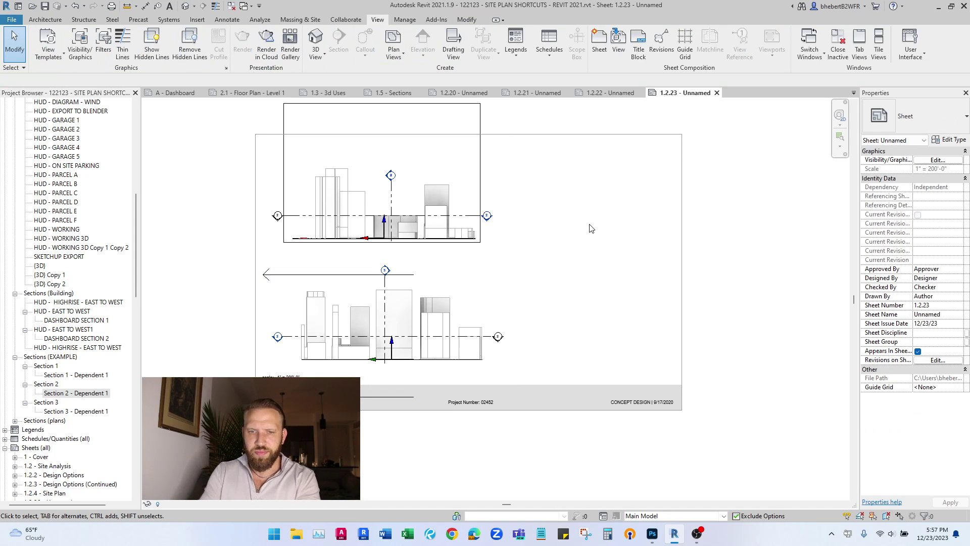
# Step: Turn off Crop Region Visible for the Section 1 - Dependent 1 viewport and fit the whole sheet in view
pyautogui.click(520, 192)
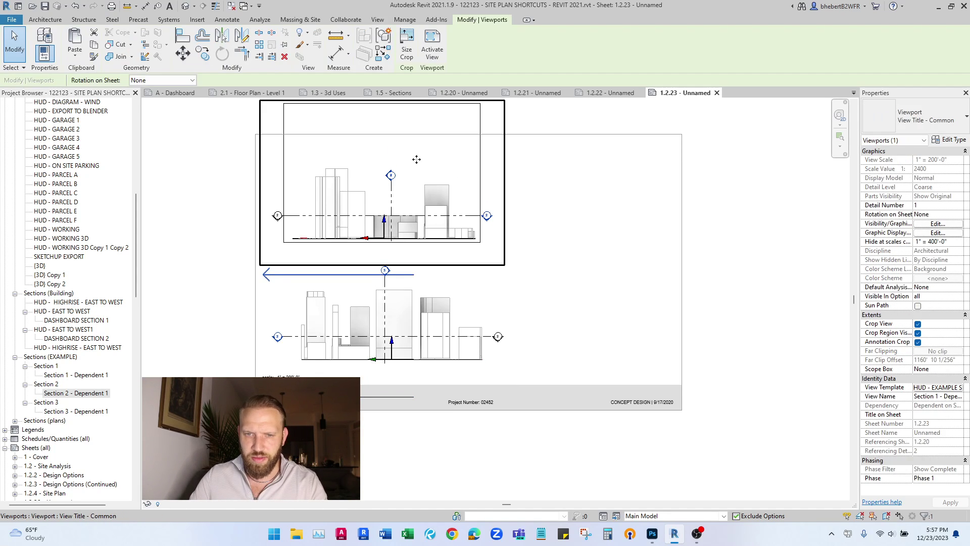
pyautogui.click(917, 333)
pyautogui.click(639, 268)
pyautogui.scroll(-1, 576, 246)
pyautogui.moveTo(577, 247); pyautogui.dragTo(576, 262, button='middle')
pyautogui.scroll(1, 559, 251)
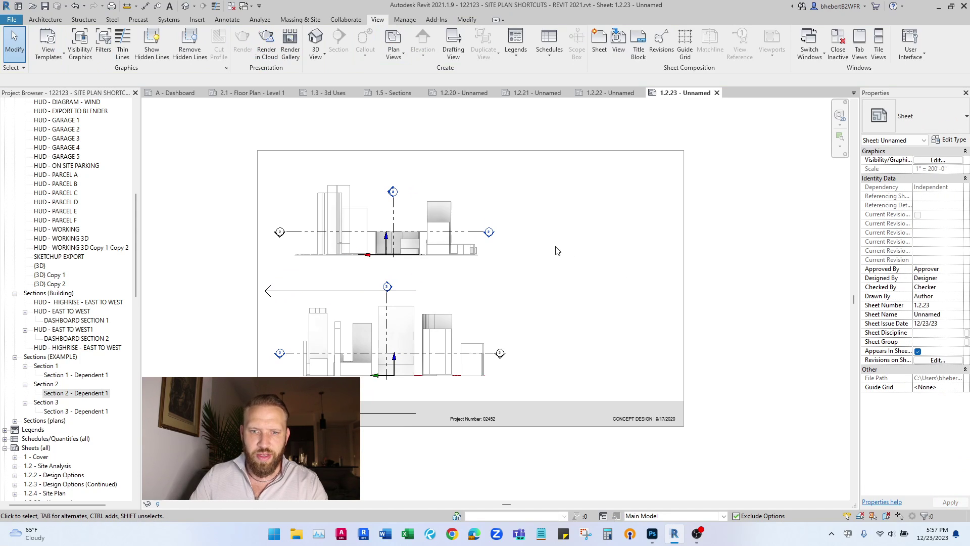
pyautogui.press('z')
pyautogui.press('f')
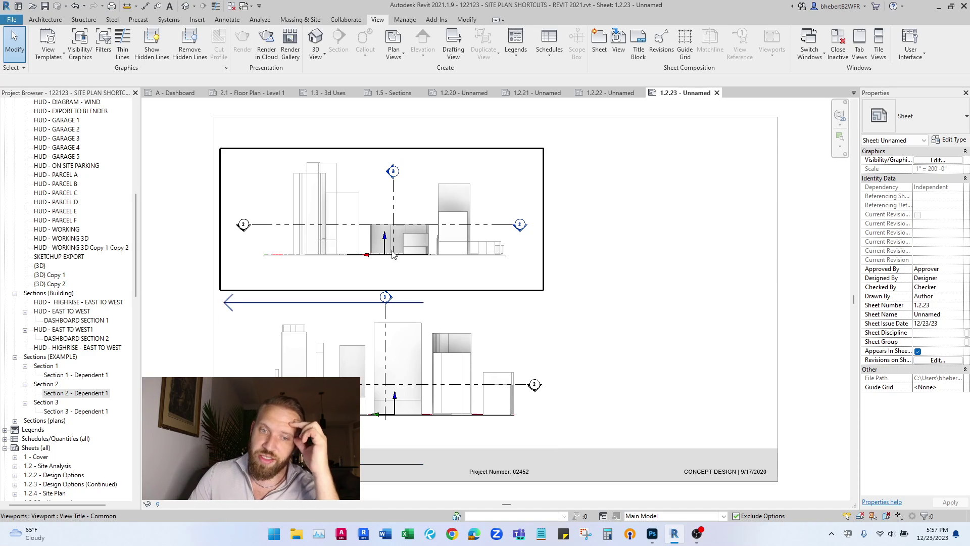
# Step: Return to sheet 1.2.20, activate its 3D viewport and assign it the HUD - EXAMPLE 3D view template
pyautogui.click(610, 97)
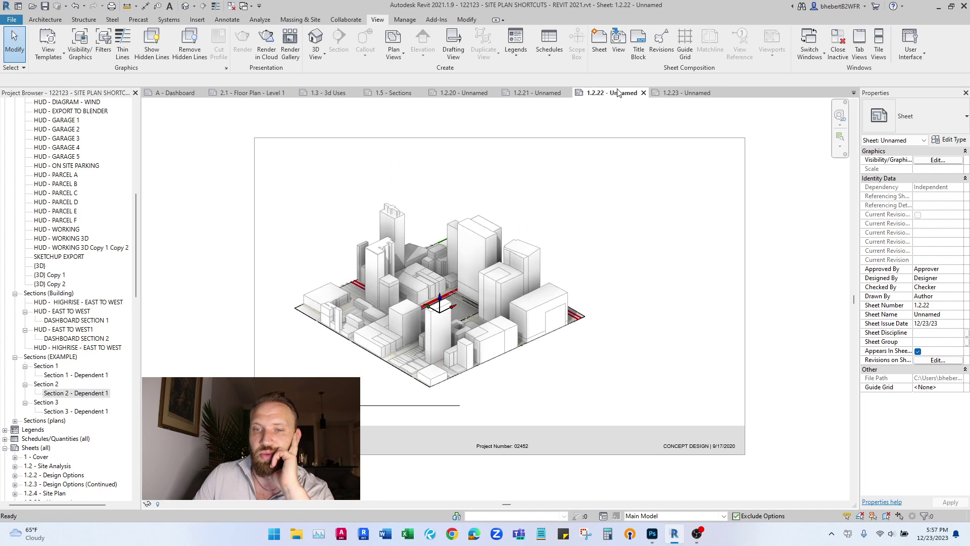
pyautogui.click(525, 96)
pyautogui.click(471, 94)
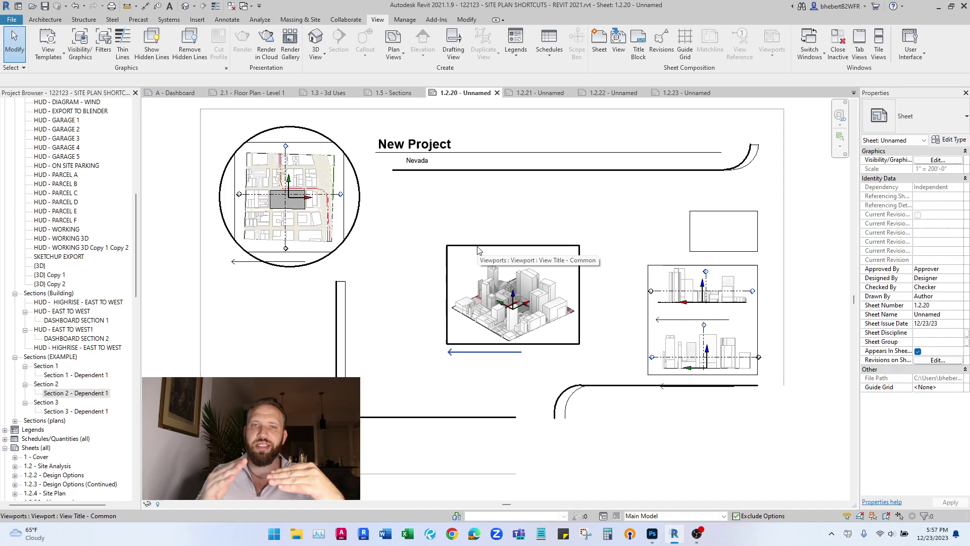
pyautogui.scroll(5, 448, 356)
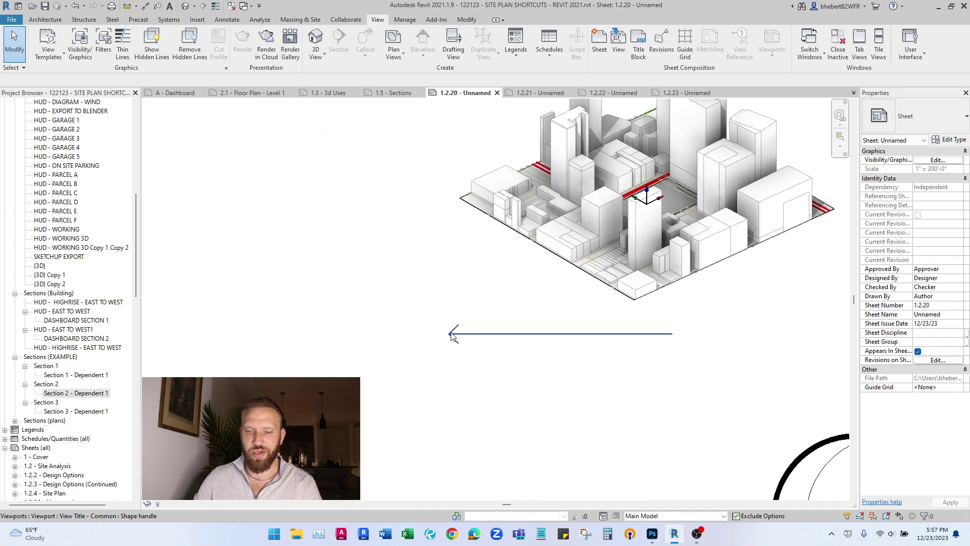
pyautogui.scroll(-4, 449, 335)
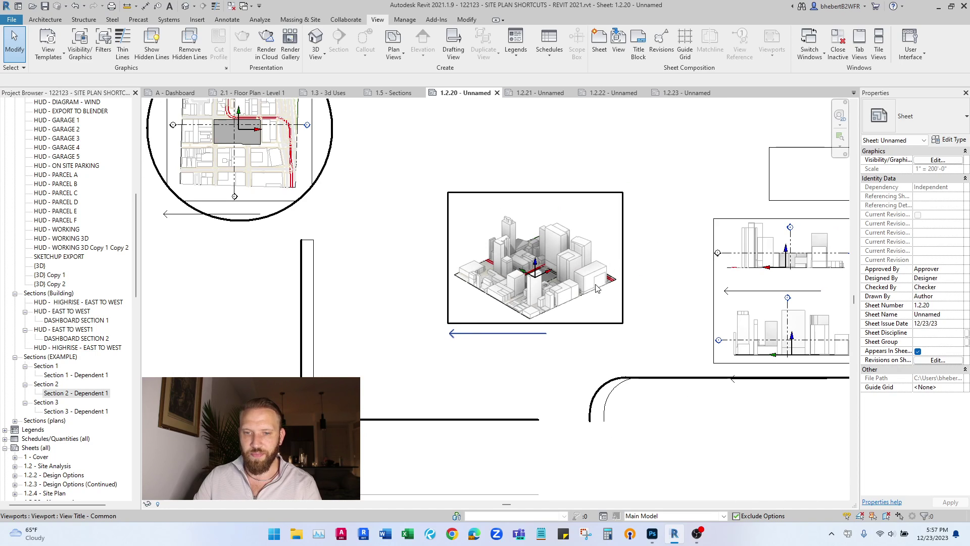
pyautogui.doubleClick(589, 230)
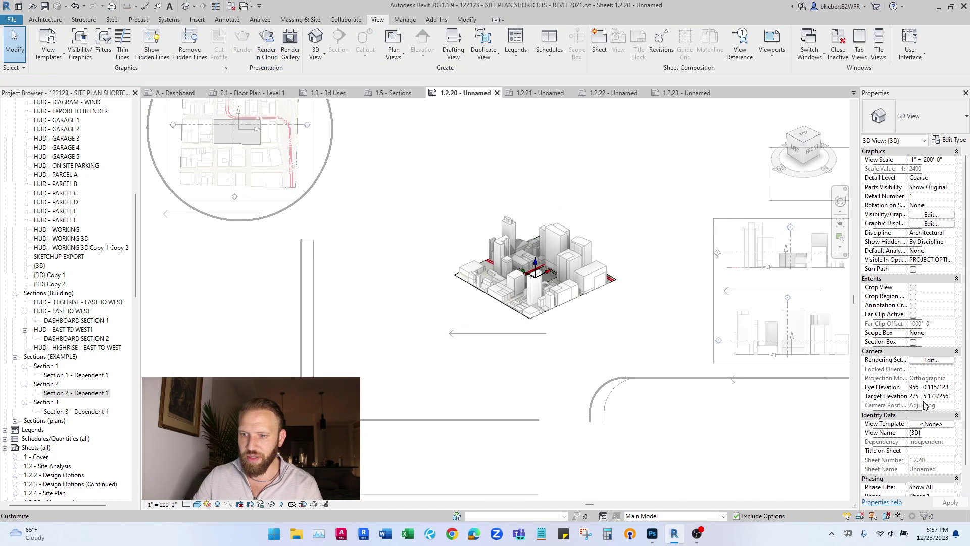
pyautogui.click(934, 423)
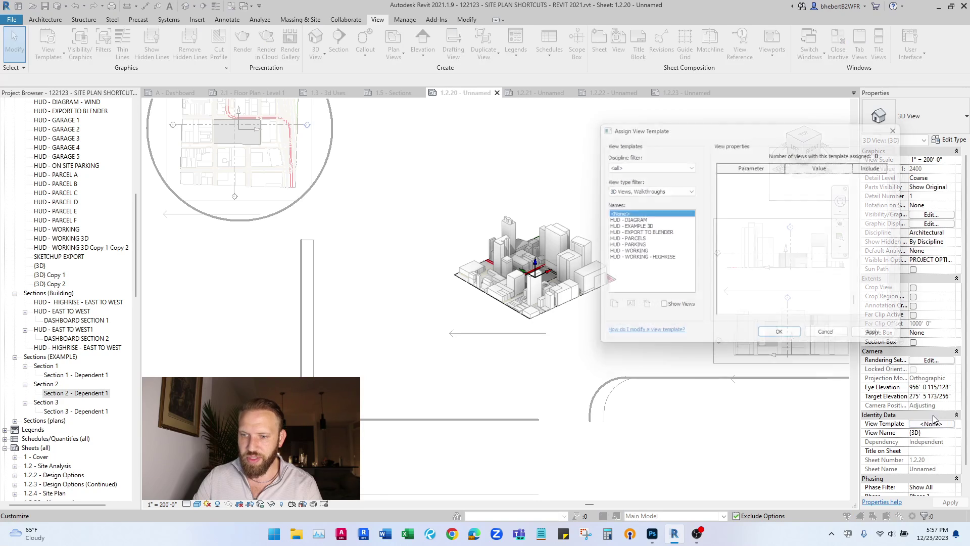
pyautogui.click(641, 227)
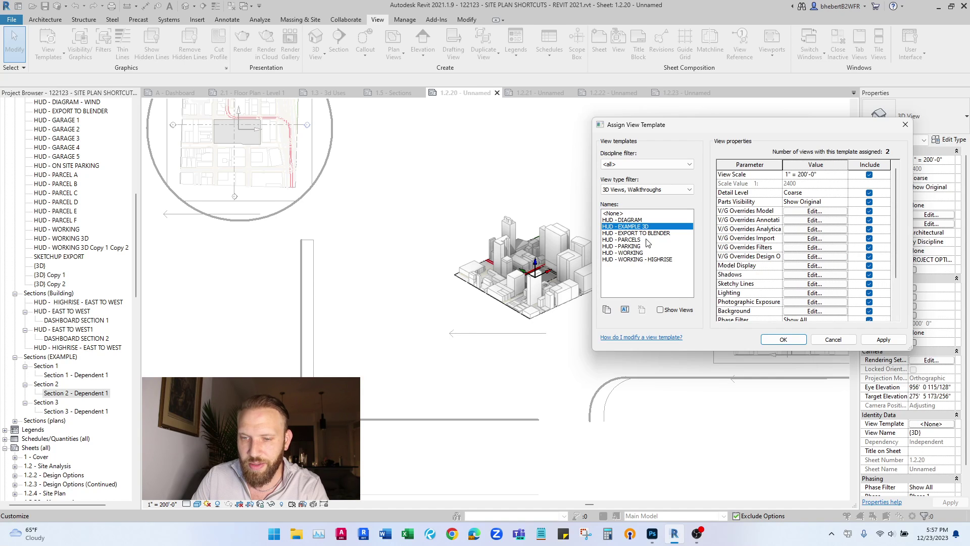
pyautogui.click(780, 339)
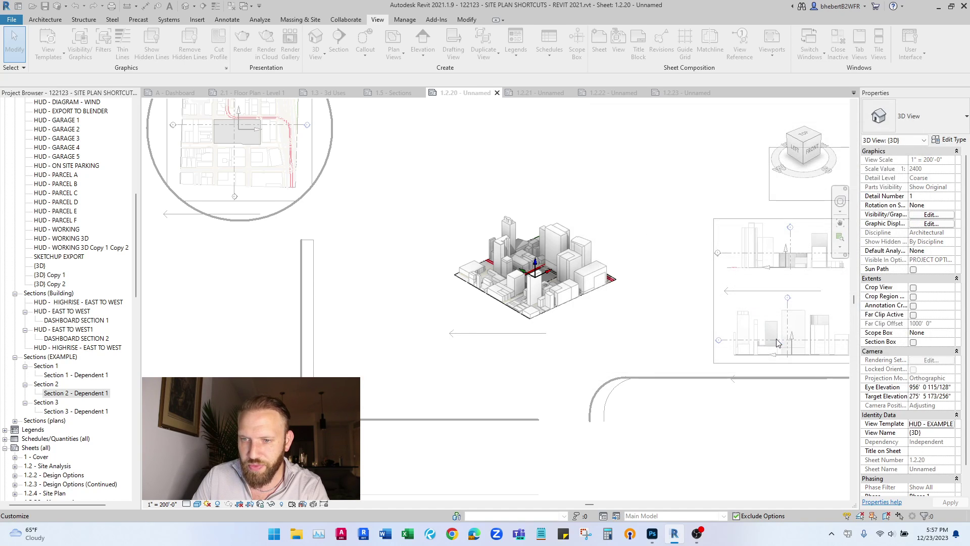
# Step: Try applying a view scale of 1" = 80'-0" in the HUD - EXAMPLE 3D view template
pyautogui.click(919, 423)
pyautogui.moveTo(821, 130); pyautogui.dragTo(270, 80)
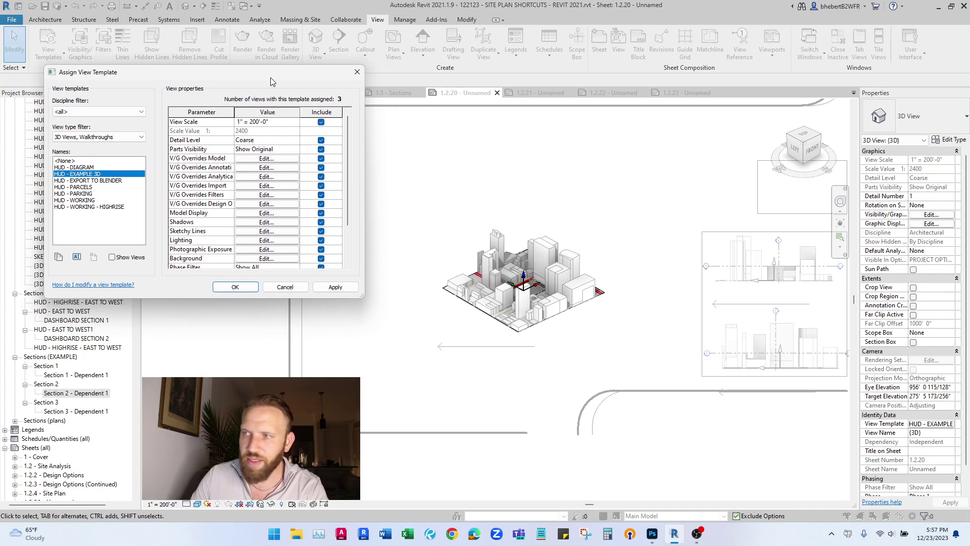
pyautogui.click(291, 124)
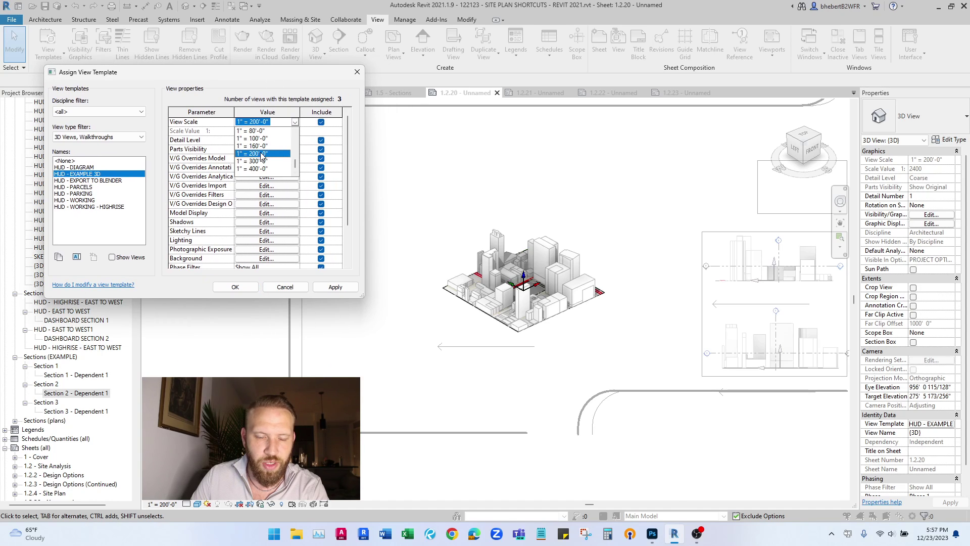
pyautogui.click(260, 131)
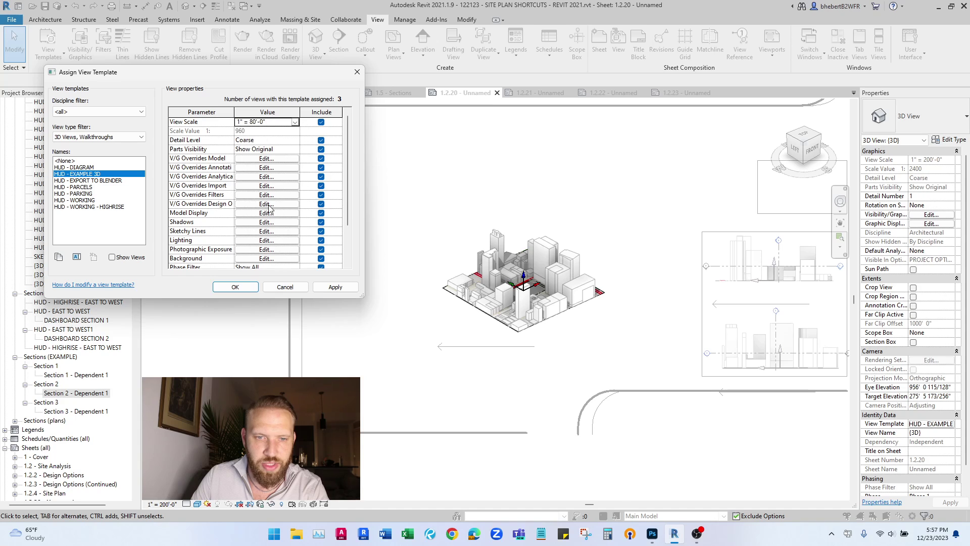
pyautogui.click(333, 287)
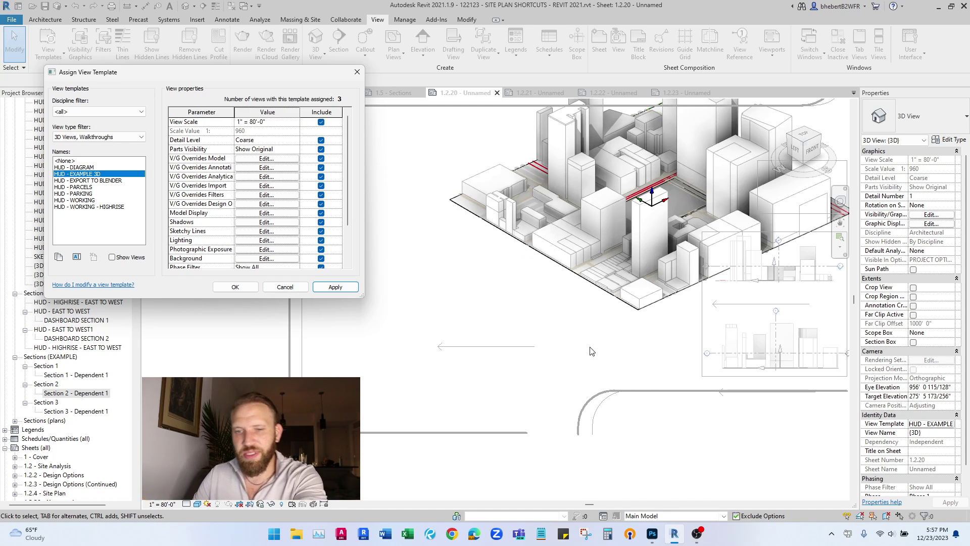
pyautogui.click(293, 290)
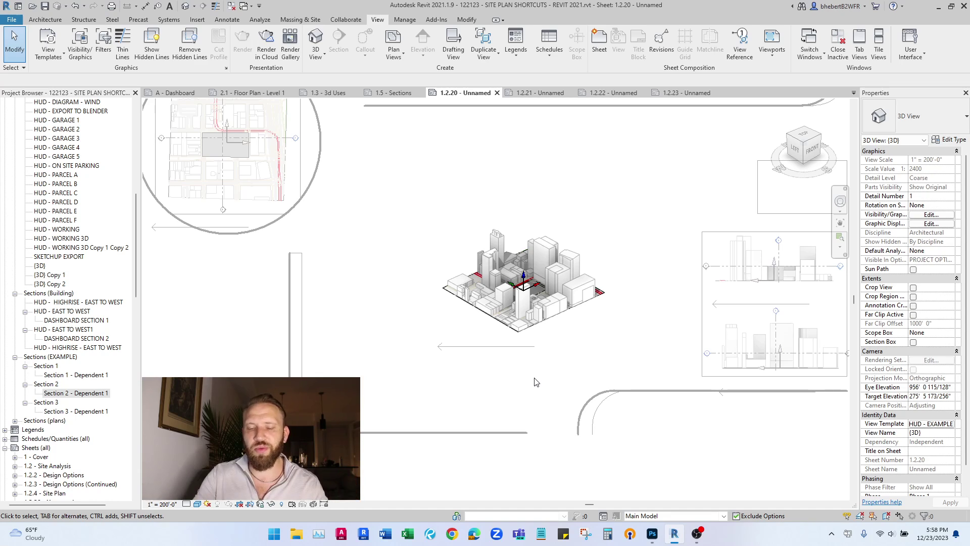
# Step: Reapply the 1" = 80'-0" view scale in the HUD - EXAMPLE 3D view template
pyautogui.click(84, 7)
pyautogui.click(498, 180)
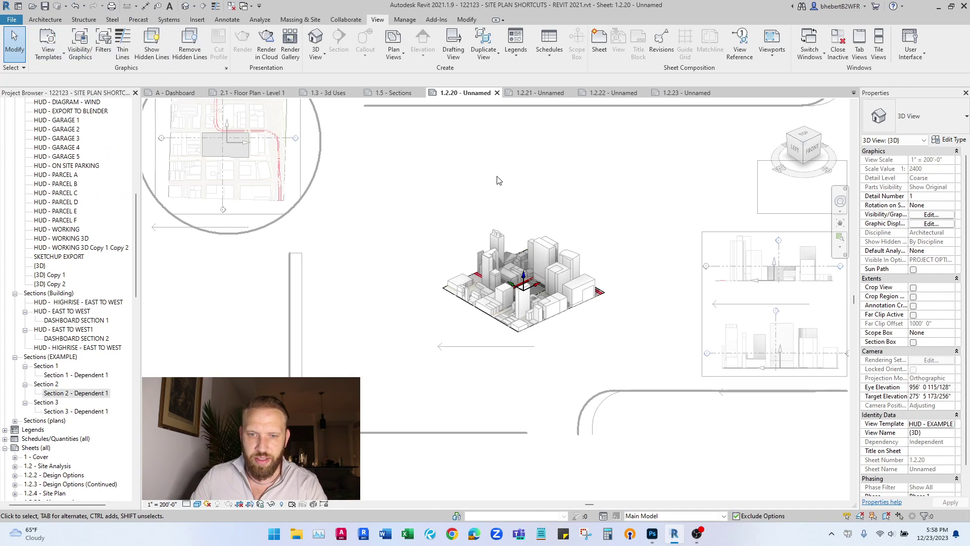
pyautogui.click(932, 425)
pyautogui.click(295, 122)
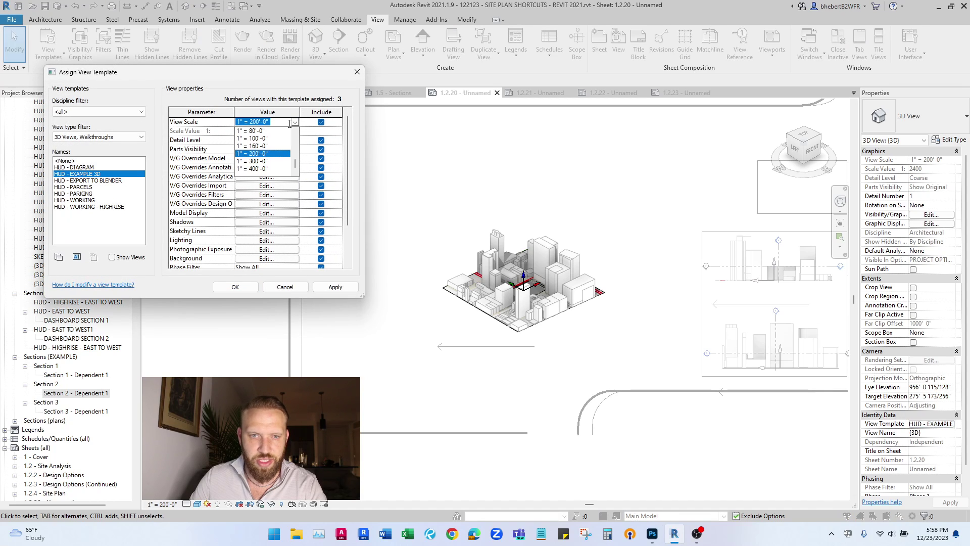
pyautogui.click(264, 136)
pyautogui.click(242, 287)
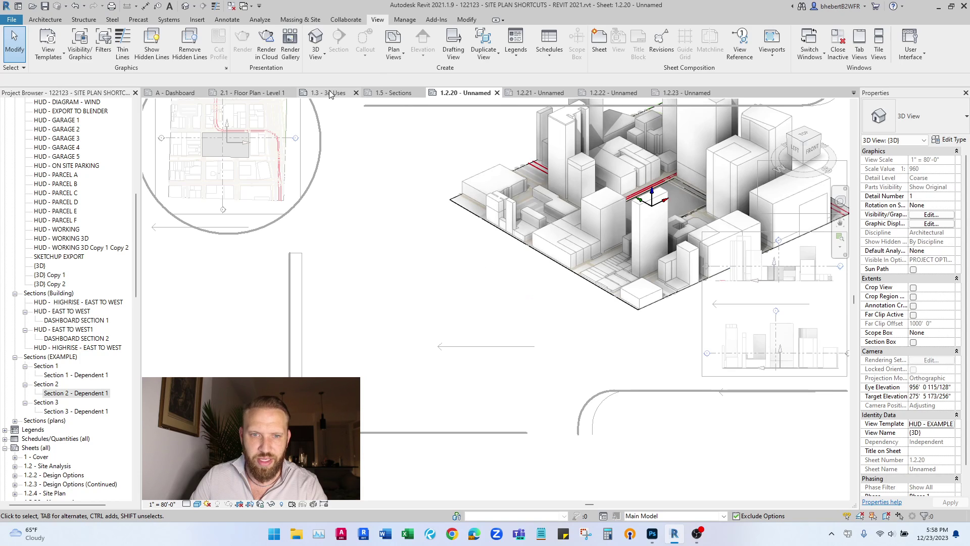
# Step: Check how the rescaled 3D view sits on sheet 1.2.22, and undo the last view scale change
pyautogui.click(378, 94)
pyautogui.click(549, 94)
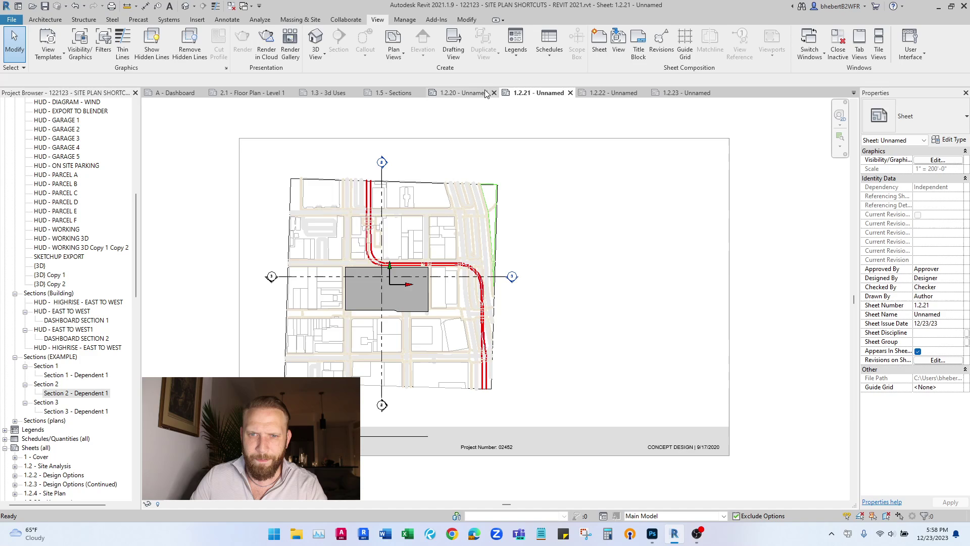
pyautogui.click(461, 93)
pyautogui.click(621, 93)
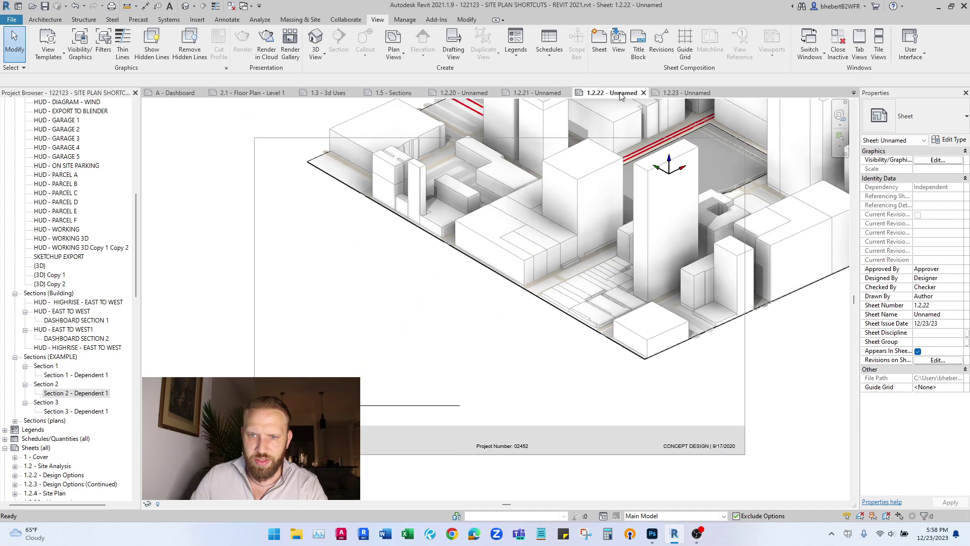
pyautogui.scroll(-4, 496, 216)
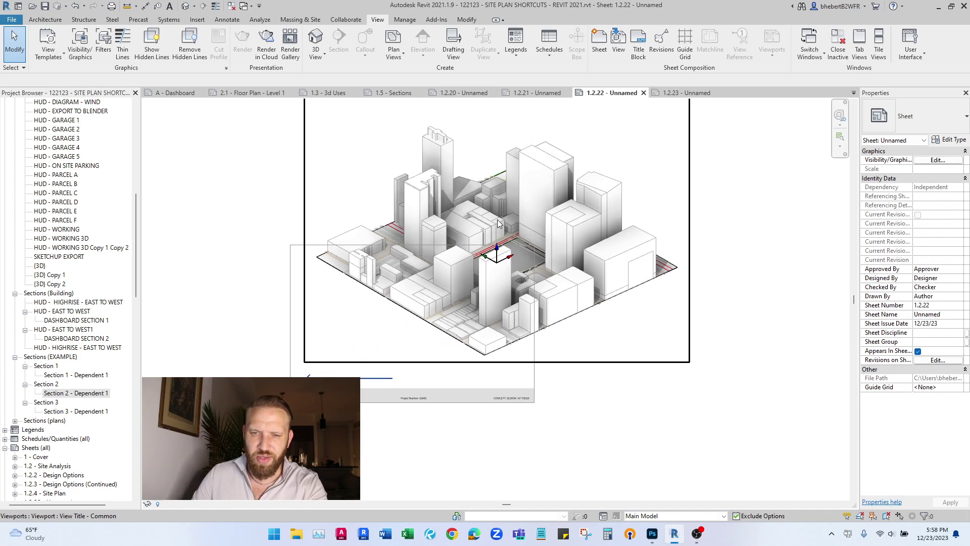
pyautogui.scroll(2, 412, 256)
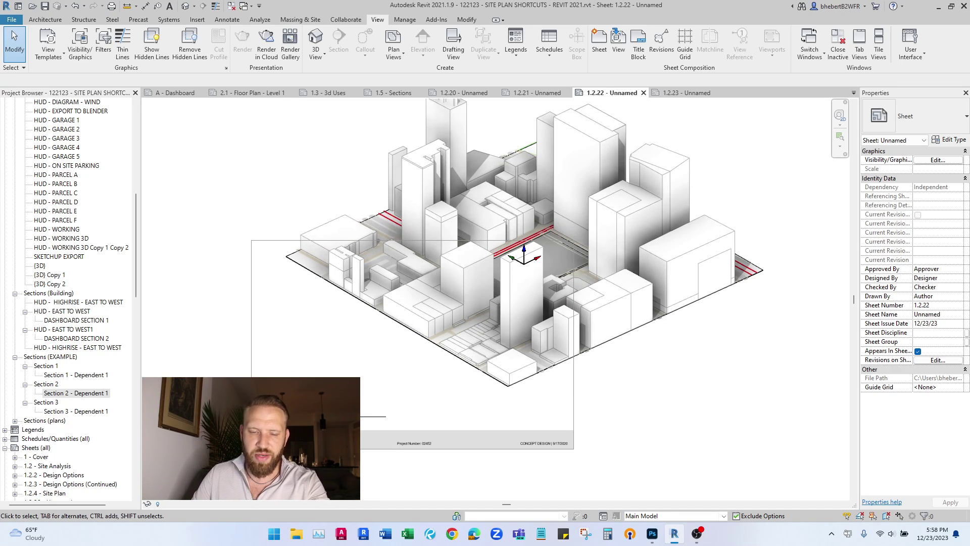
pyautogui.moveTo(313, 379); pyautogui.dragTo(368, 342, button='middle')
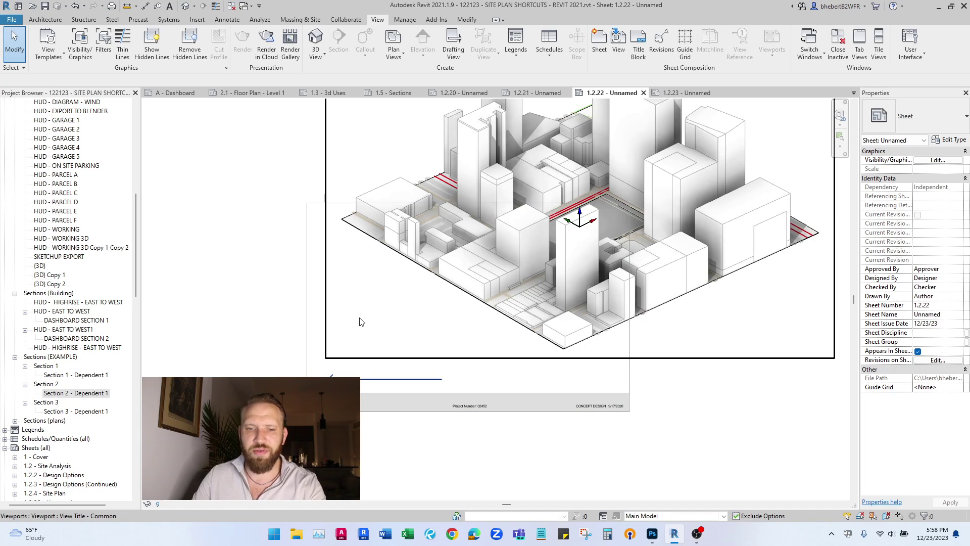
pyautogui.hotkey('ctrl', 'z')
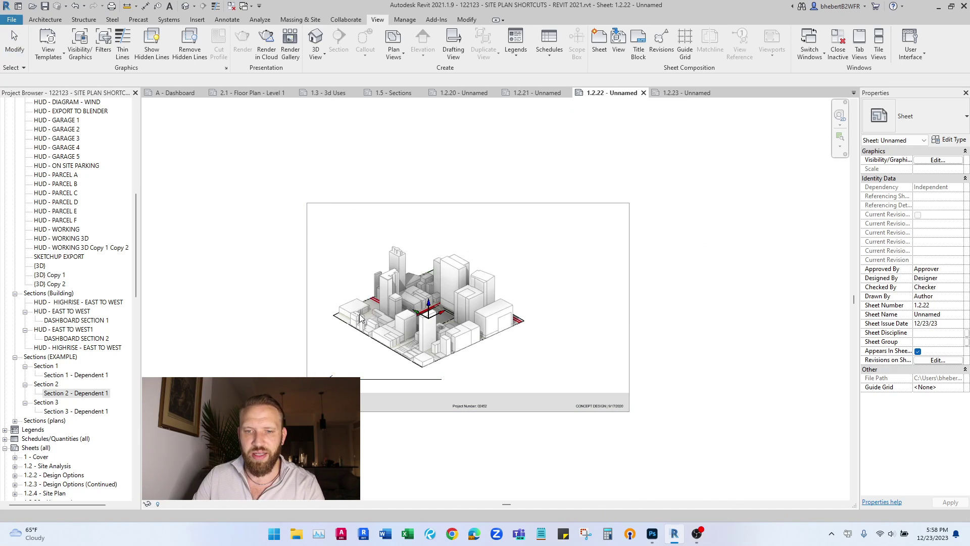
# Step: Look over sheet 1.2.21, return to sheet 1.2.20 and examine the arrow view title below the site plan viewport
pyautogui.click(545, 93)
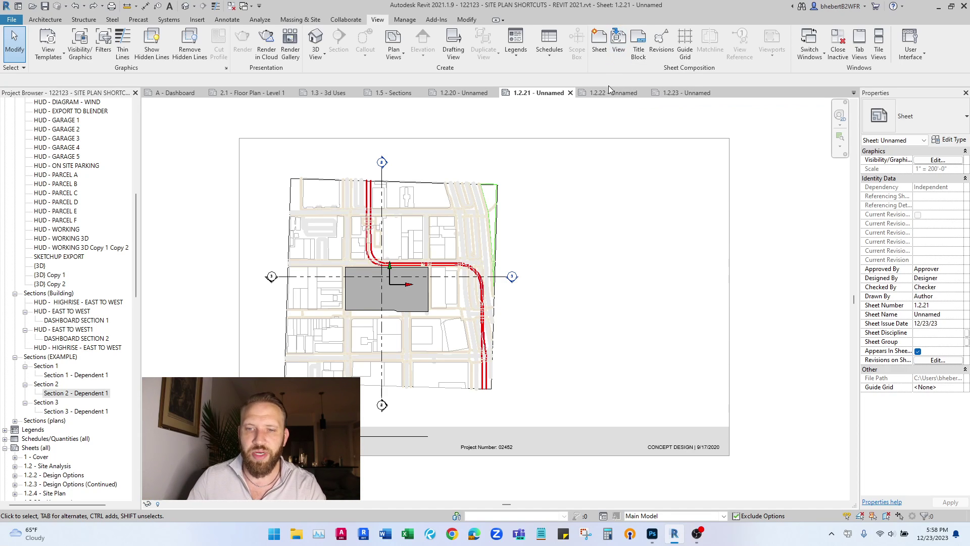
pyautogui.click(460, 93)
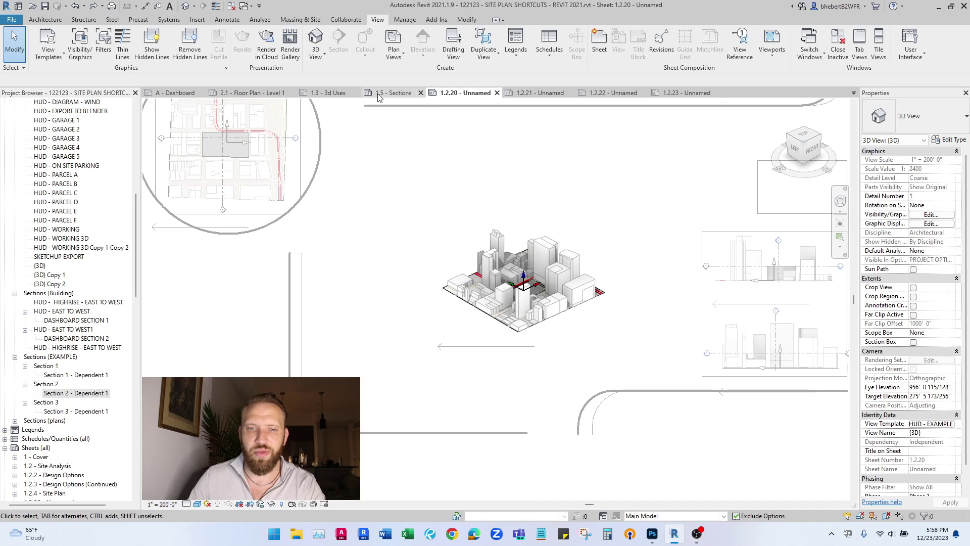
pyautogui.scroll(-2, 454, 282)
pyautogui.scroll(5, 263, 174)
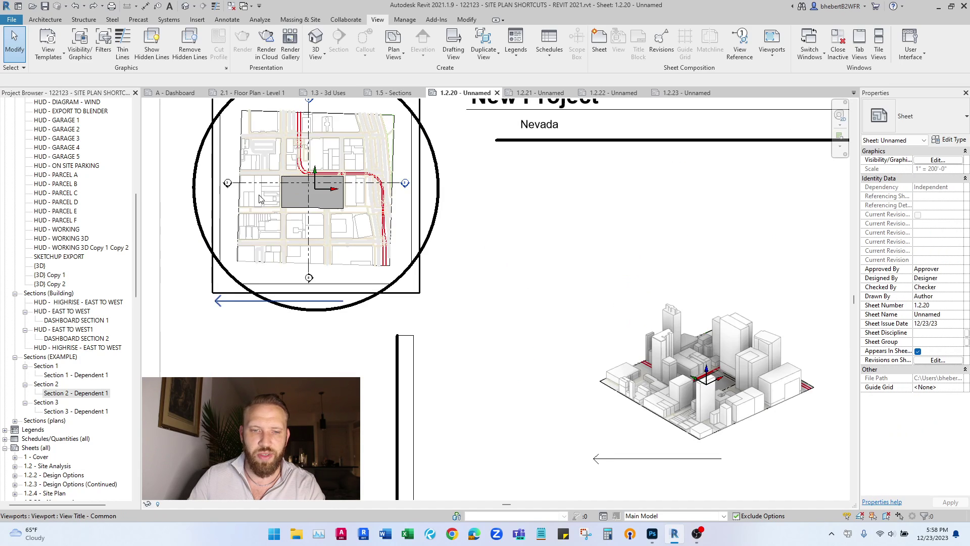
pyautogui.doubleClick(217, 329)
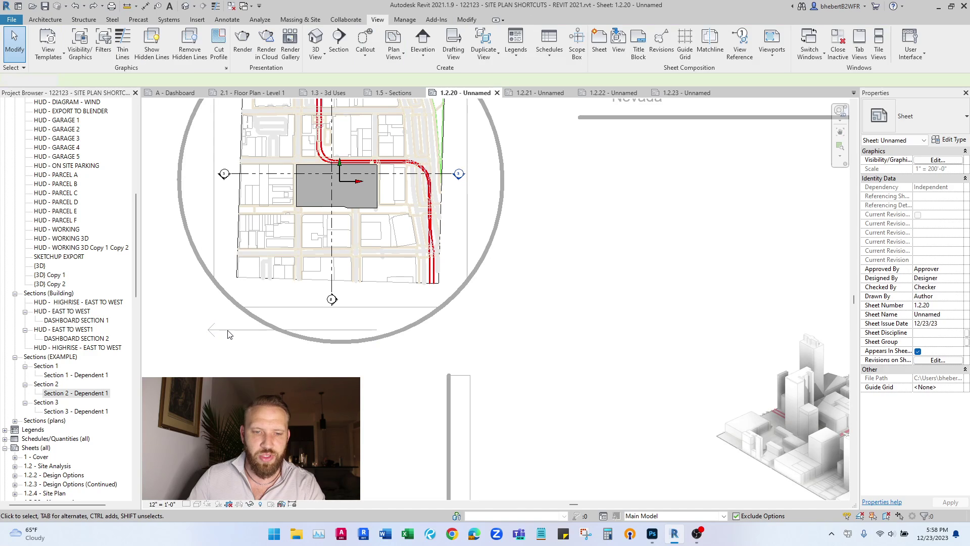
pyautogui.scroll(-1, 480, 285)
pyautogui.doubleClick(244, 325)
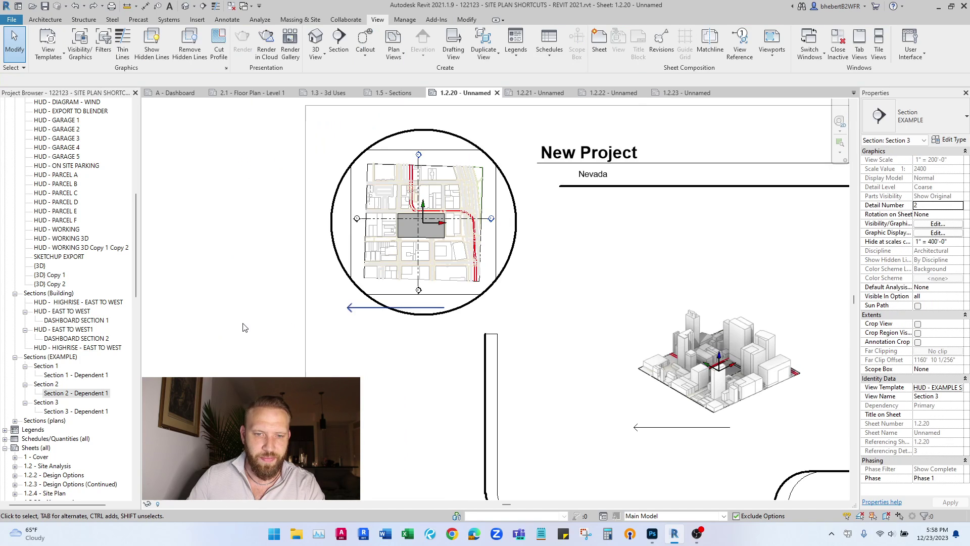
# Step: Locate the VIEWPORT TITLE - ARROW family among the Annotation Symbols and open it for editing
pyautogui.click(357, 310)
pyautogui.scroll(-1, 99, 373)
pyautogui.scroll(-4, 99, 372)
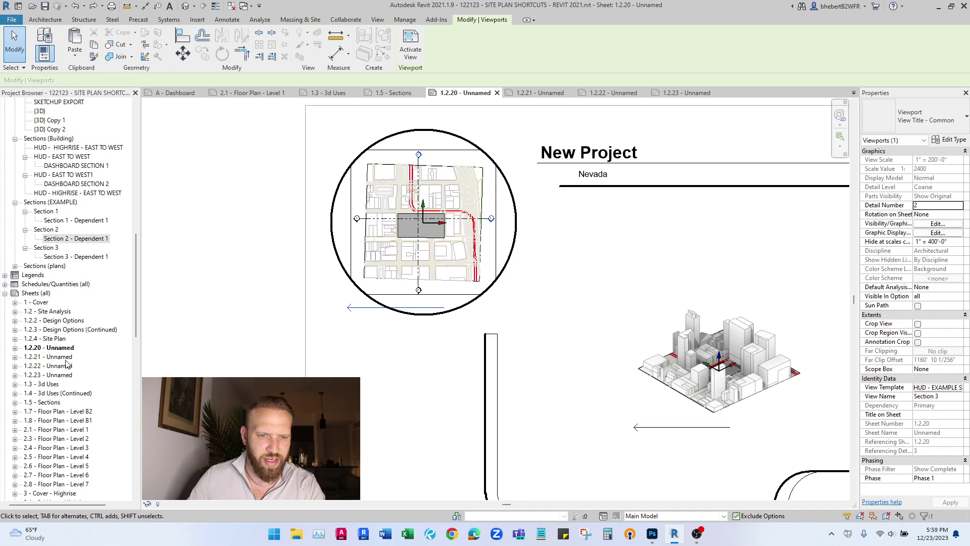
pyautogui.scroll(13, 45, 310)
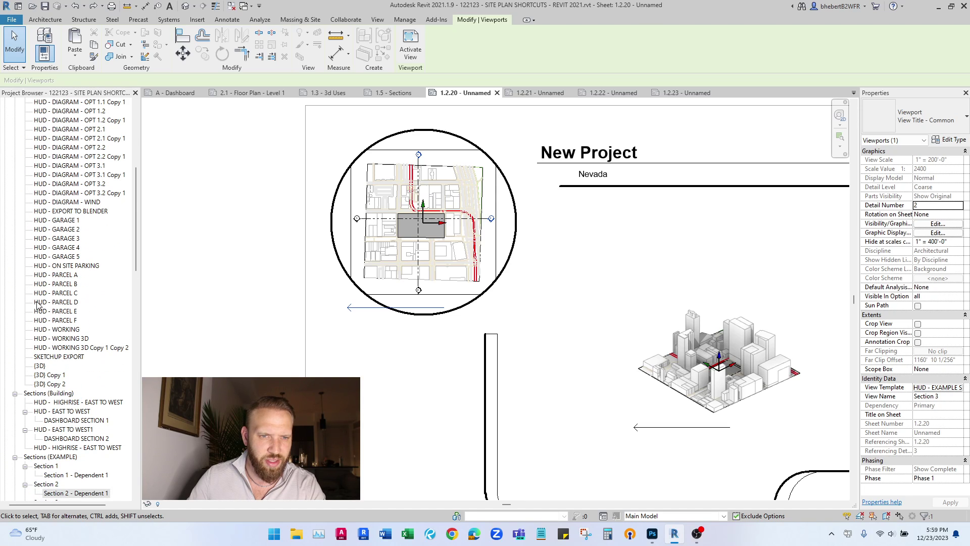
pyautogui.scroll(-12, 16, 446)
pyautogui.scroll(-10, 17, 446)
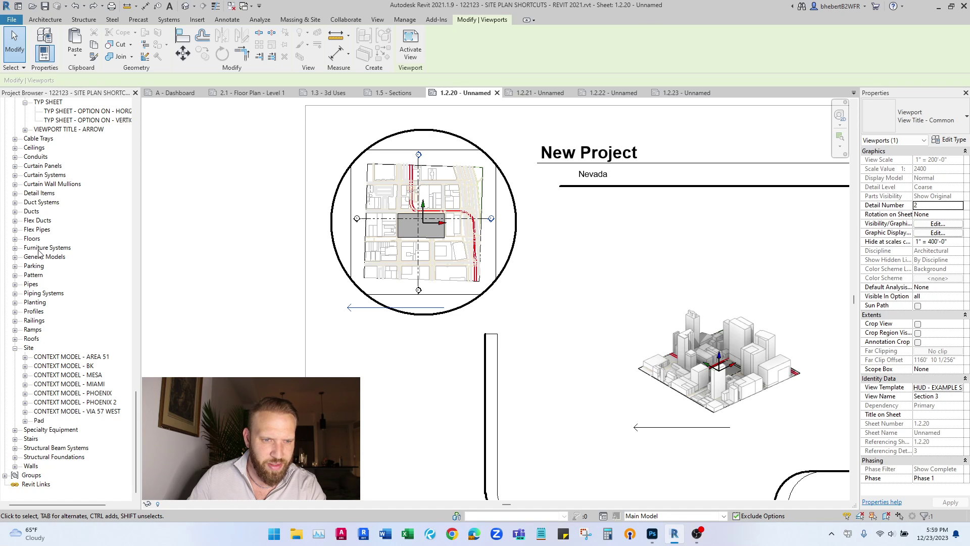
pyautogui.scroll(8, 40, 253)
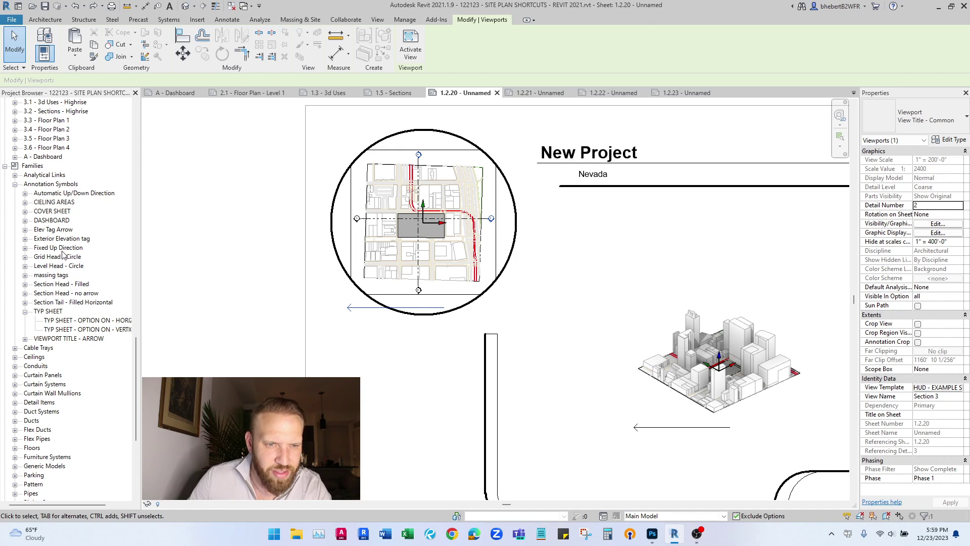
pyautogui.click(53, 221)
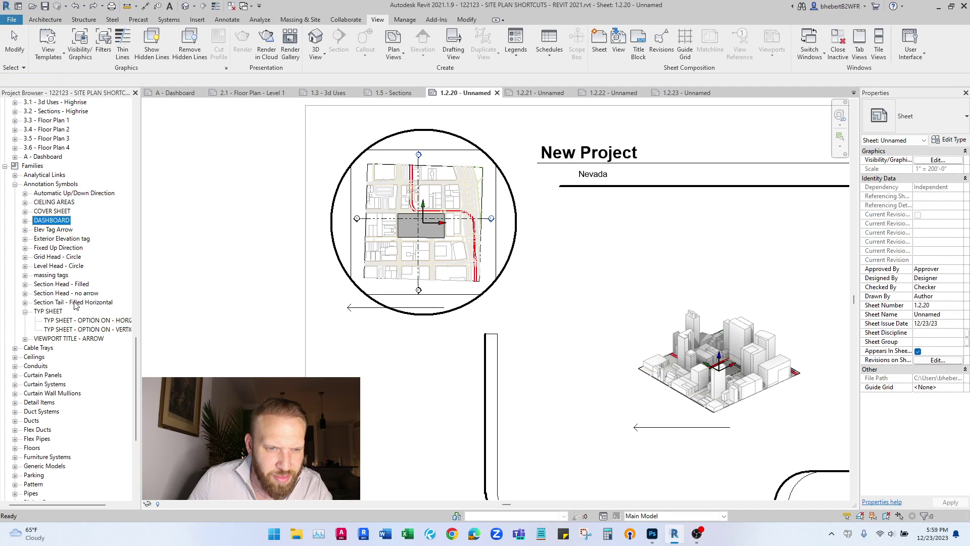
pyautogui.rightClick(53, 342)
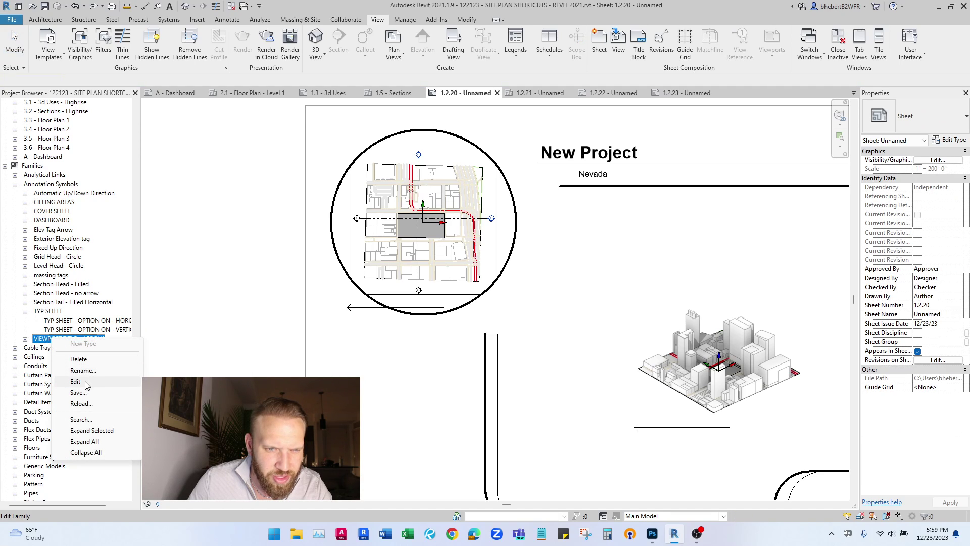
pyautogui.click(76, 359)
# Step: Examine the arrow linework and reference planes in the view title family, and close the family
pyautogui.scroll(5, 451, 267)
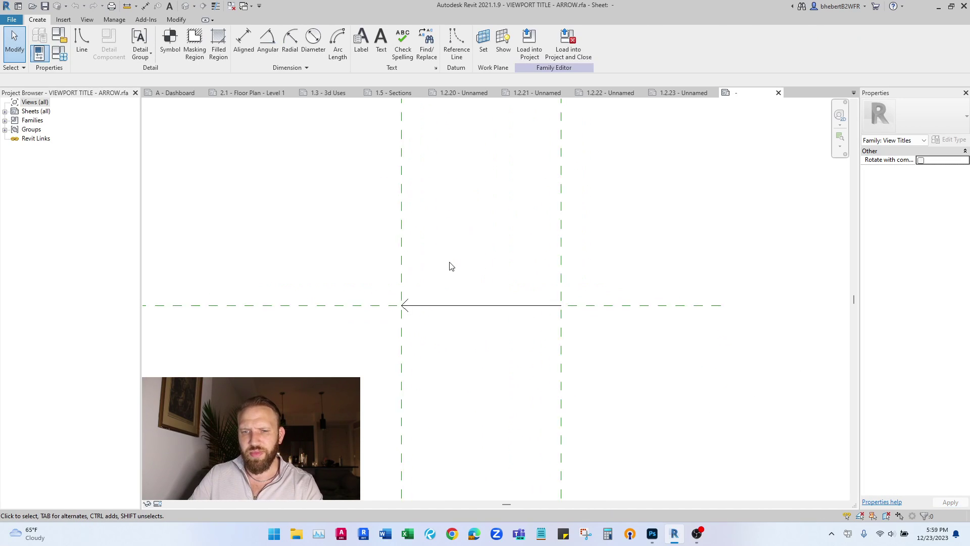
pyautogui.scroll(4, 357, 310)
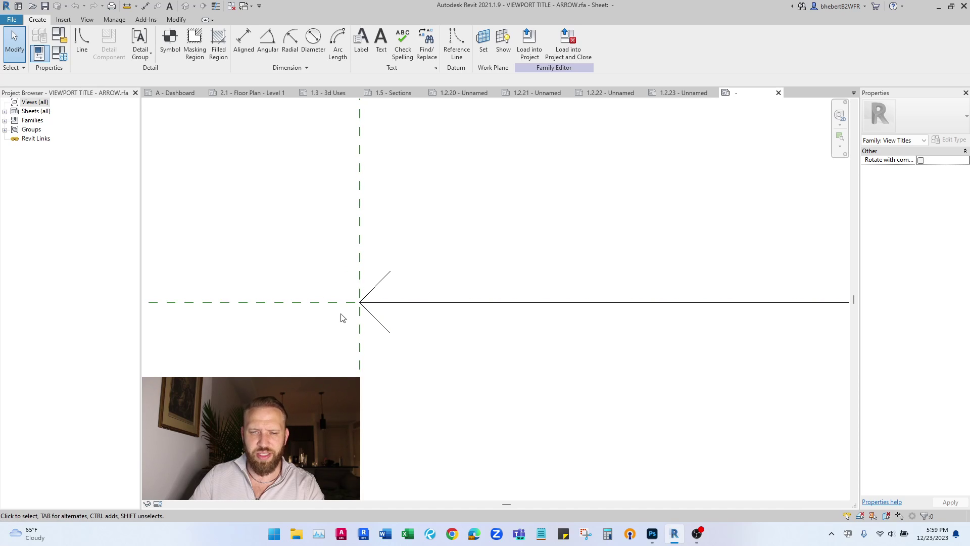
pyautogui.scroll(-2, 354, 298)
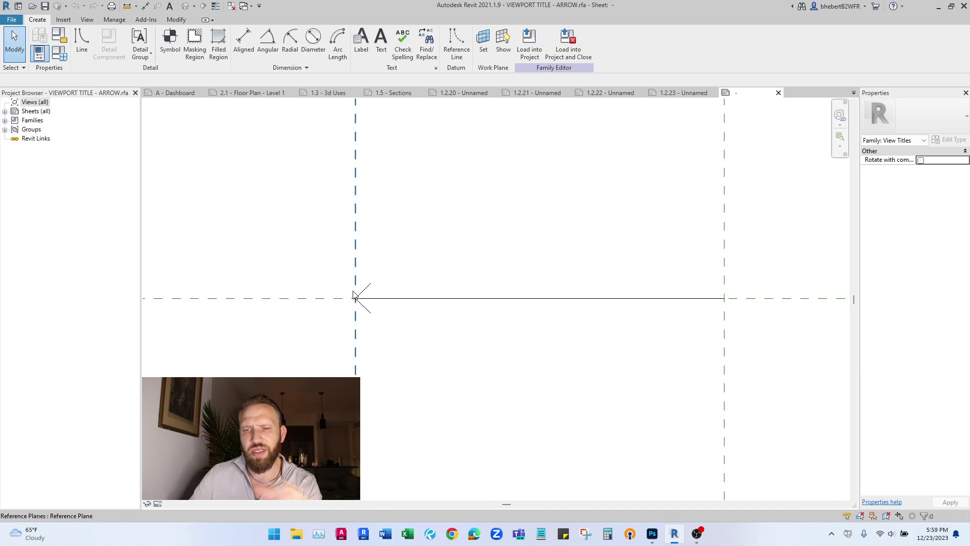
pyautogui.click(779, 93)
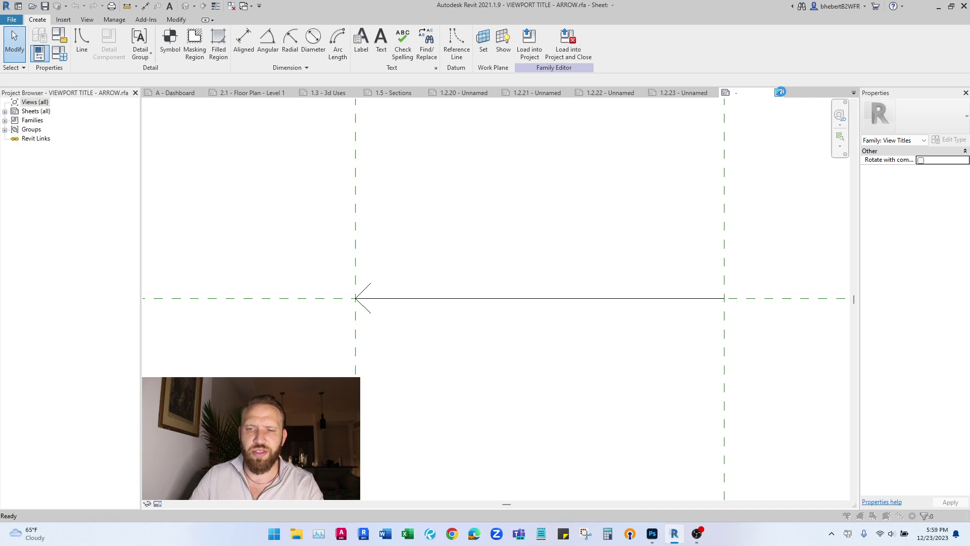
pyautogui.click(505, 271)
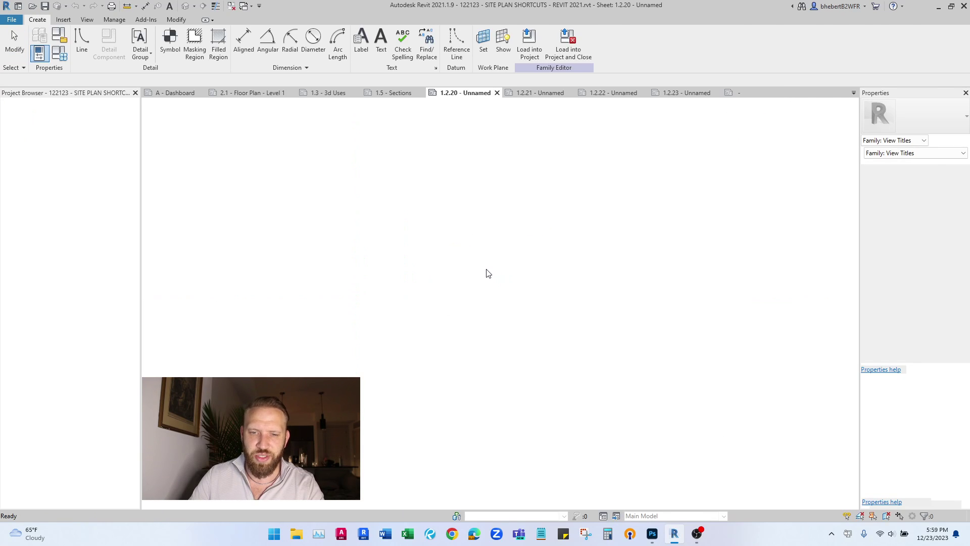
# Step: Activate the site plan viewport and try to turn off the Site category's Internal Origin in the HUD - EXAMPLE SECTIONS view template
pyautogui.scroll(3, 409, 256)
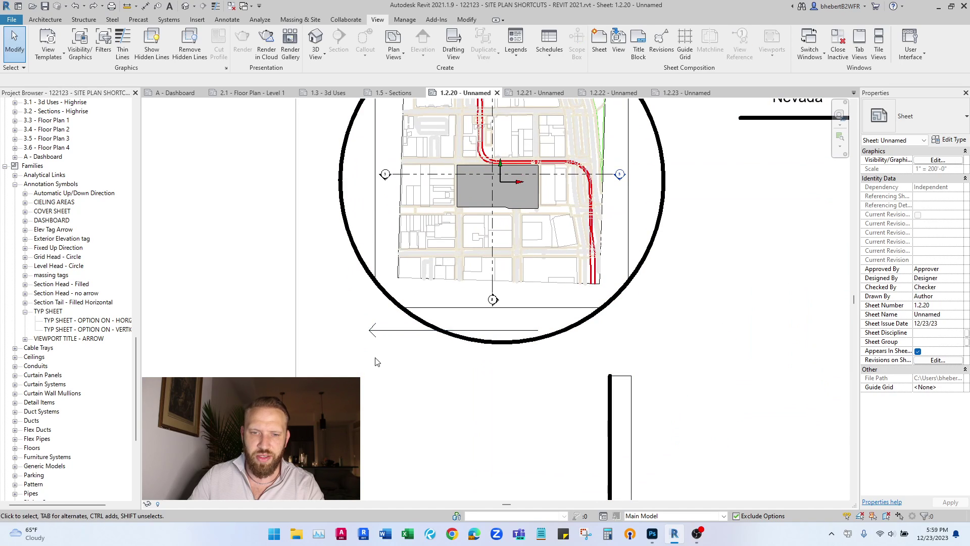
pyautogui.doubleClick(523, 186)
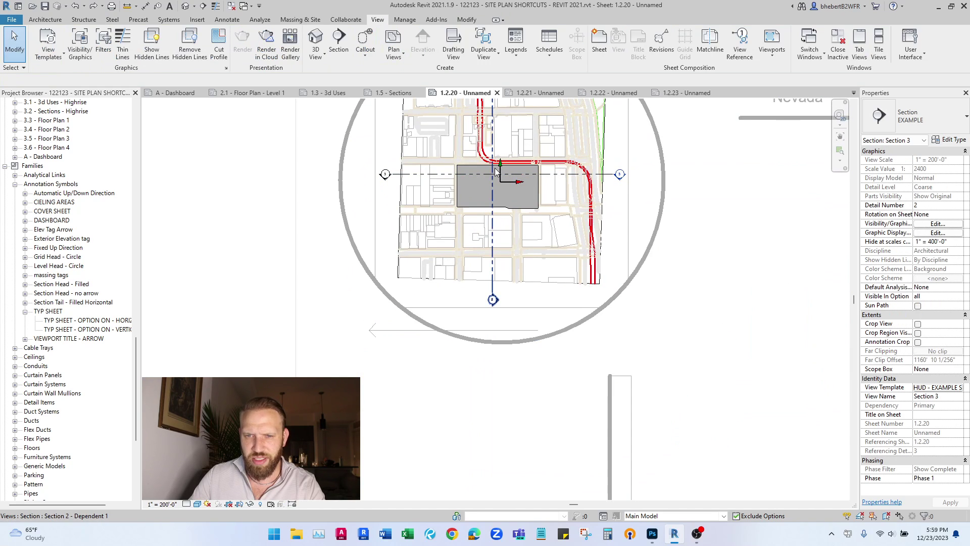
pyautogui.click(924, 389)
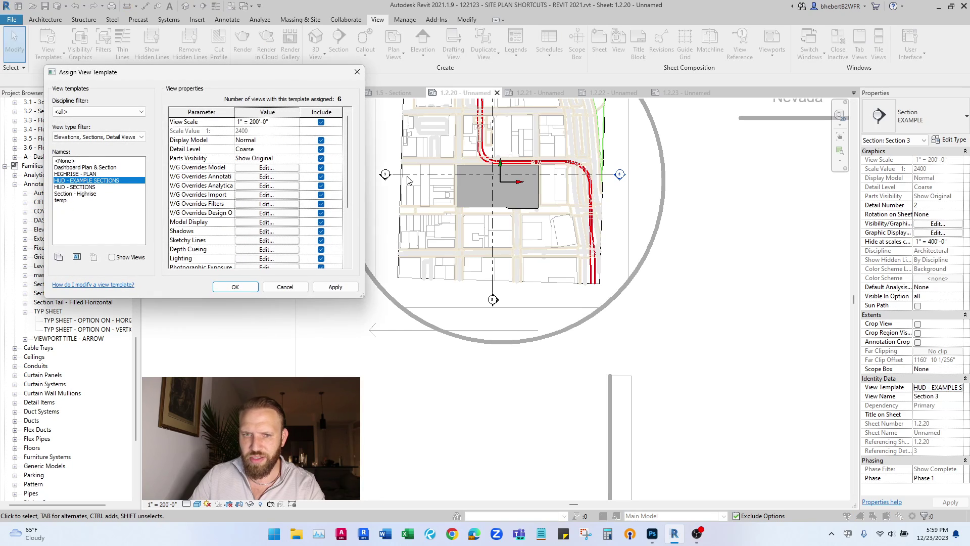
pyautogui.click(266, 168)
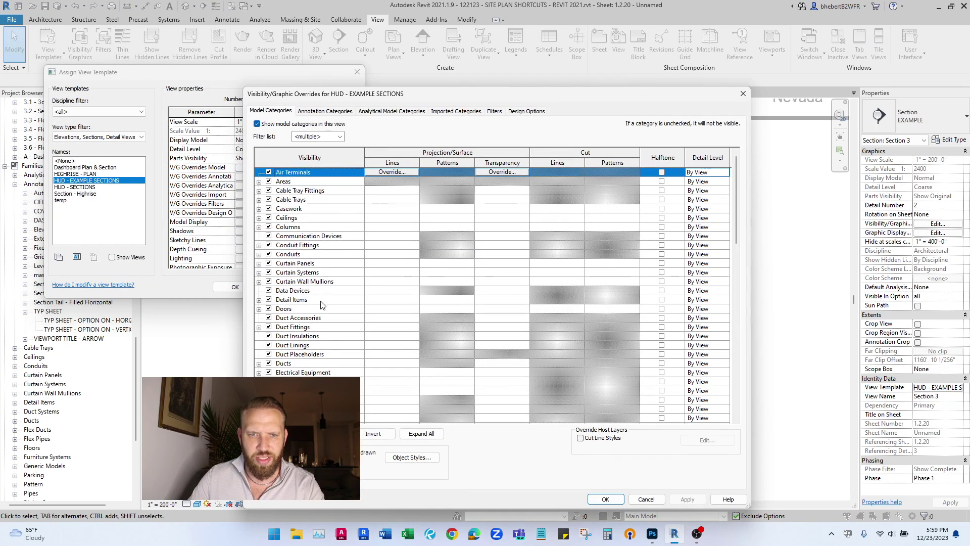
pyautogui.scroll(-10, 323, 317)
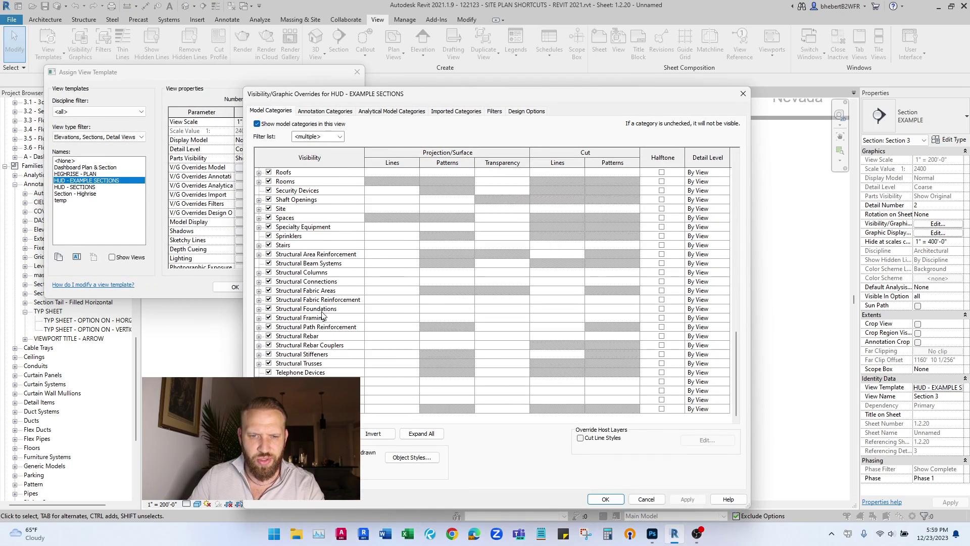
pyautogui.click(286, 211)
pyautogui.scroll(1, 286, 213)
pyautogui.click(259, 217)
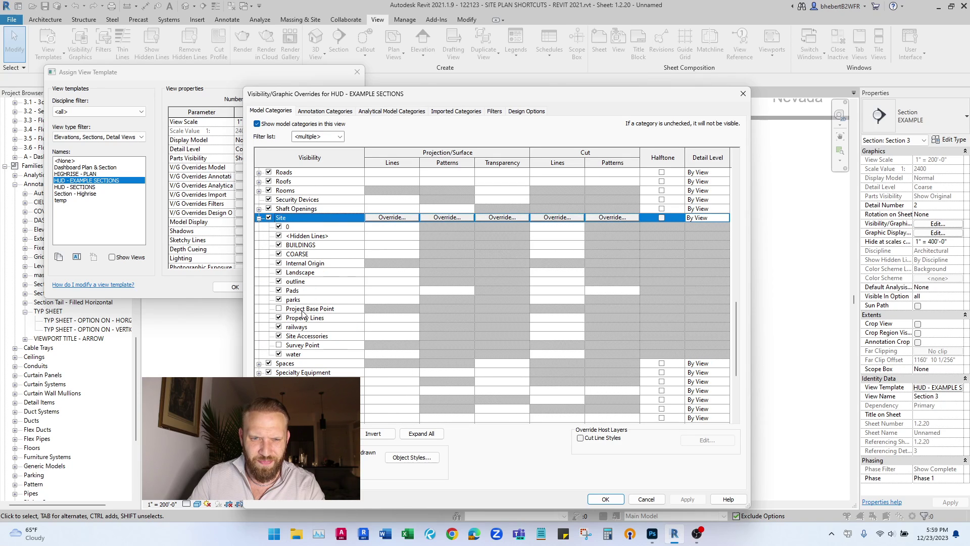
pyautogui.click(306, 264)
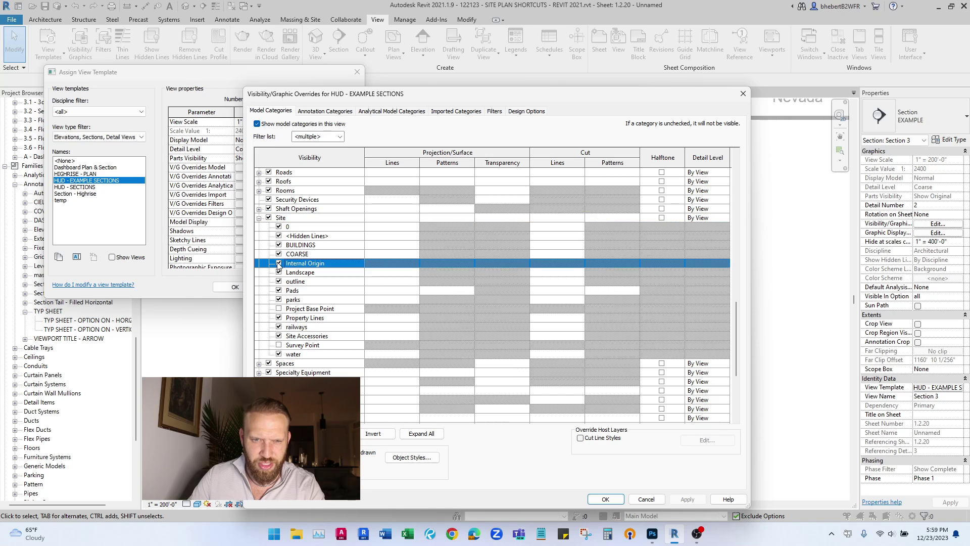
pyautogui.click(605, 499)
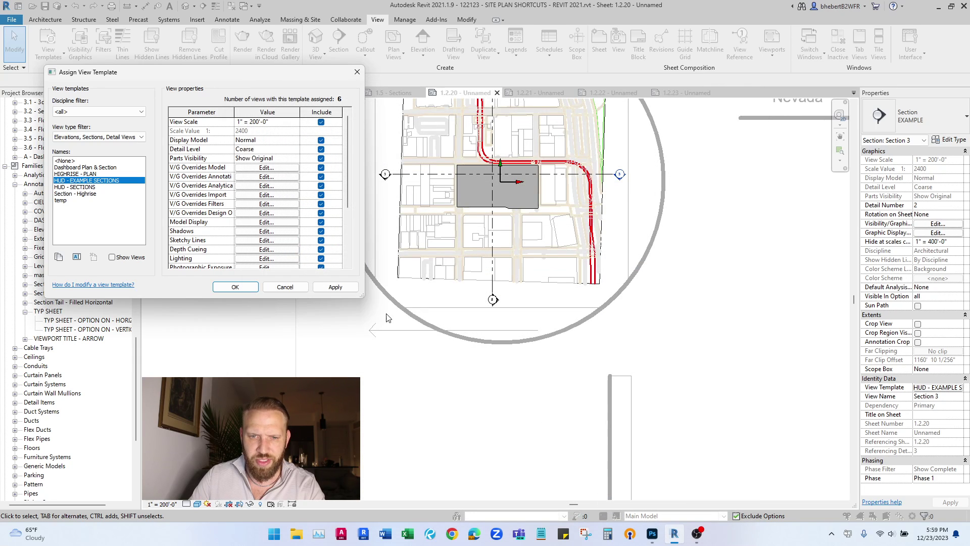
pyautogui.click(242, 289)
# Step: Deactivate the site plan viewport and examine its origin marker on the sheet
pyautogui.scroll(-2, 395, 365)
pyautogui.doubleClick(279, 369)
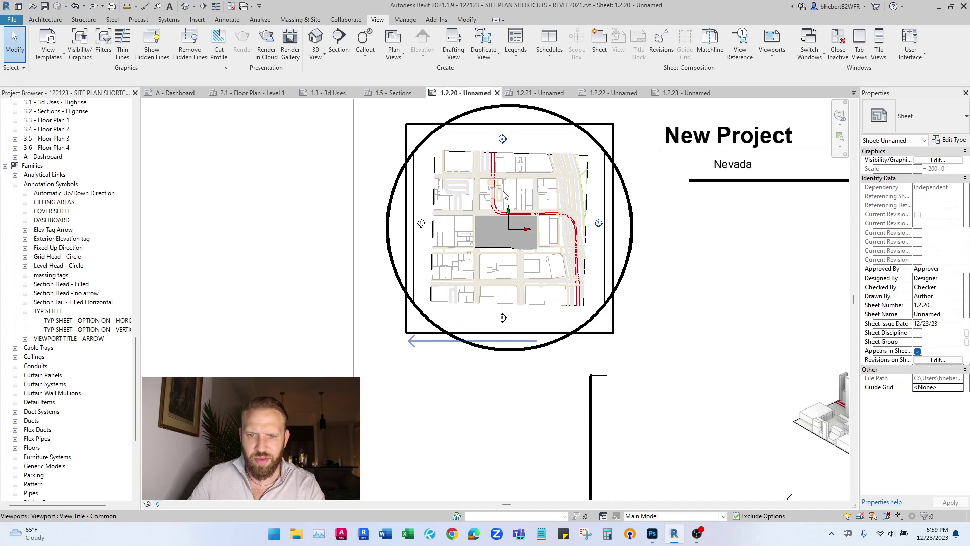
pyautogui.scroll(3, 510, 213)
pyautogui.scroll(-2, 514, 244)
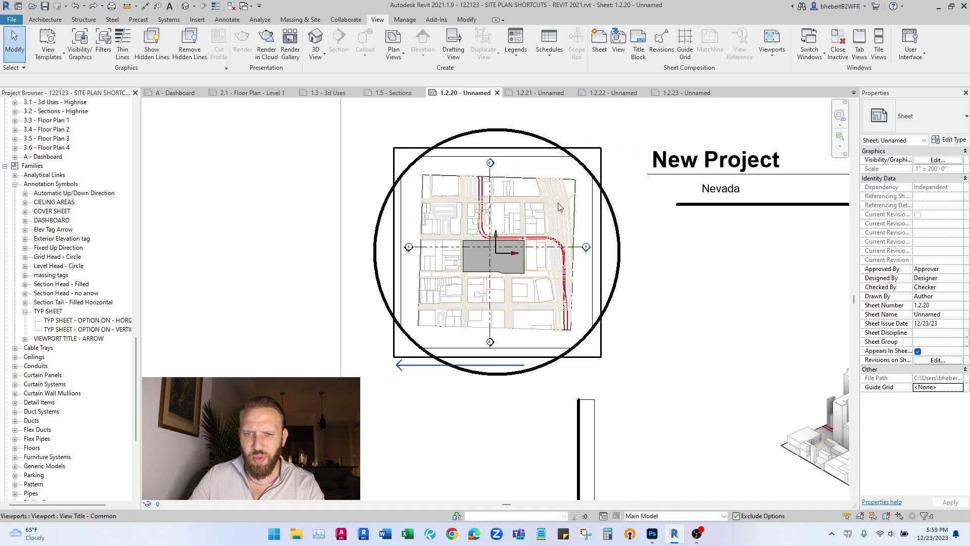
# Step: Shift the 3D city viewport slightly left on dashboard sheet 1.2.20, and compare it with the 3D view on sheet 1.2.22
pyautogui.scroll(-1, 281, 263)
pyautogui.scroll(-2, 281, 260)
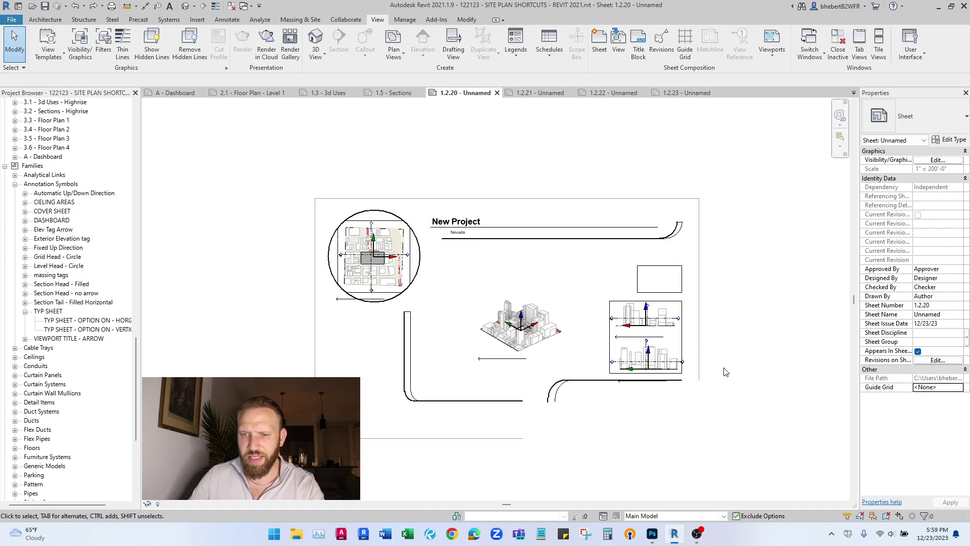
pyautogui.scroll(3, 712, 368)
pyautogui.scroll(-3, 568, 215)
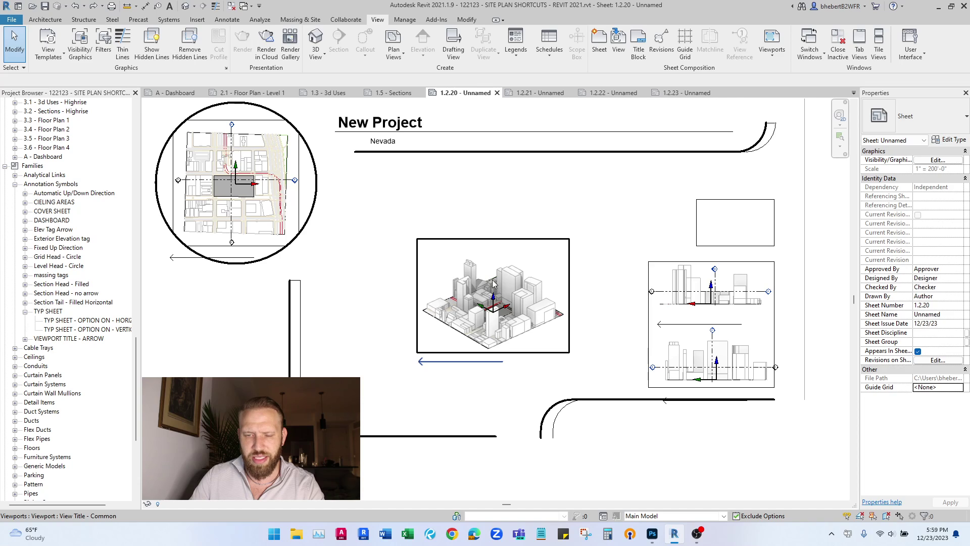
pyautogui.moveTo(491, 260)
pyautogui.mouseDown()
pyautogui.moveTo(516, 242)
pyautogui.moveTo(480, 261)
pyautogui.mouseUp()
pyautogui.click(505, 220)
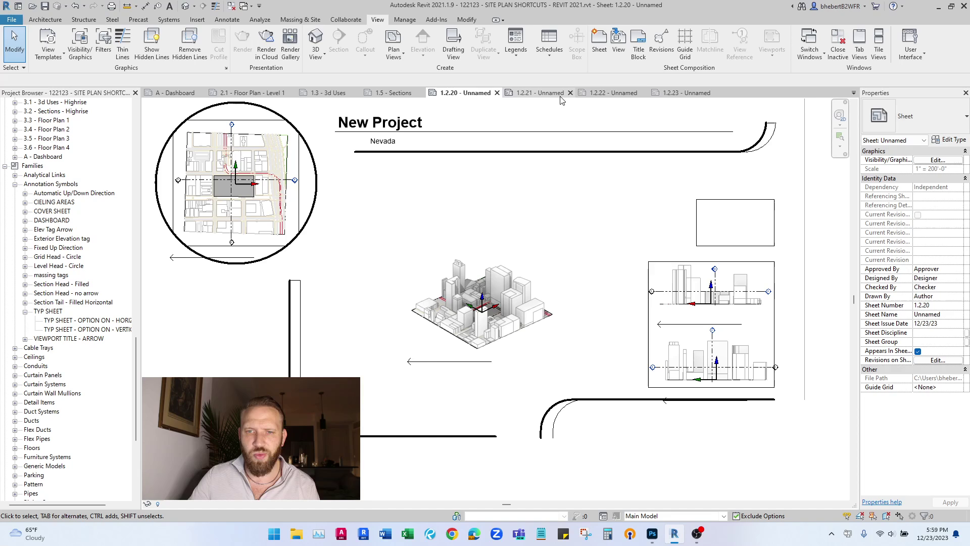
pyautogui.click(610, 93)
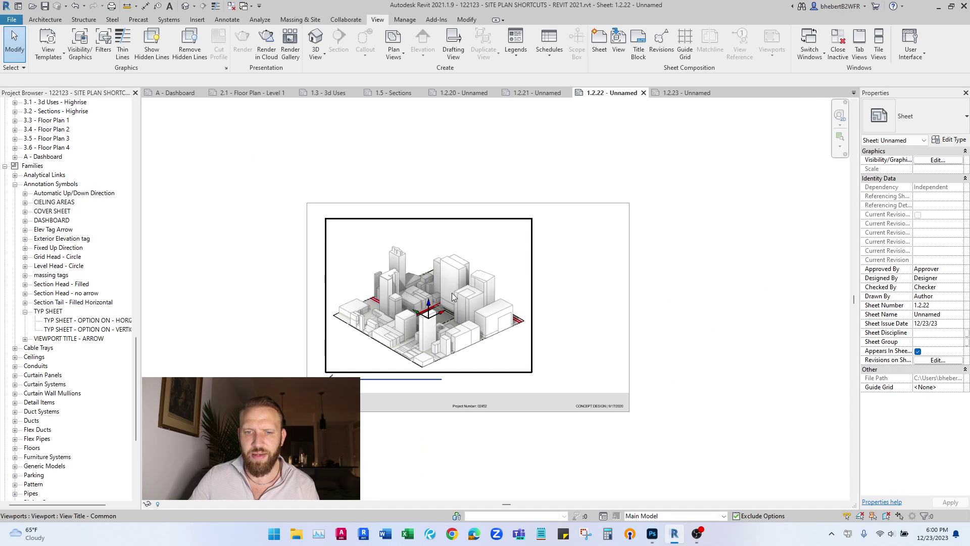
pyautogui.click(455, 93)
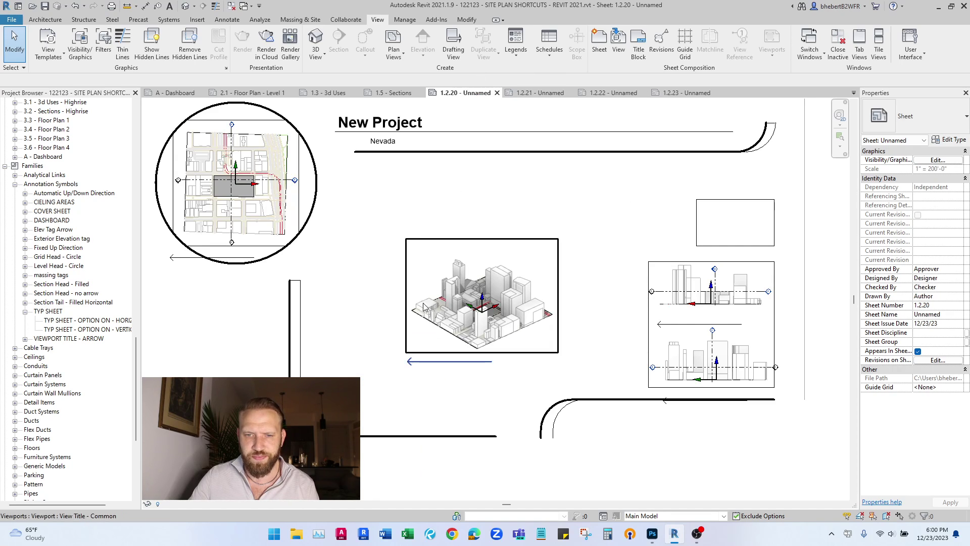
# Step: Move the 3D viewport's title on sheet 1.2.20 so its arrow tip meets the view's origin marker
pyautogui.scroll(4, 445, 369)
pyautogui.click(426, 360)
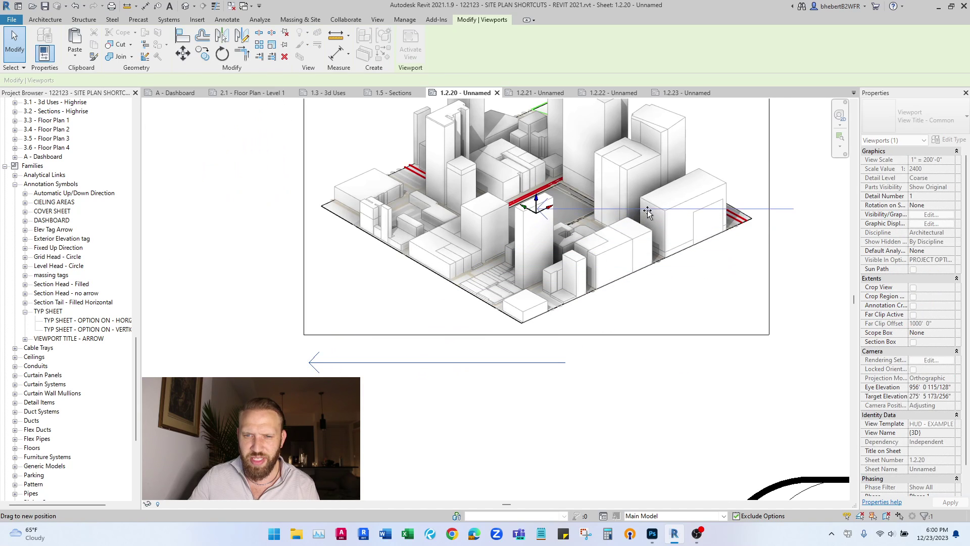
pyautogui.scroll(6, 382, 245)
pyautogui.moveTo(445, 221); pyautogui.dragTo(433, 262)
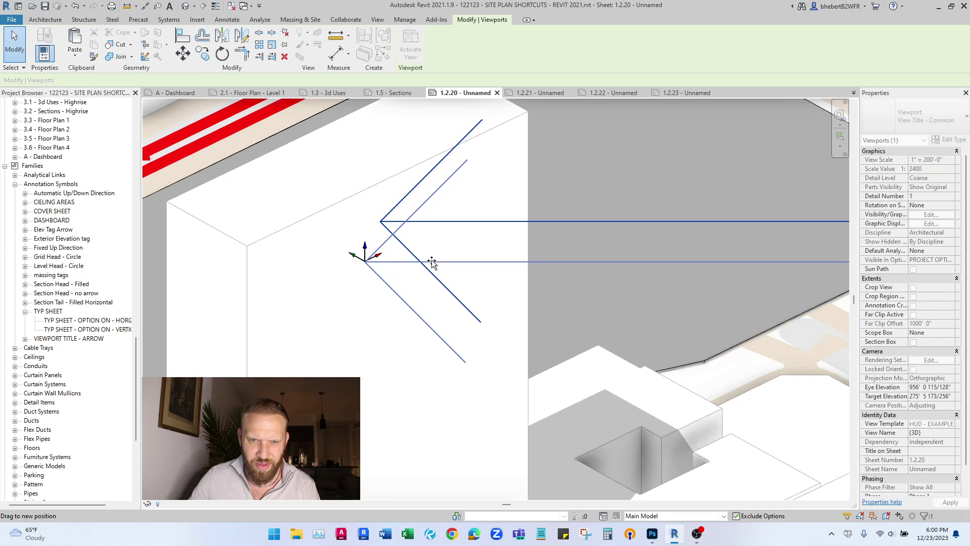
pyautogui.moveTo(432, 259); pyautogui.dragTo(432, 260)
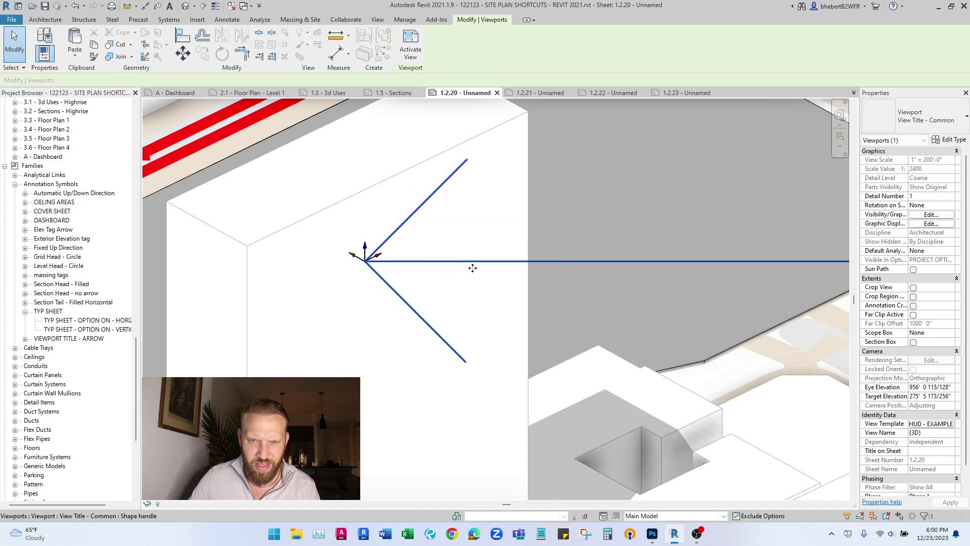
pyautogui.scroll(-14, 597, 283)
pyautogui.click(454, 294)
# Step: Move the circular site plan's view title on sheet 1.2.20 so its arrow tip sits on the plan's origin marker
pyautogui.scroll(5, 200, 122)
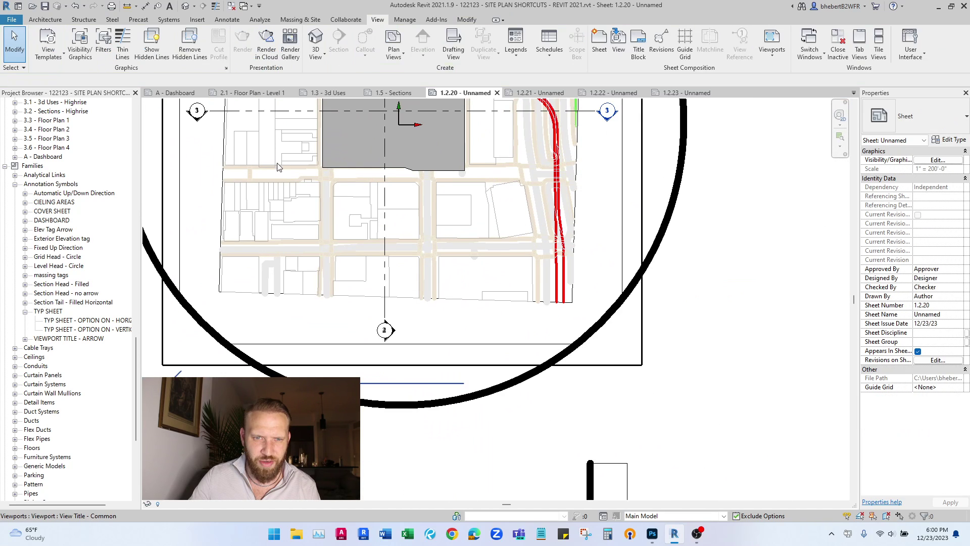
pyautogui.scroll(1, 313, 273)
pyautogui.moveTo(328, 400); pyautogui.dragTo(596, 130)
pyautogui.moveTo(444, 144); pyautogui.dragTo(439, 314, button='middle')
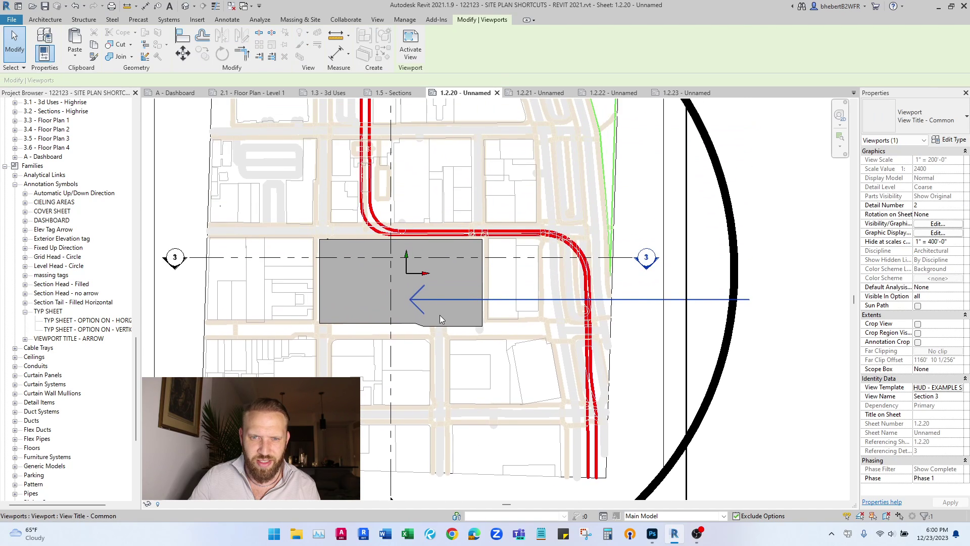
pyautogui.scroll(3, 440, 318)
pyautogui.moveTo(439, 317); pyautogui.dragTo(434, 270)
pyautogui.scroll(5, 384, 268)
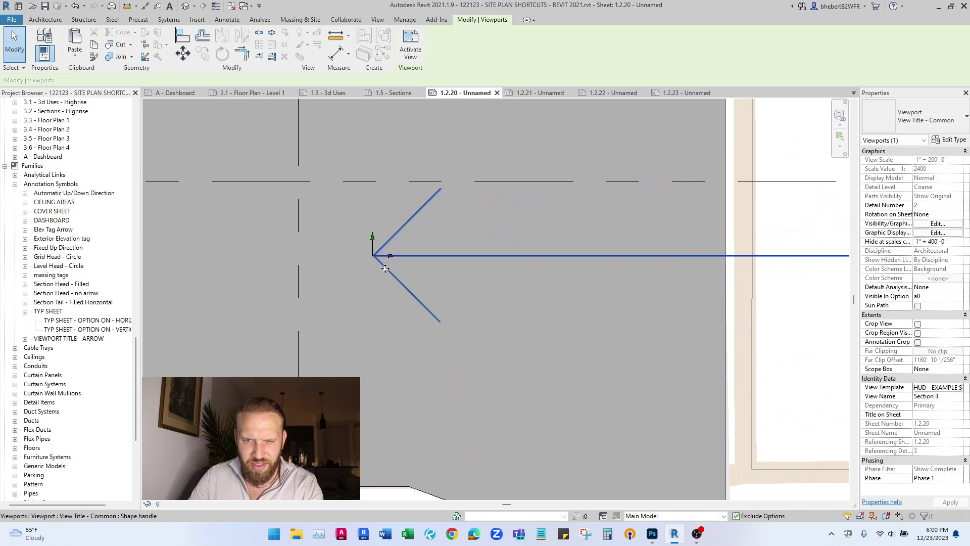
pyautogui.scroll(2, 385, 269)
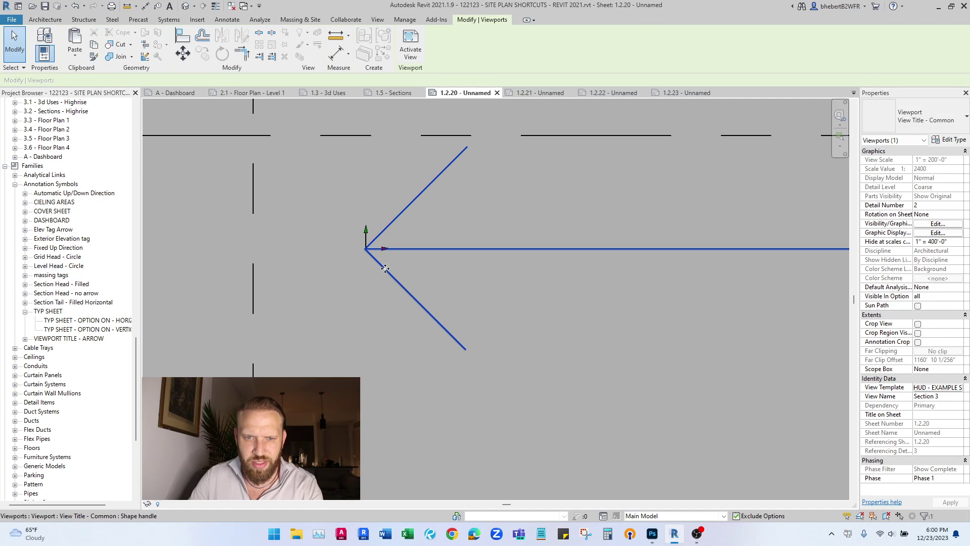
pyautogui.scroll(-8, 385, 268)
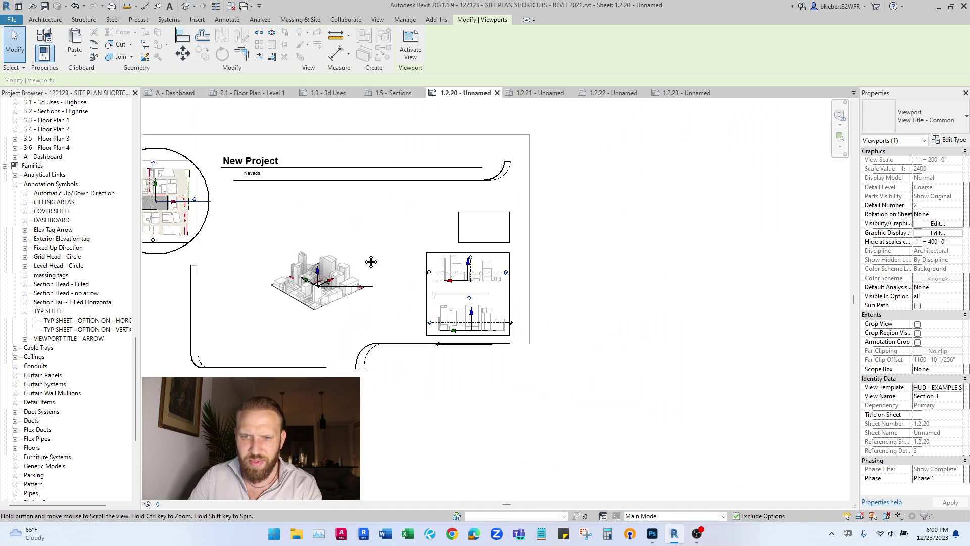
# Step: Move the upper section's view title on sheet 1.2.20 onto that section's origin marker at the ground line
pyautogui.scroll(5, 476, 270)
pyautogui.press('Escape')
pyautogui.scroll(2, 478, 276)
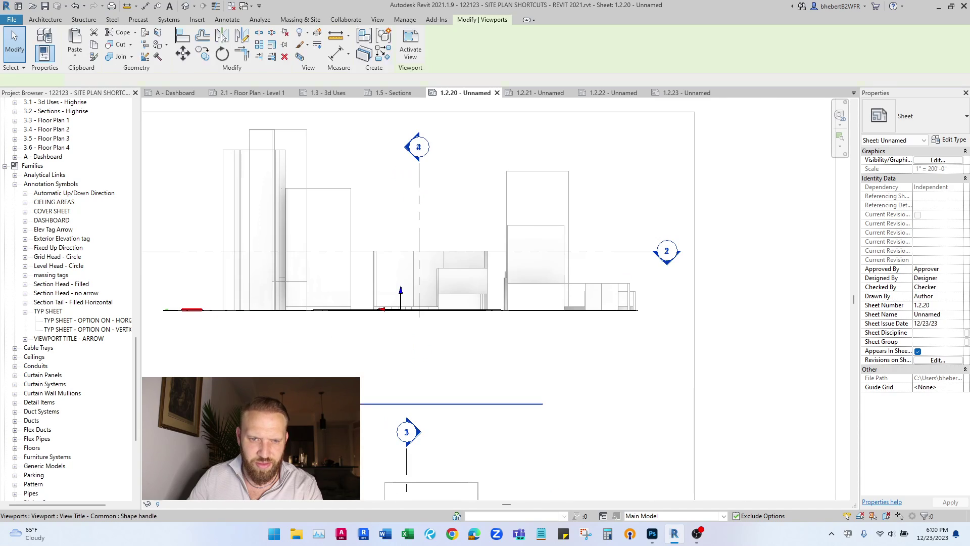
pyautogui.click(534, 306)
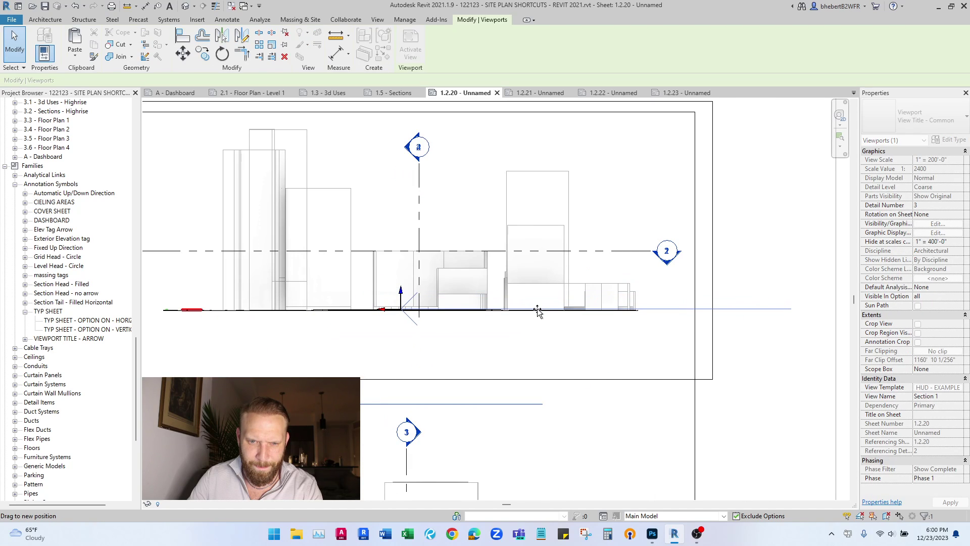
pyautogui.scroll(-3, 537, 311)
pyautogui.scroll(3, 479, 398)
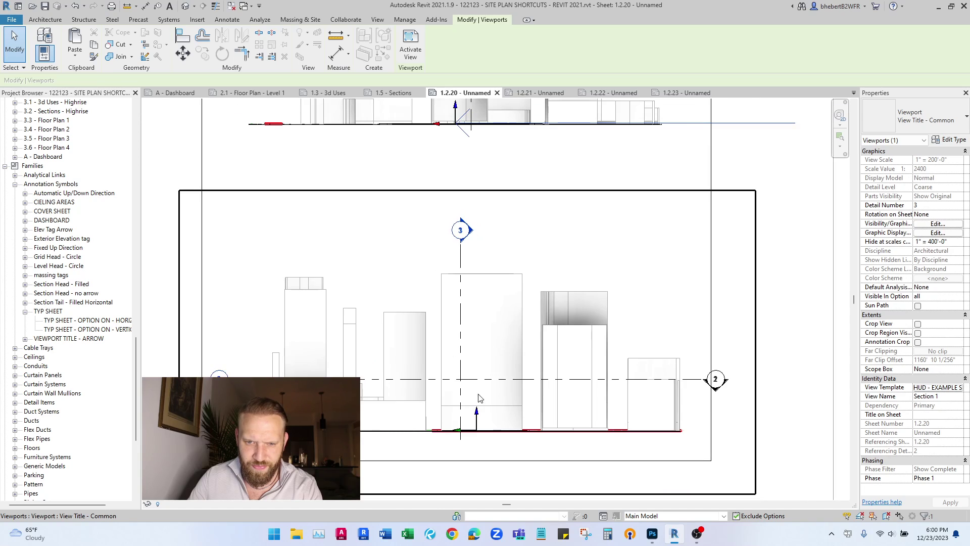
# Step: Move the lower section's view title on sheet 1.2.20 onto that section's origin marker at the ground line
pyautogui.scroll(-1, 478, 394)
pyautogui.moveTo(478, 395); pyautogui.dragTo(456, 224, button='middle')
pyautogui.click(426, 290)
pyautogui.moveTo(350, 312); pyautogui.dragTo(516, 244)
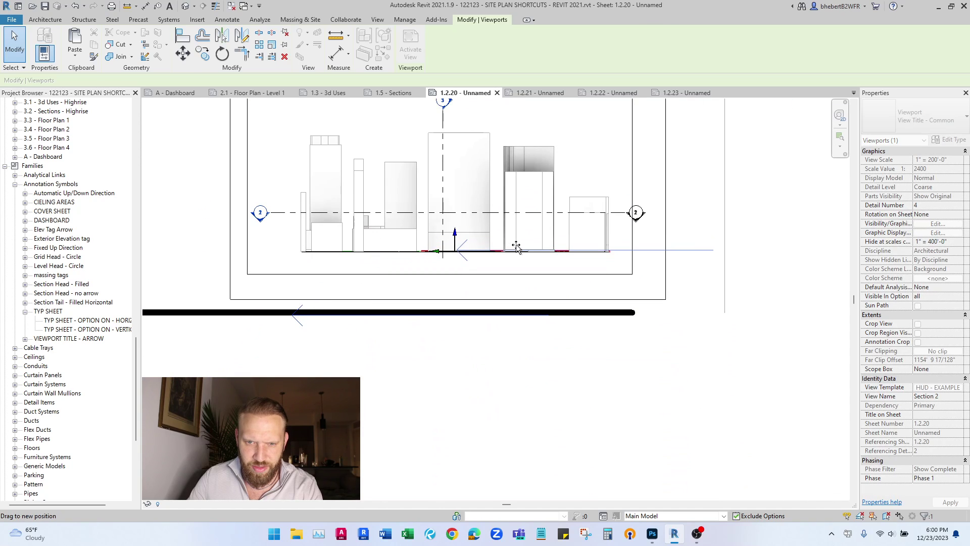
pyautogui.click(671, 280)
pyautogui.scroll(-2, 740, 292)
pyautogui.scroll(-3, 741, 292)
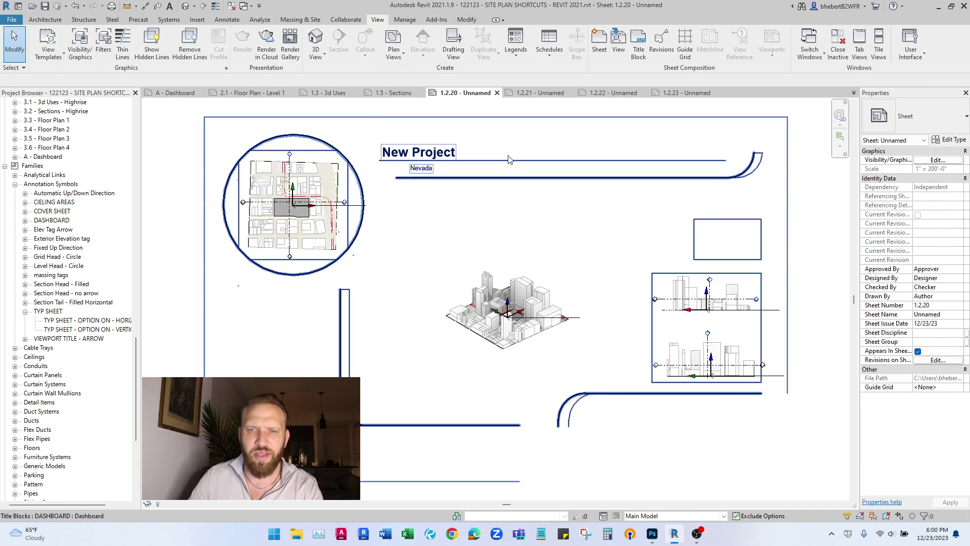
# Step: On sheet 1.2.21, move the site plan's view title so its arrow tip sits on the origin marker
pyautogui.click(541, 93)
pyautogui.scroll(1, 345, 404)
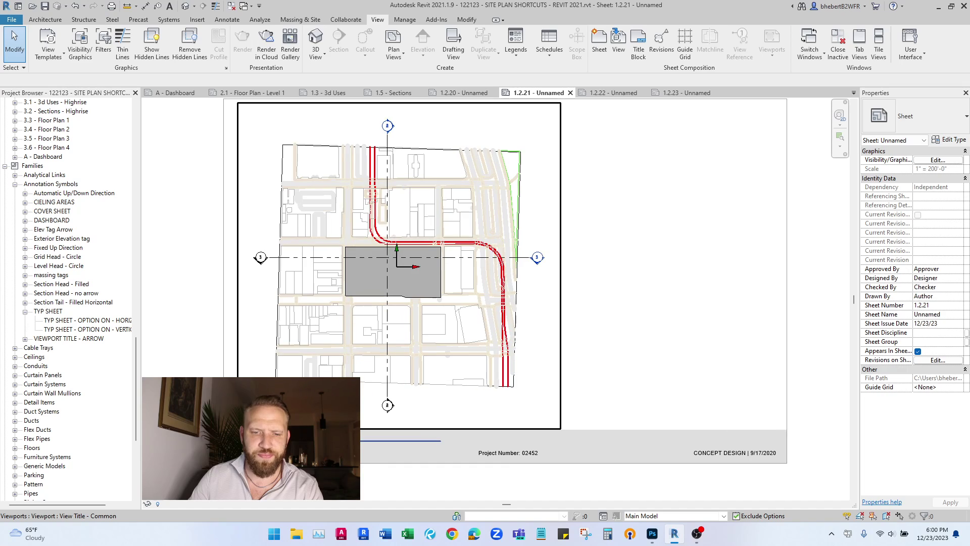
pyautogui.click(499, 274)
pyautogui.scroll(5, 412, 277)
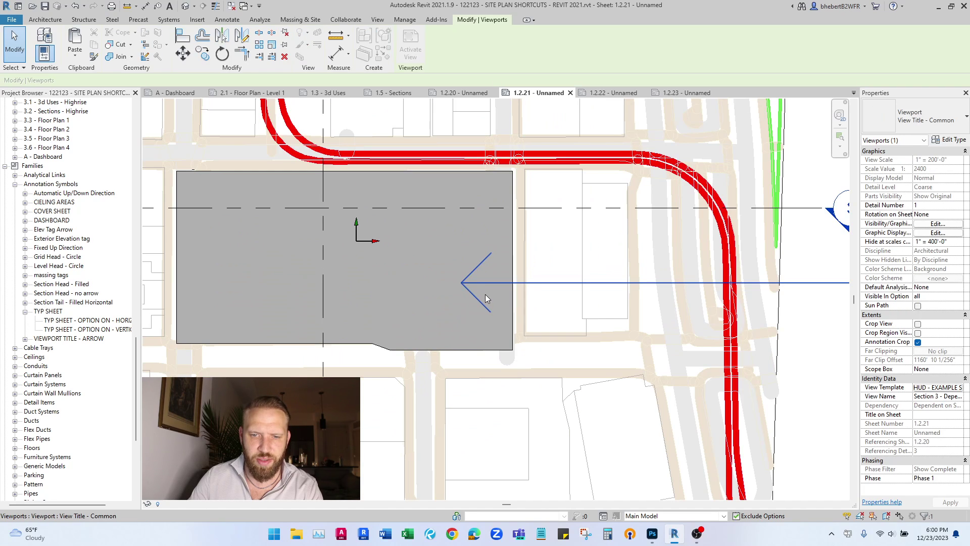
pyautogui.moveTo(400, 260); pyautogui.dragTo(389, 243)
pyautogui.scroll(-5, 388, 243)
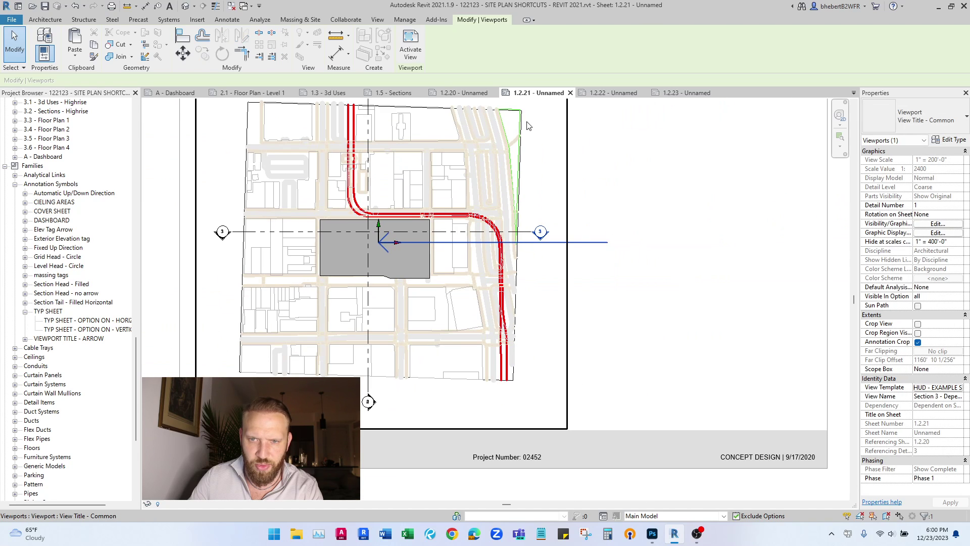
# Step: On sheet 1.2.22, move the 3D view's title so its arrow tip sits on the origin marker
pyautogui.click(599, 93)
pyautogui.scroll(3, 379, 392)
pyautogui.moveTo(361, 363); pyautogui.dragTo(594, 222)
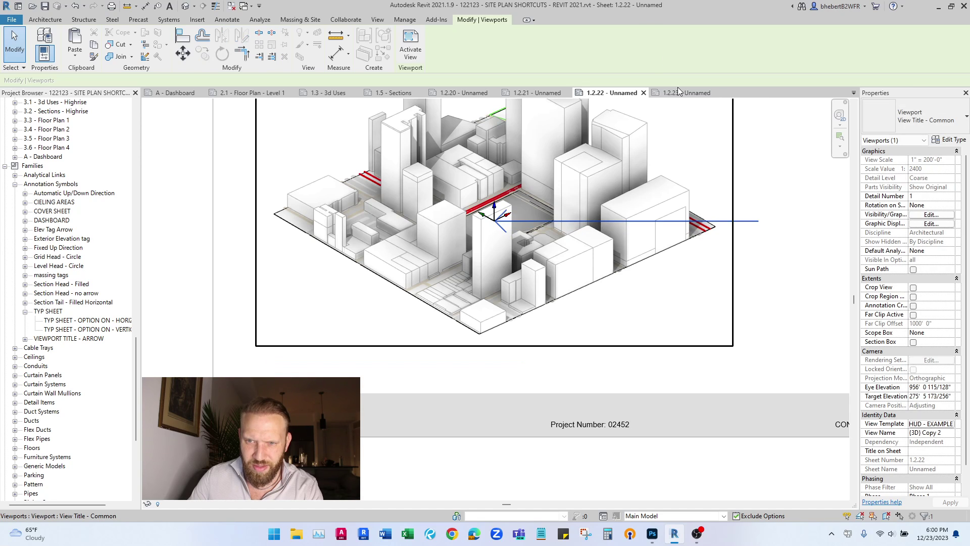
# Step: On sheet 1.2.23, move the view titles of both sections onto their origin markers at the ground line
pyautogui.hotkey('ctrl', 'Tab')
pyautogui.moveTo(316, 463); pyautogui.dragTo(487, 413)
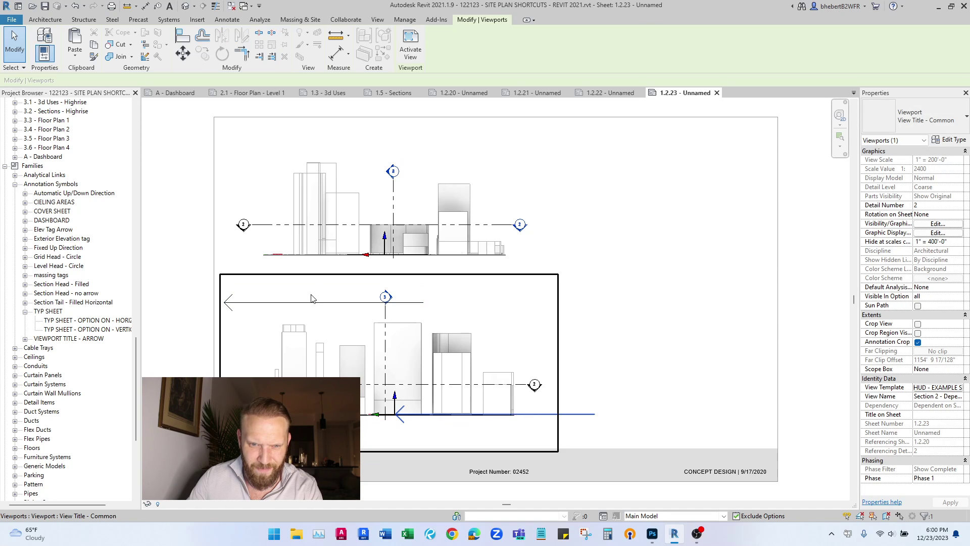
pyautogui.moveTo(315, 302); pyautogui.dragTo(368, 290)
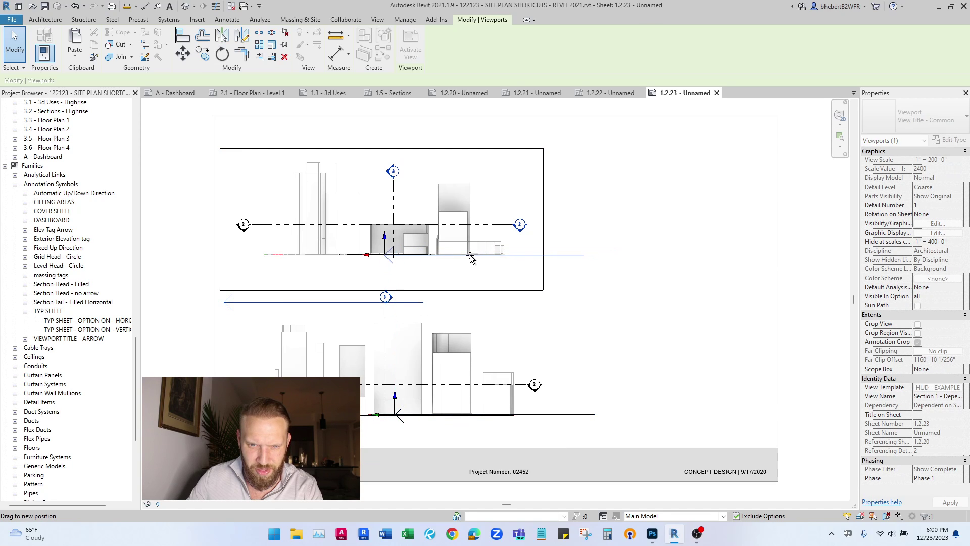
pyautogui.click(663, 208)
pyautogui.scroll(-2, 597, 199)
# Step: Change both section viewports on sheet 1.2.23 to the No Title viewport type
pyautogui.click(525, 212)
pyautogui.click(915, 119)
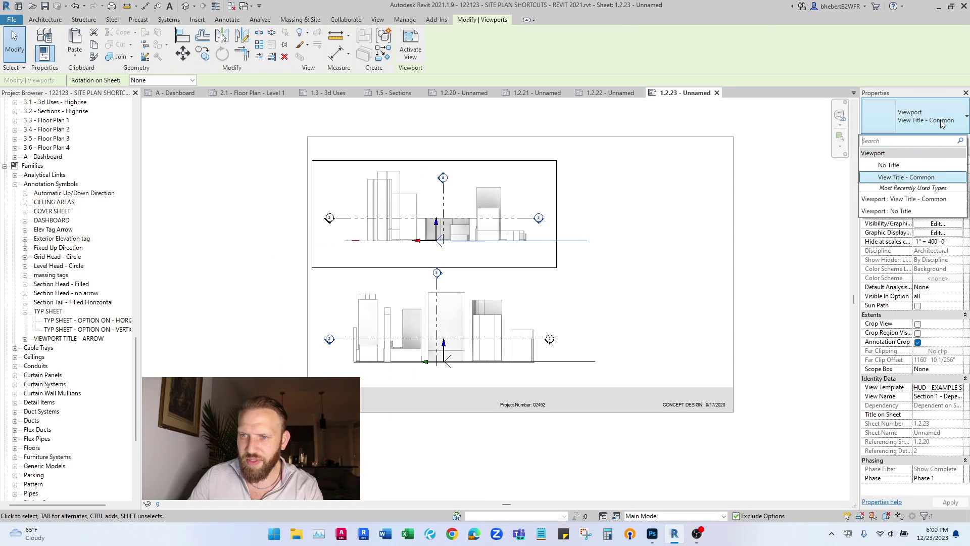
pyautogui.click(910, 168)
pyautogui.click(566, 310)
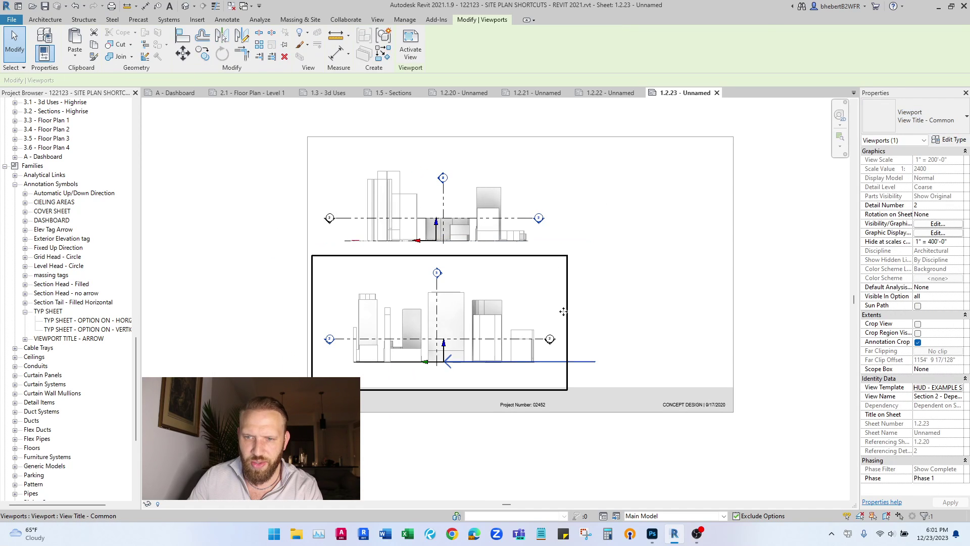
pyautogui.click(944, 126)
pyautogui.click(917, 165)
pyautogui.click(625, 169)
# Step: Change the 3D viewport on sheet 1.2.22 to the No Title viewport type
pyautogui.click(611, 93)
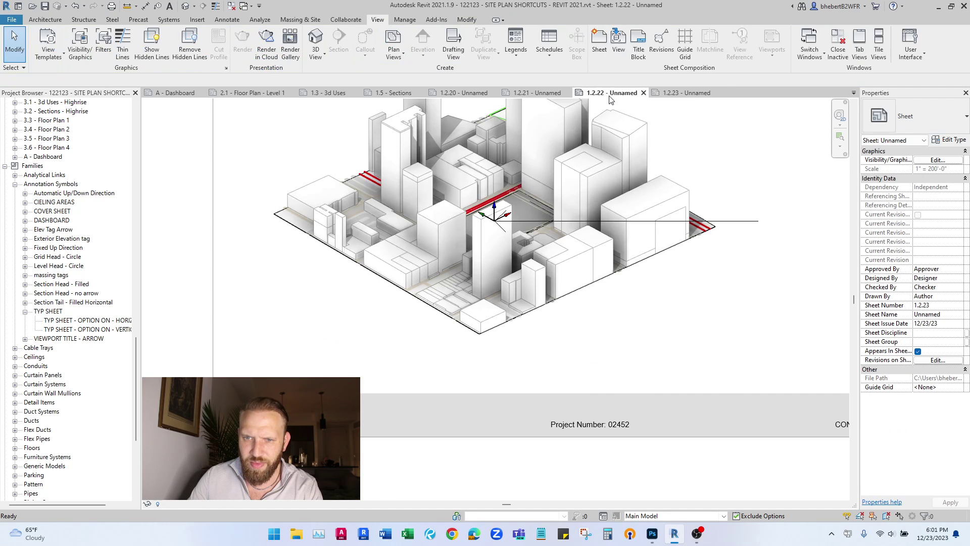
pyautogui.scroll(-2, 498, 229)
pyautogui.click(498, 253)
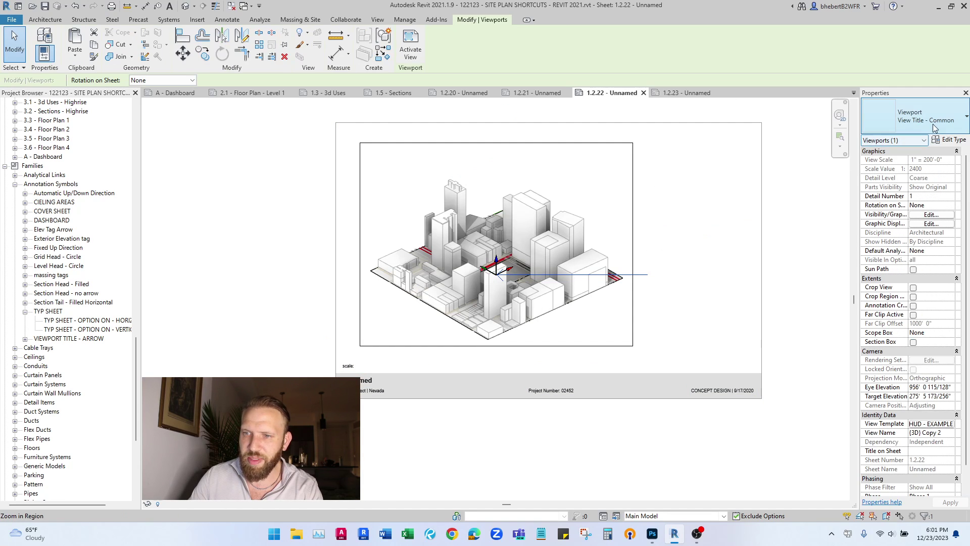
pyautogui.click(915, 119)
pyautogui.click(909, 165)
pyautogui.click(790, 147)
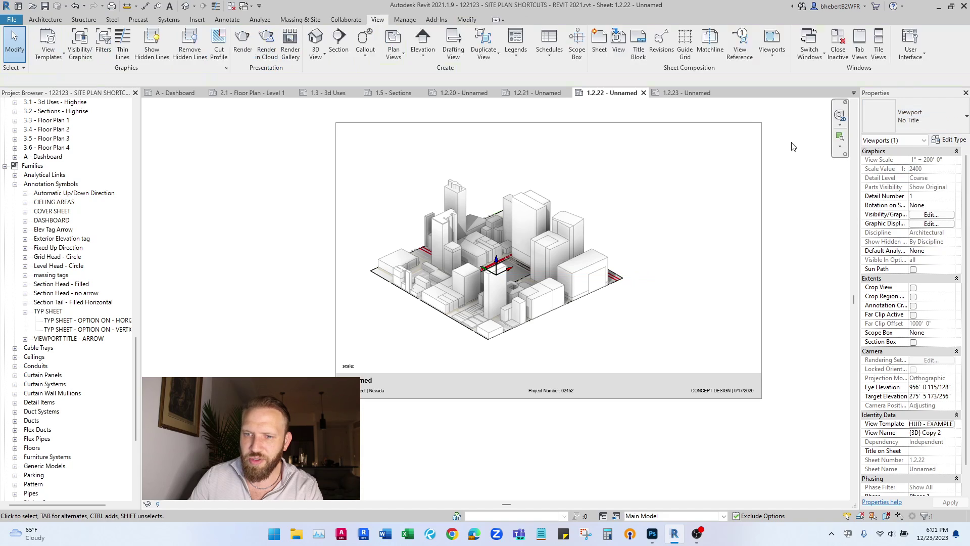
# Step: Change the site plan viewport on sheet 1.2.21 to the No Title viewport type
pyautogui.click(542, 93)
pyautogui.click(436, 132)
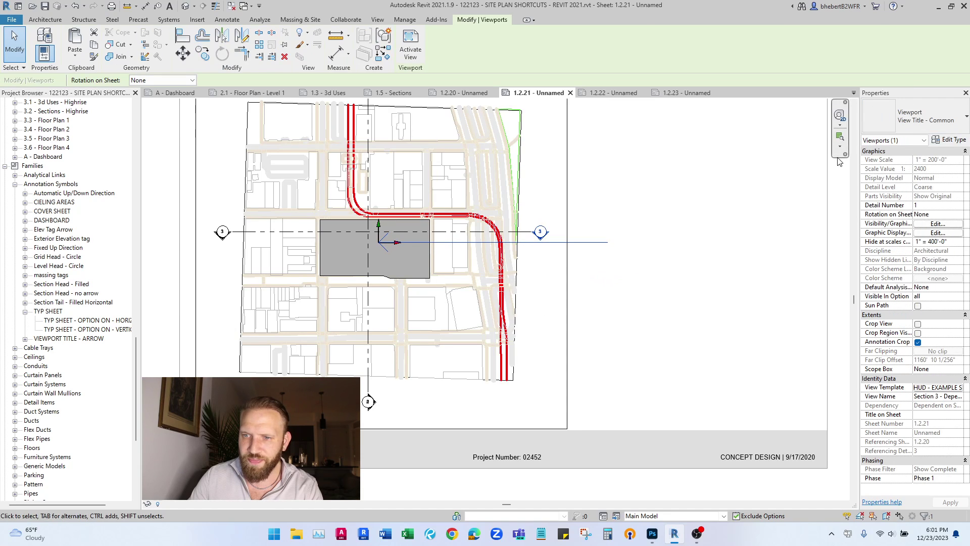
pyautogui.click(934, 122)
pyautogui.click(908, 168)
pyautogui.scroll(-2, 659, 270)
pyautogui.moveTo(659, 271); pyautogui.dragTo(611, 312, button='middle')
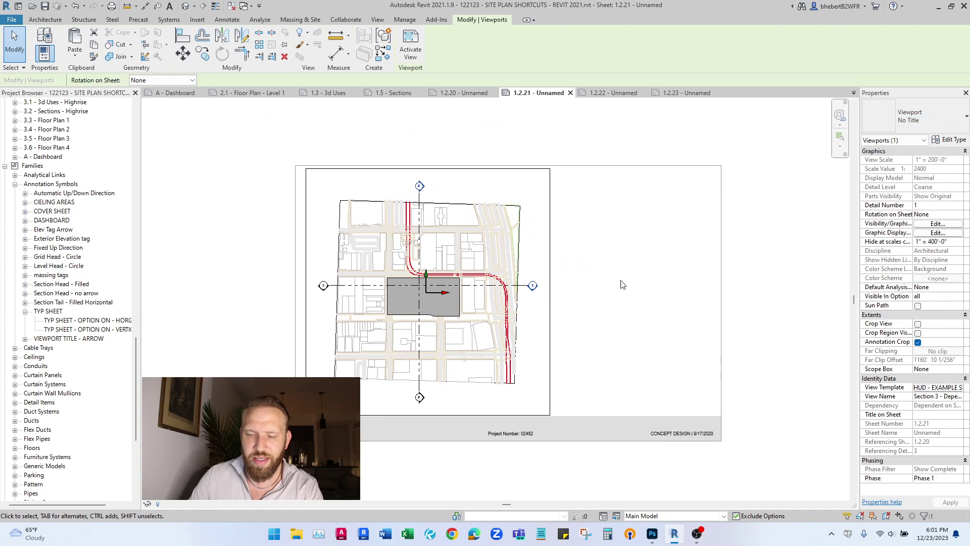
pyautogui.click(622, 282)
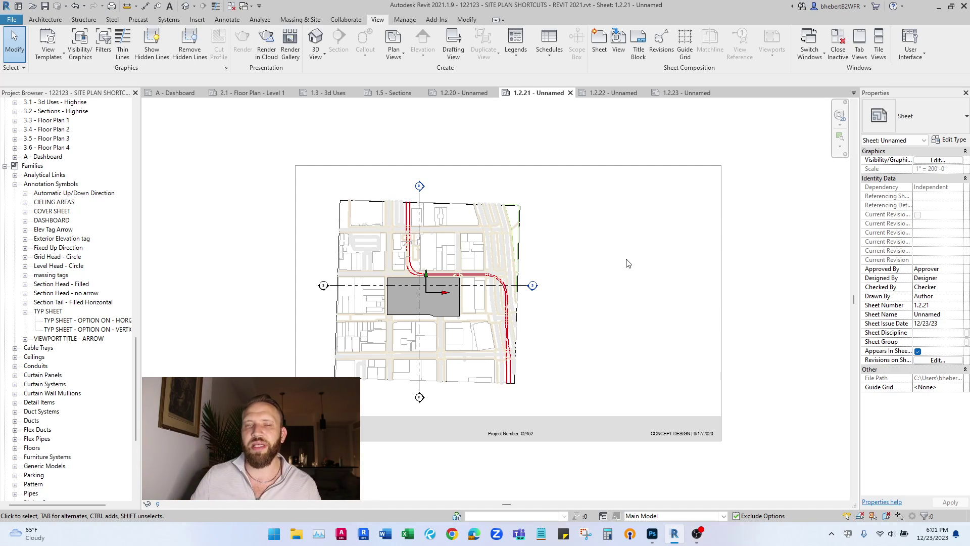
# Step: Check the title block's properties on sheet 1.2.21 and examine the scale label above the title strip
pyautogui.click(399, 438)
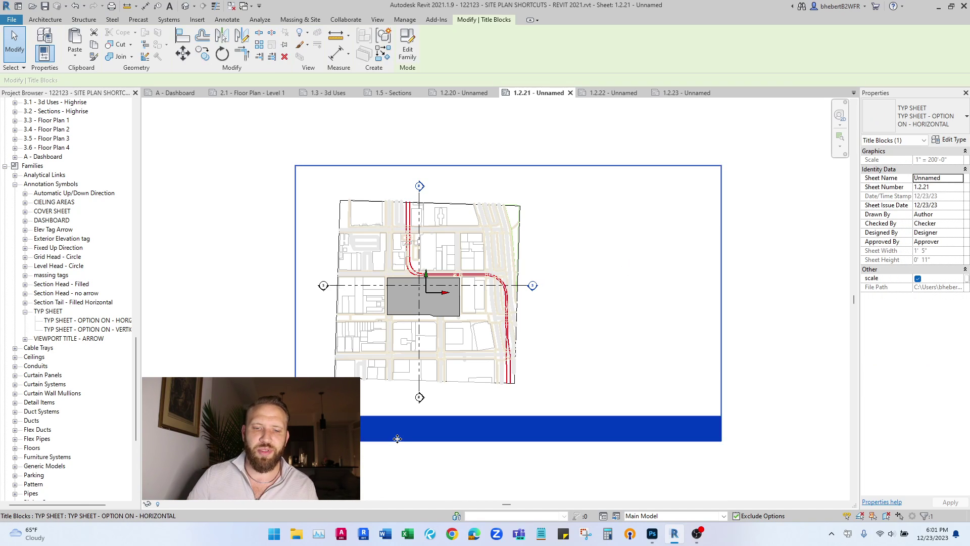
pyautogui.scroll(1, 279, 455)
pyautogui.press('Escape')
pyautogui.scroll(6, 314, 426)
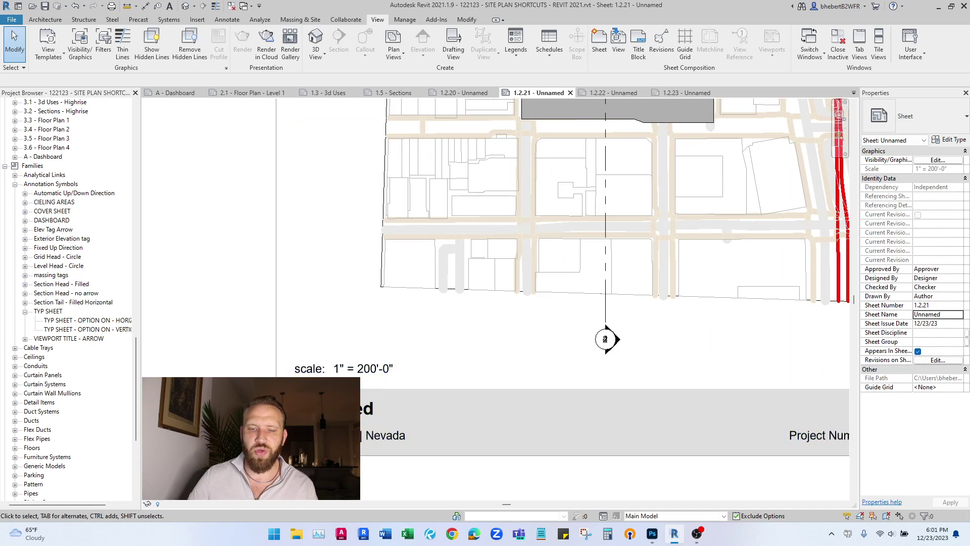
pyautogui.scroll(-5, 189, 390)
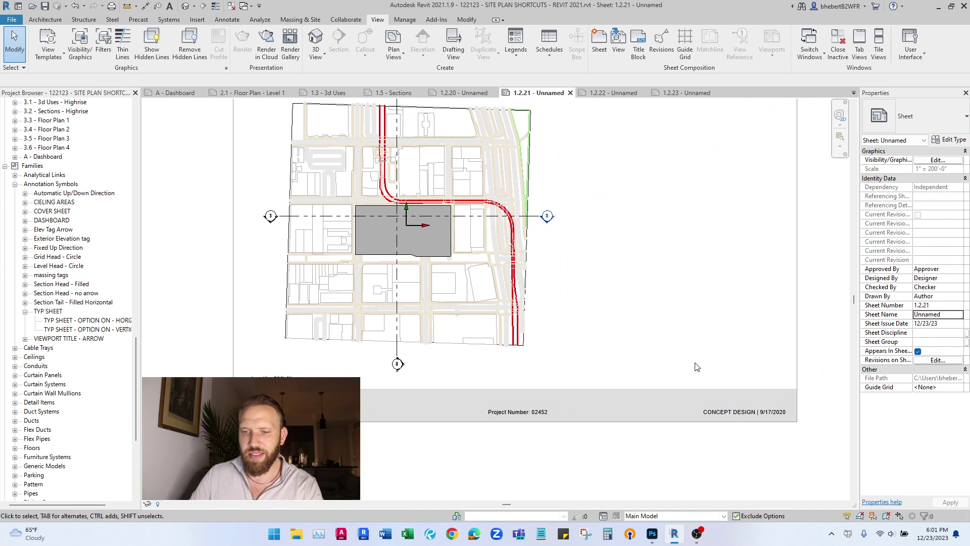
# Step: Review the viewports on sheets 1.2.21, 1.2.22 and 1.2.23
pyautogui.scroll(-2, 303, 399)
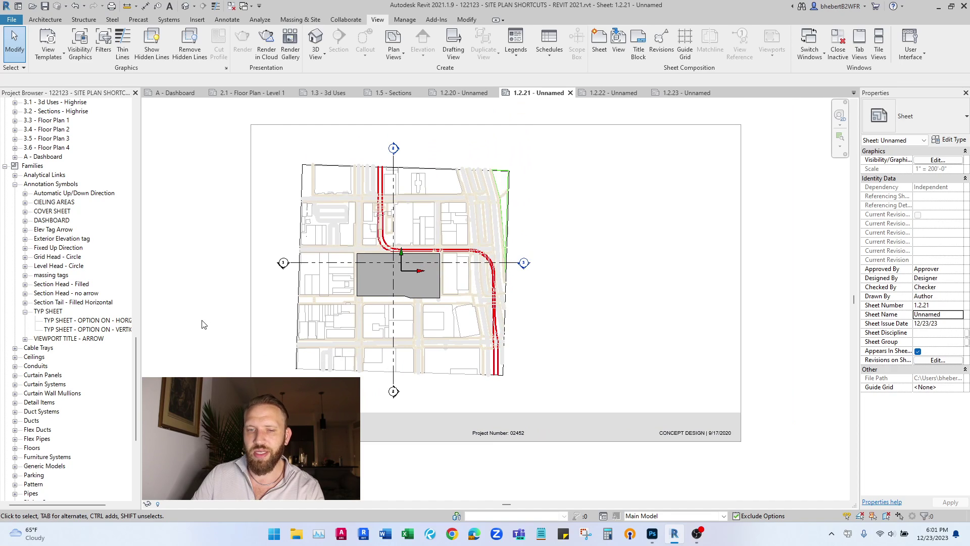
pyautogui.hotkey('ctrl', 'Tab')
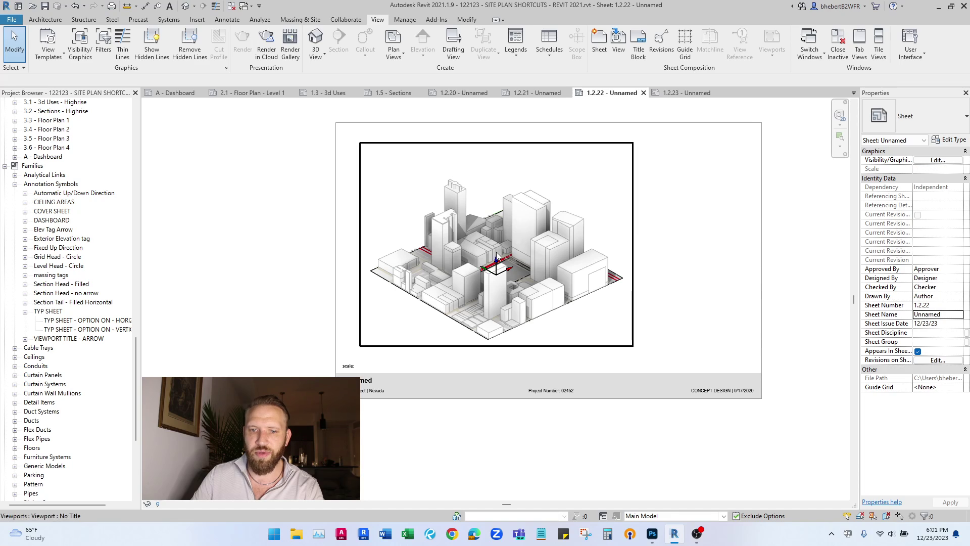
pyautogui.click(684, 93)
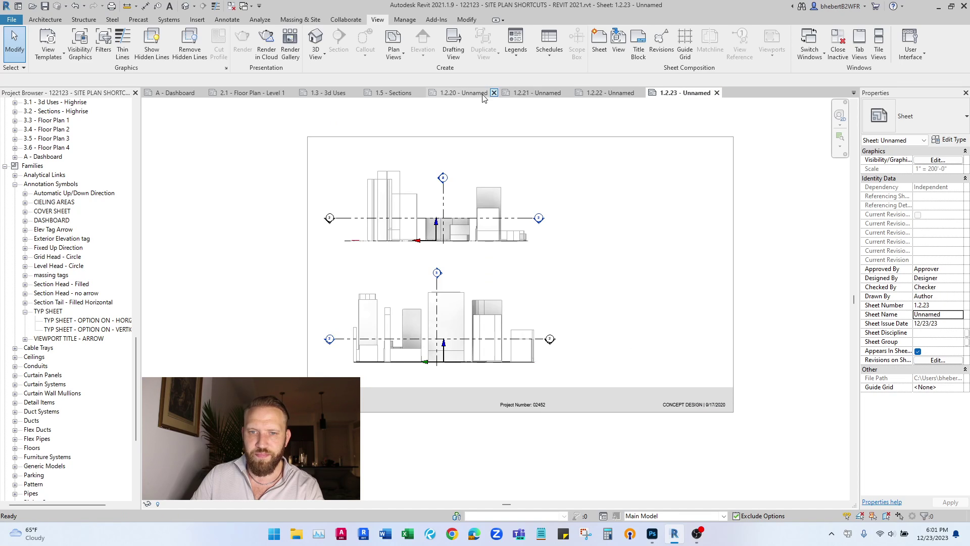
# Step: Change the site plan and 3D viewports on sheet 1.2.20 to the No Title viewport type
pyautogui.click(461, 93)
pyautogui.click(326, 234)
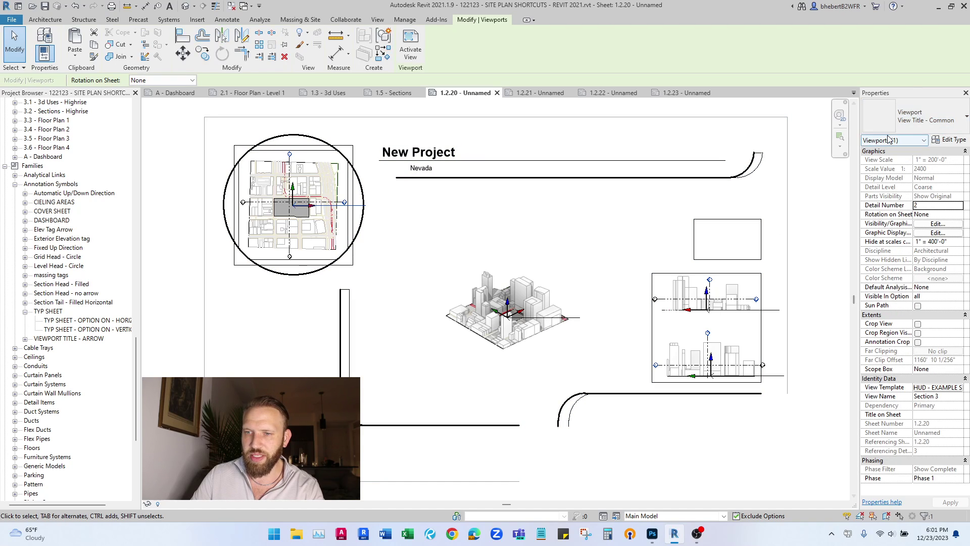
pyautogui.click(957, 123)
pyautogui.click(900, 161)
pyautogui.click(540, 273)
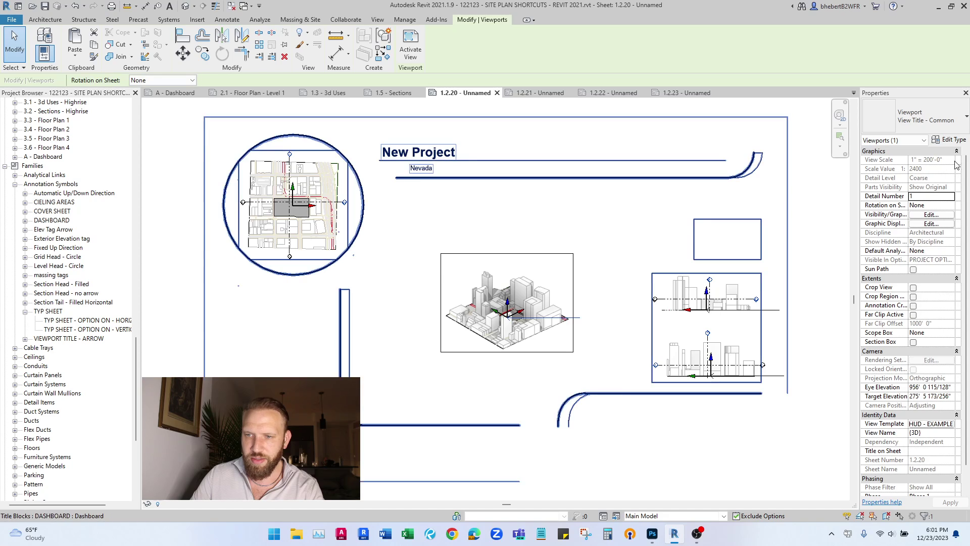
pyautogui.click(935, 124)
pyautogui.click(911, 166)
# Step: Change both section viewports on sheet 1.2.20 to the No Title viewport type
pyautogui.click(718, 296)
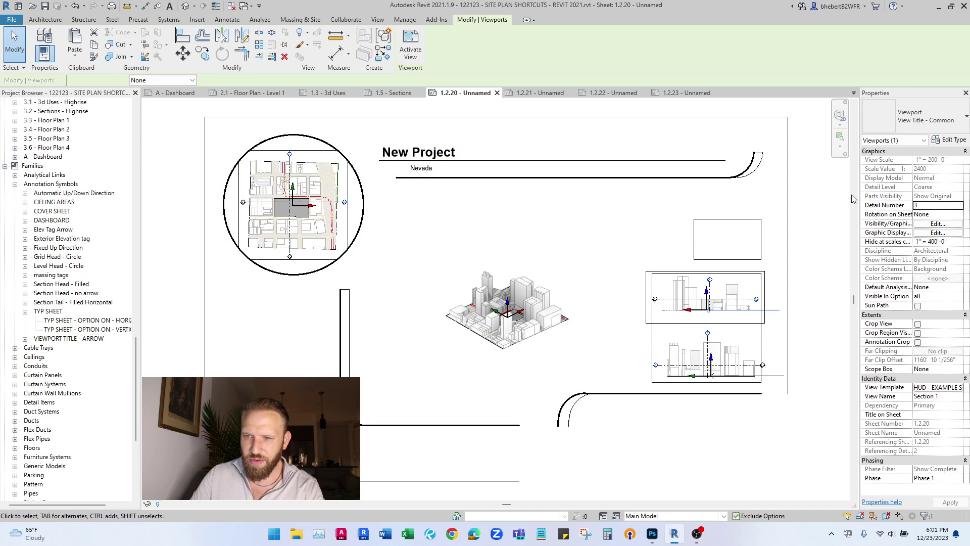
pyautogui.click(956, 122)
pyautogui.click(902, 168)
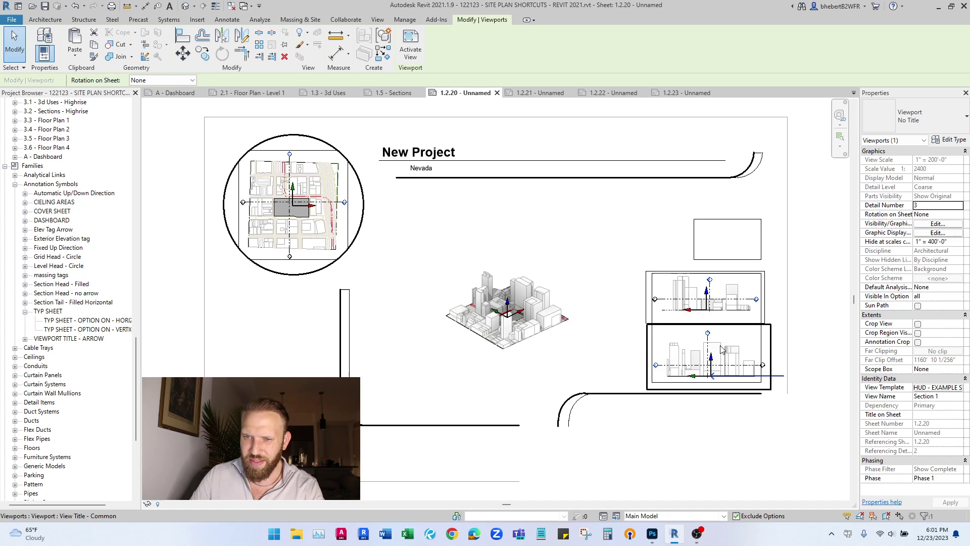
pyautogui.click(723, 349)
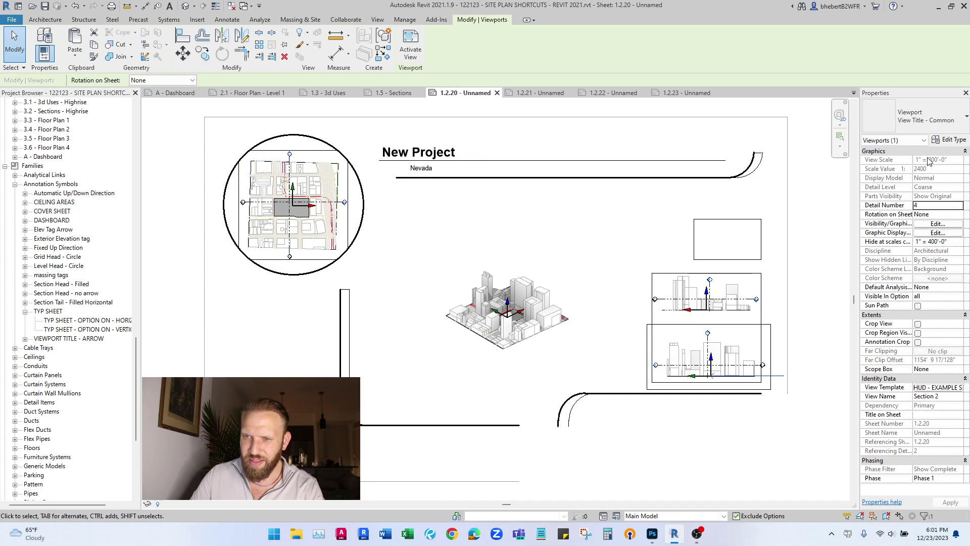
pyautogui.click(811, 192)
# Step: Make SAMPLE PROJECT 1 the active design option
pyautogui.scroll(-1, 555, 287)
pyautogui.scroll(1, 594, 278)
pyautogui.scroll(-1, 581, 273)
pyautogui.scroll(1, 564, 264)
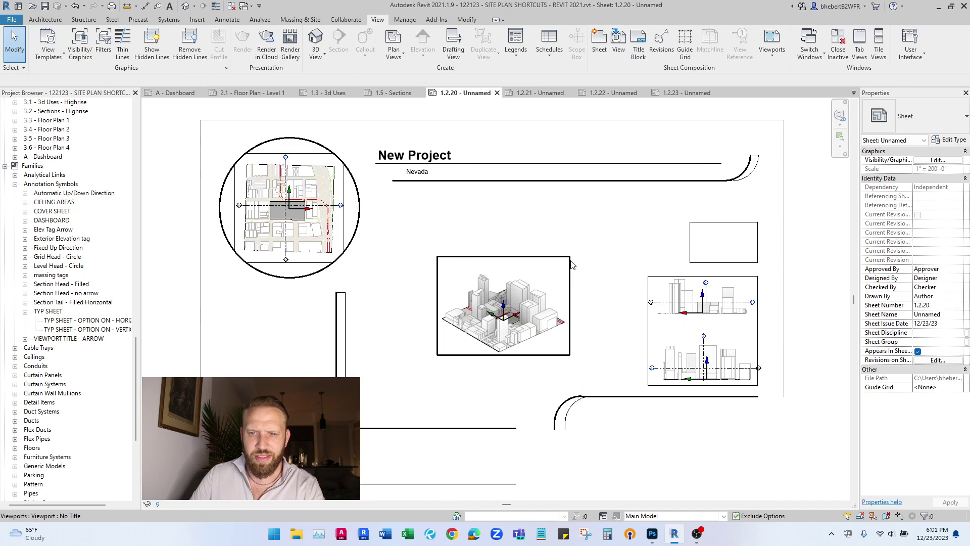
pyautogui.moveTo(570, 260); pyautogui.dragTo(559, 261, button='middle')
pyautogui.click(726, 517)
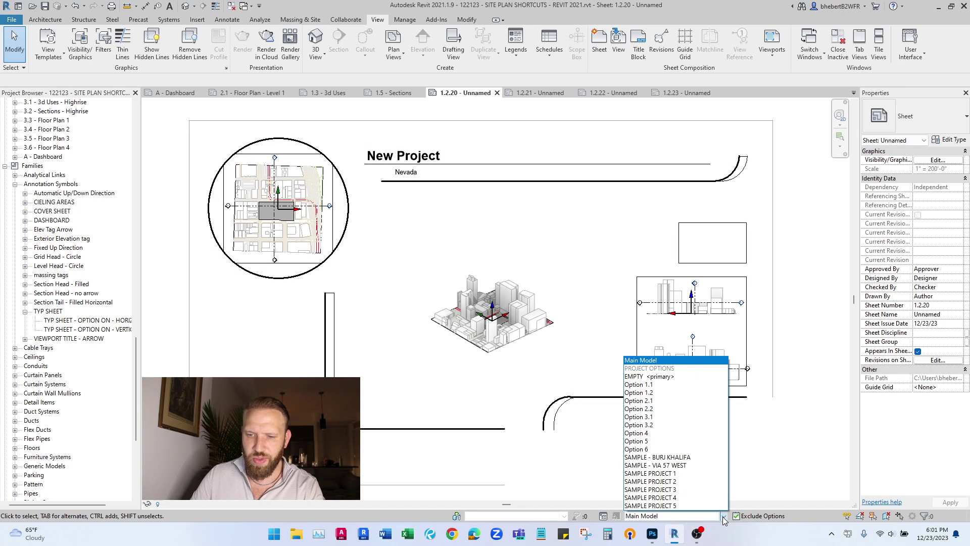
pyautogui.click(678, 474)
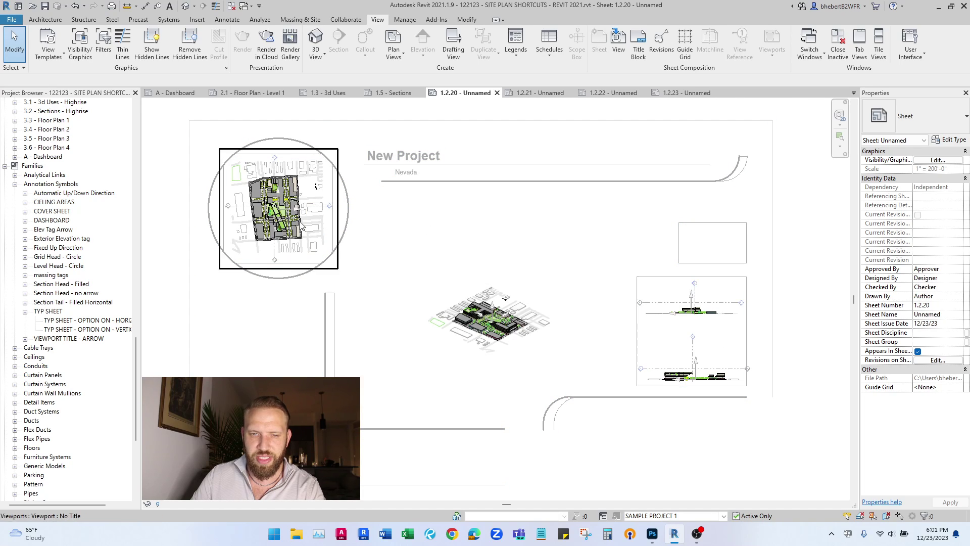
# Step: Examine the sample project on sheets 1.2.21, 1.2.22 and 1.2.23, and return to sheet 1.2.20
pyautogui.click(535, 92)
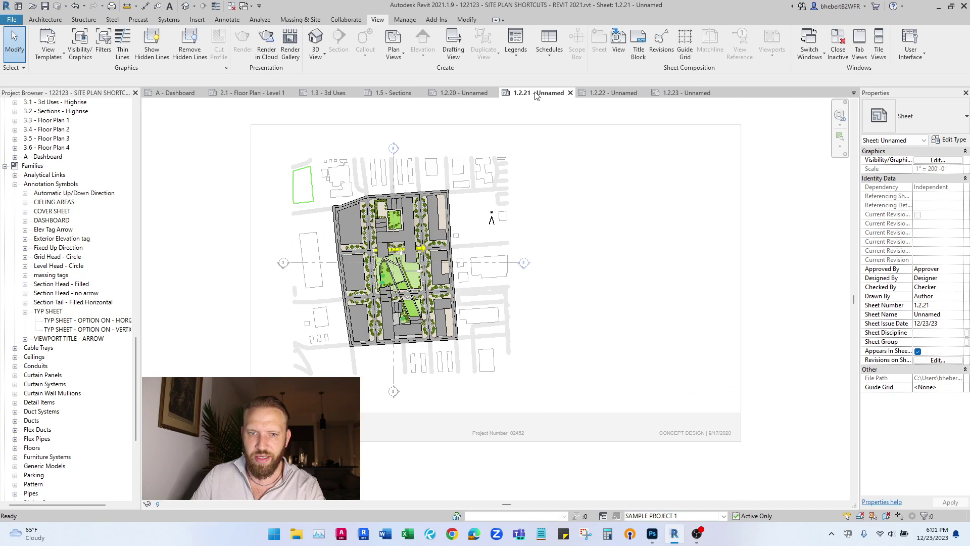
pyautogui.click(616, 94)
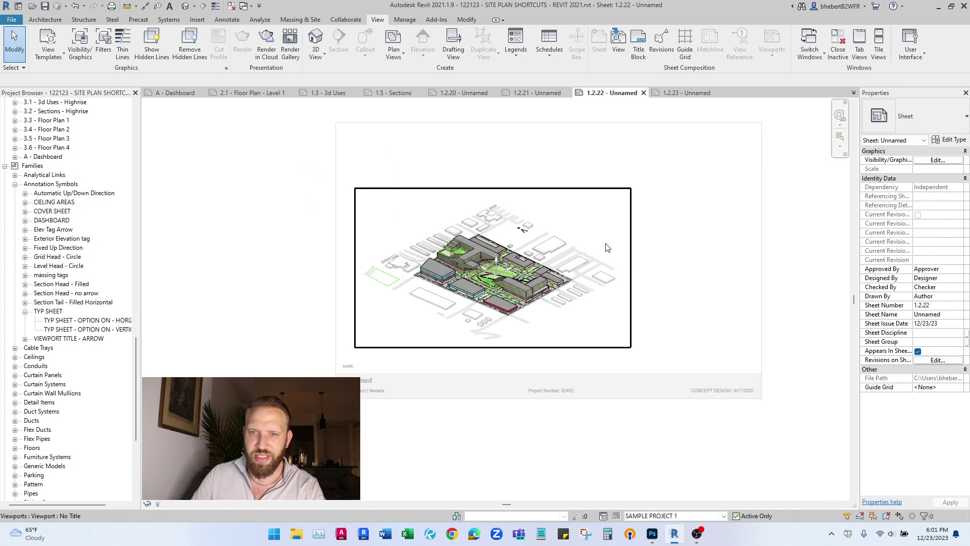
pyautogui.click(684, 92)
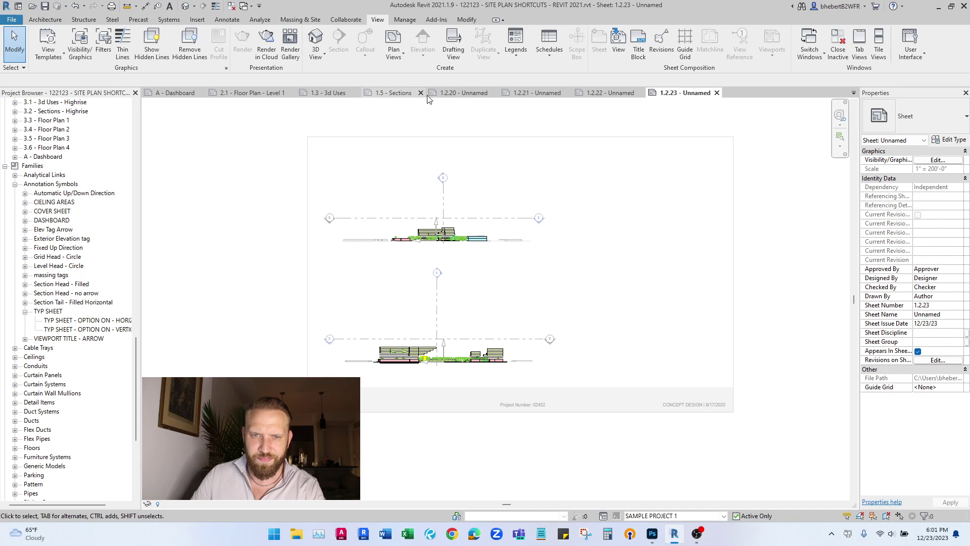
pyautogui.click(460, 95)
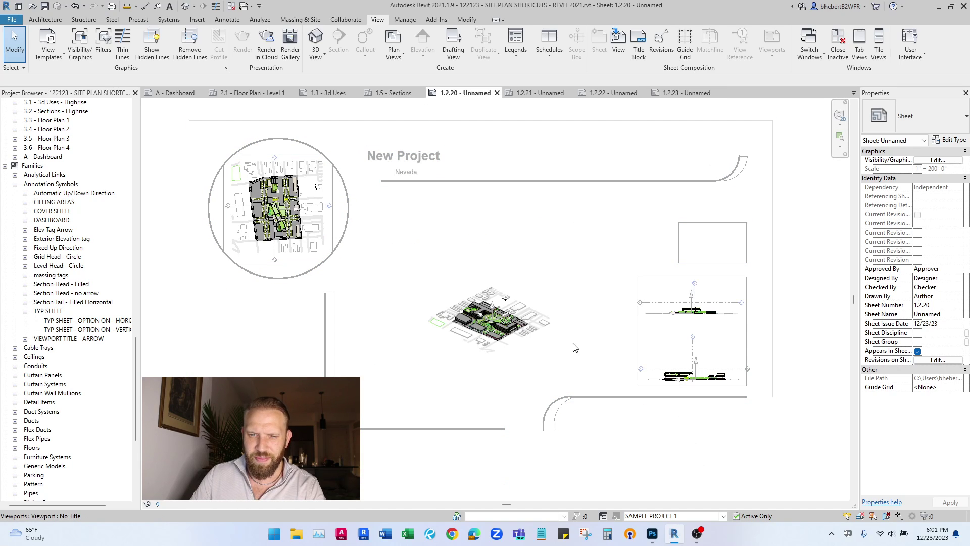
# Step: Make SAMPLE PROJECT 4 the active design option and set the 3D viewport's HUD - EXAMPLE 3D view template scale to 1" = 80'-0"
pyautogui.click(723, 516)
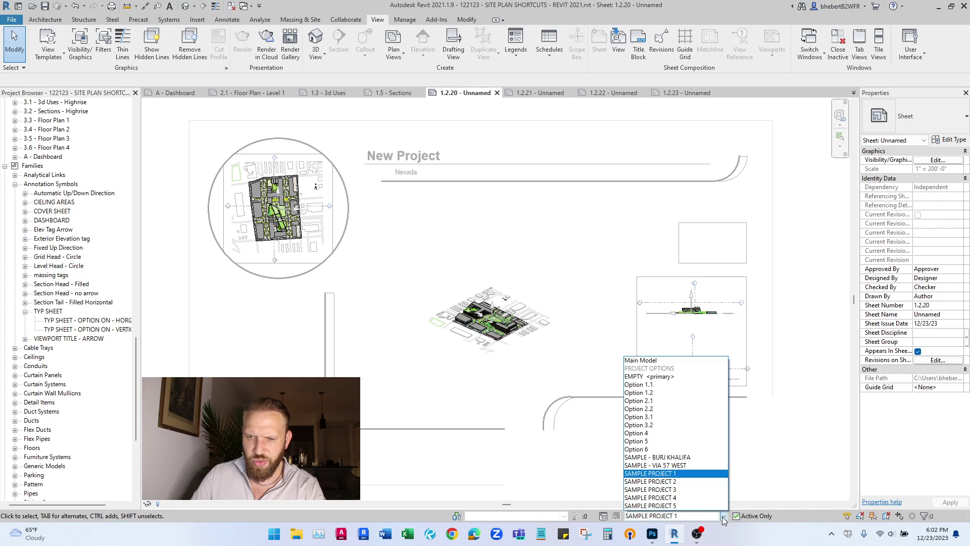
pyautogui.click(685, 498)
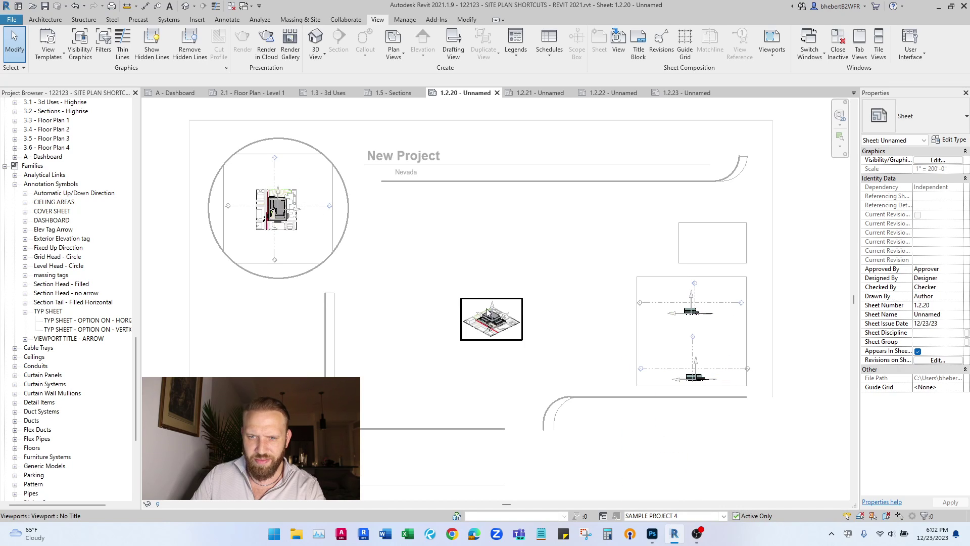
pyautogui.doubleClick(516, 333)
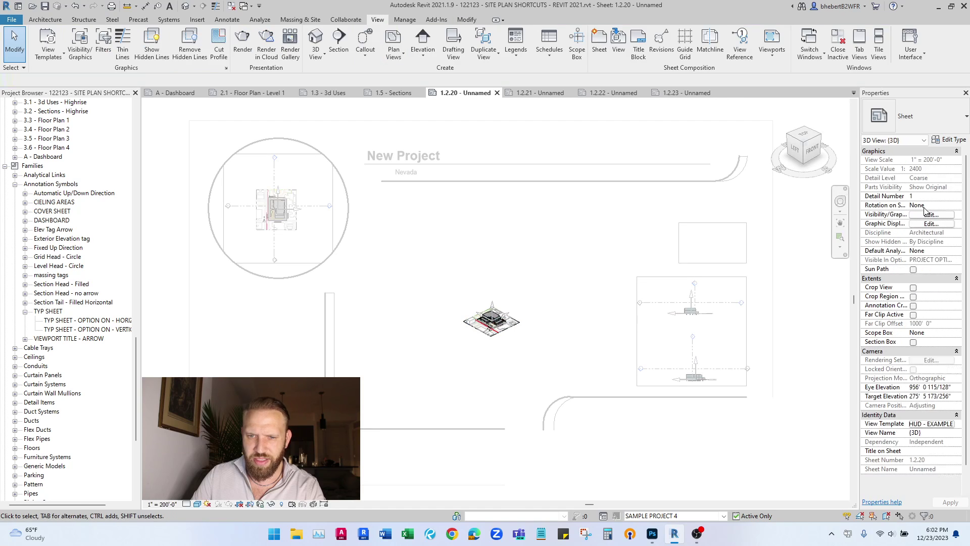
pyautogui.click(931, 425)
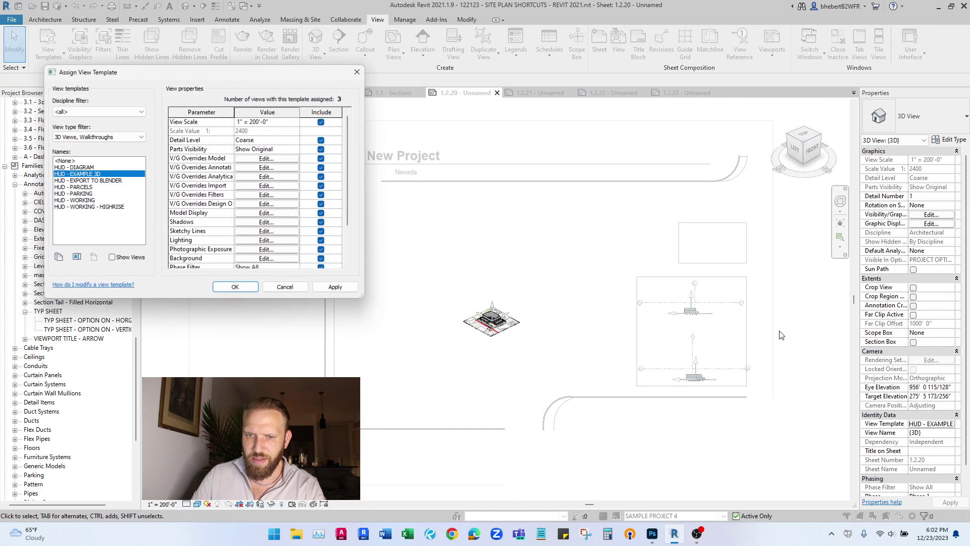
pyautogui.click(296, 122)
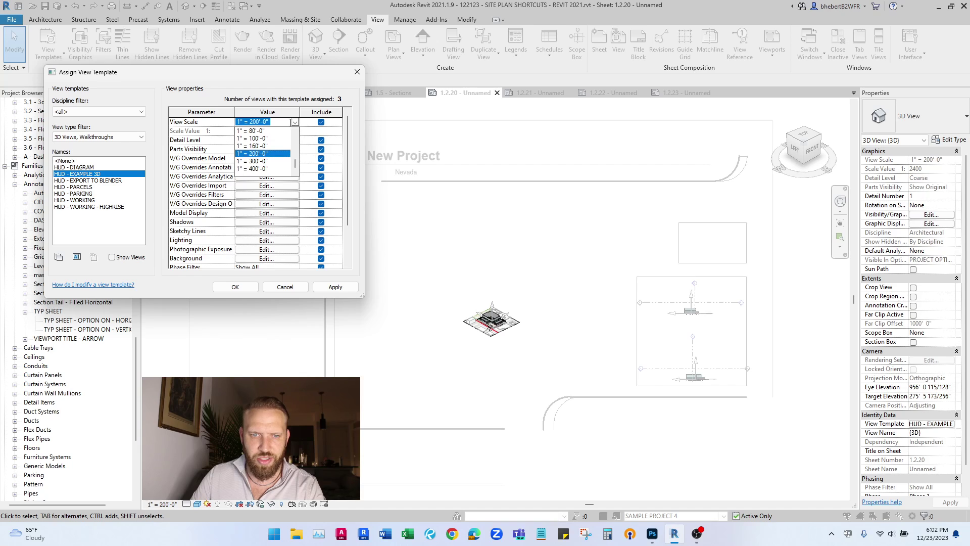
pyautogui.click(268, 152)
pyautogui.click(235, 287)
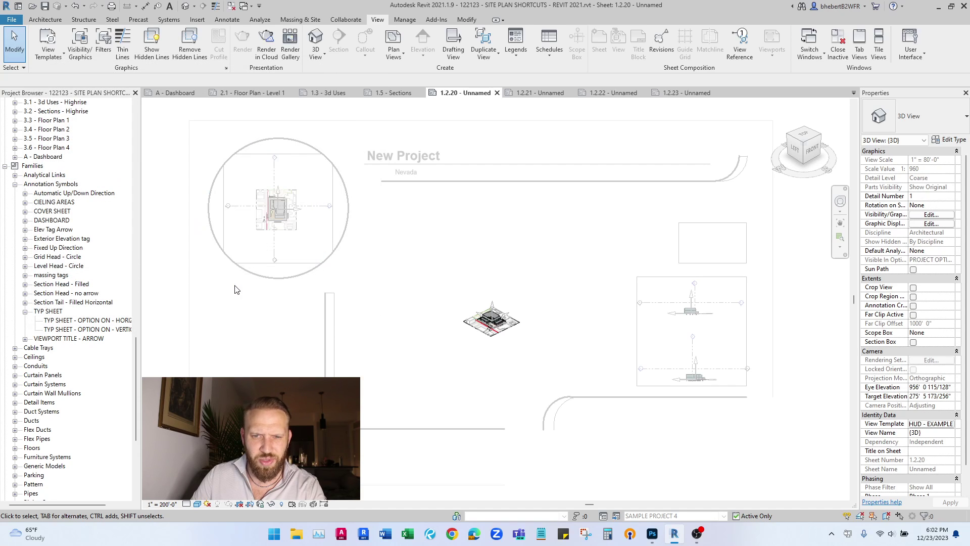
pyautogui.doubleClick(373, 217)
# Step: Activate the circular site plan viewport and set its HUD - EXAMPLE SECTIONS view template scale to 1" = 80'-0"
pyautogui.doubleClick(300, 234)
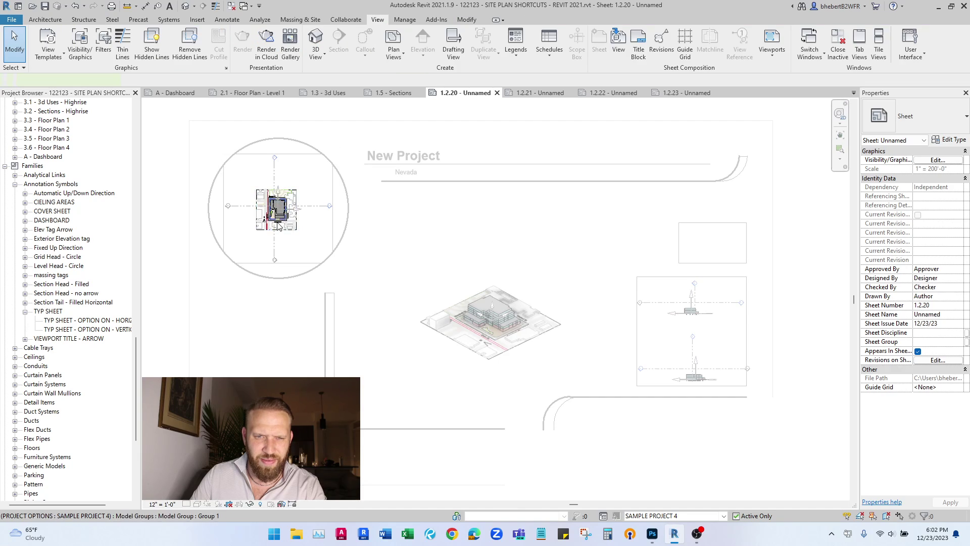
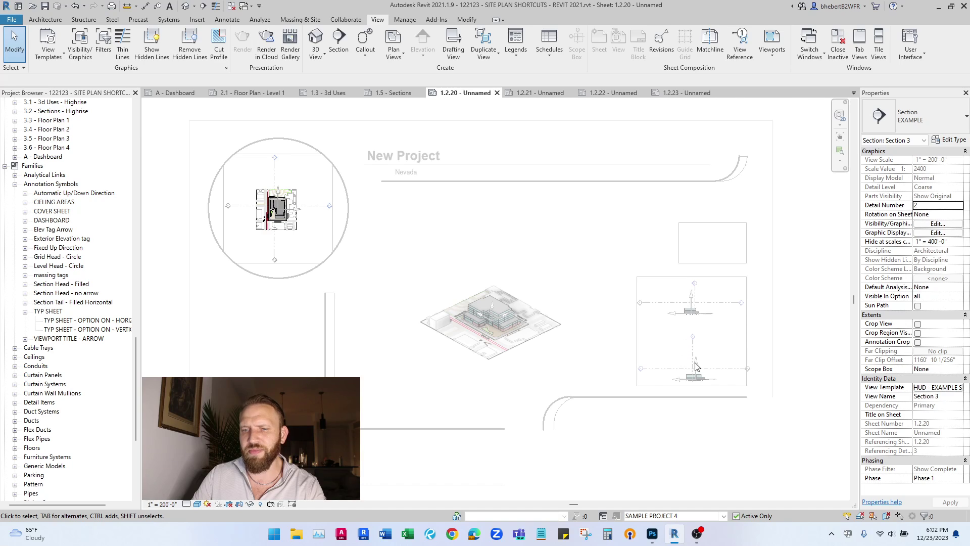
pyautogui.click(932, 387)
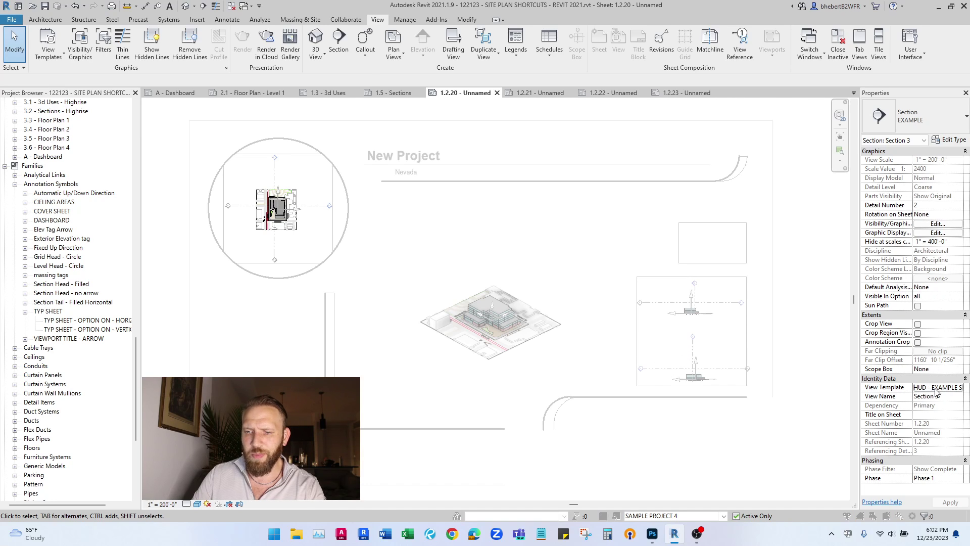
pyautogui.click(296, 125)
pyautogui.click(296, 123)
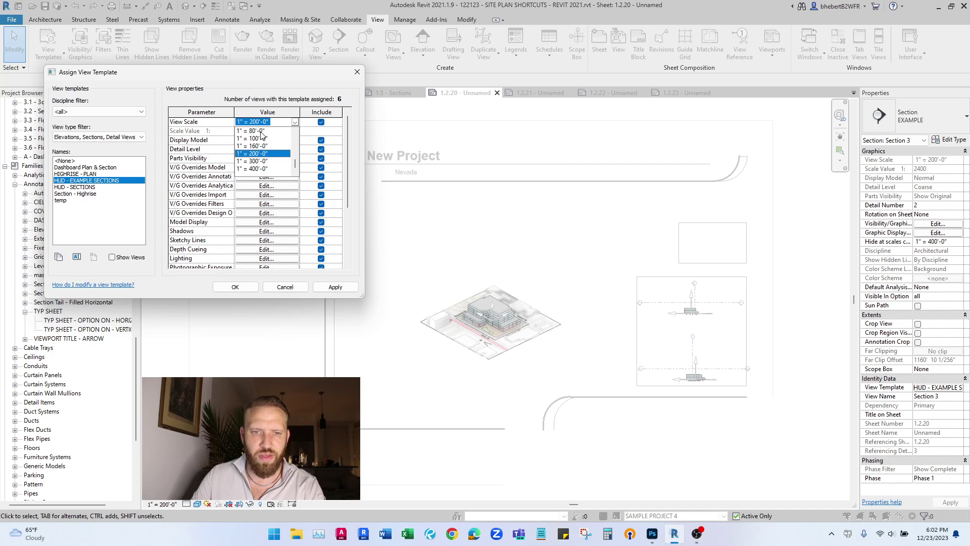
pyautogui.click(257, 131)
pyautogui.click(253, 285)
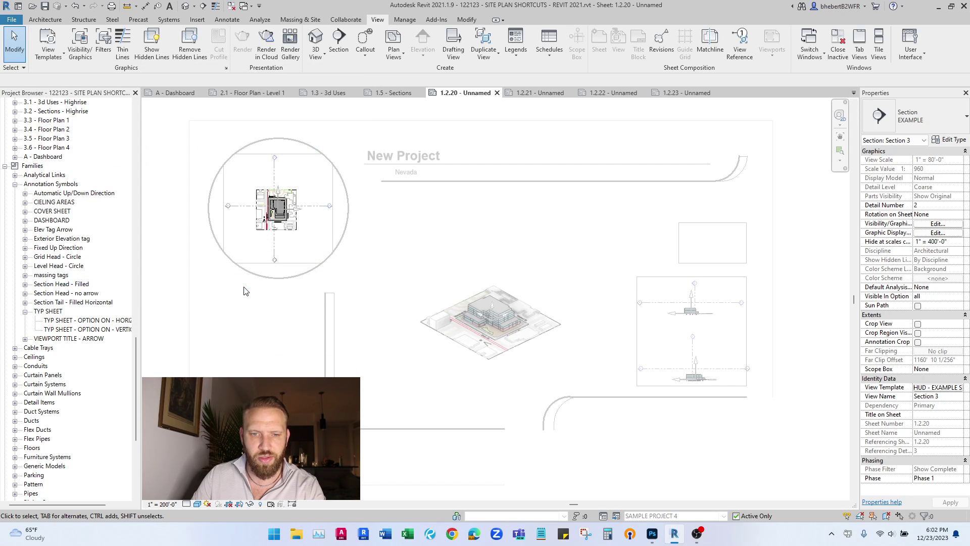
pyautogui.doubleClick(799, 230)
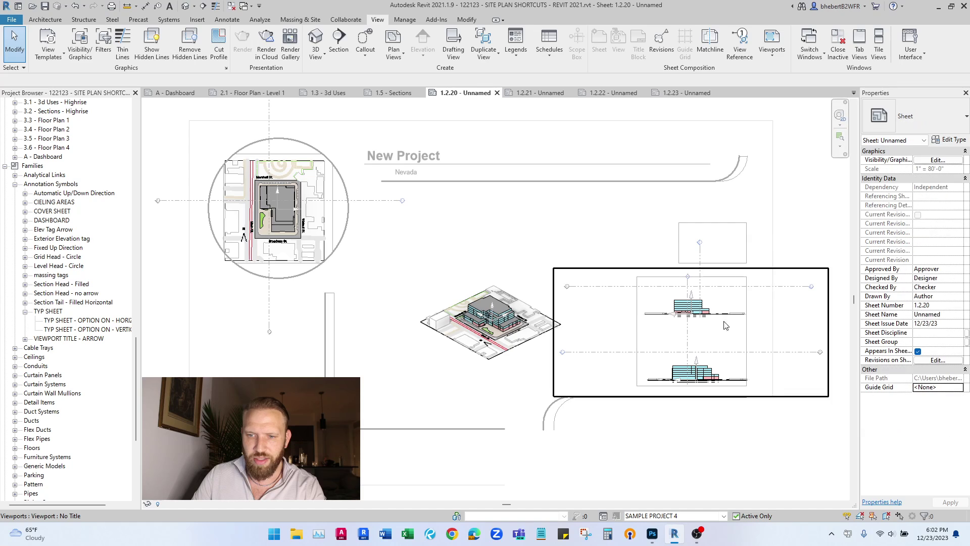
# Step: Try to shorten the horizontal section line to the site plan's east edge inside the activated viewport on sheet 1.2.21
pyautogui.click(540, 93)
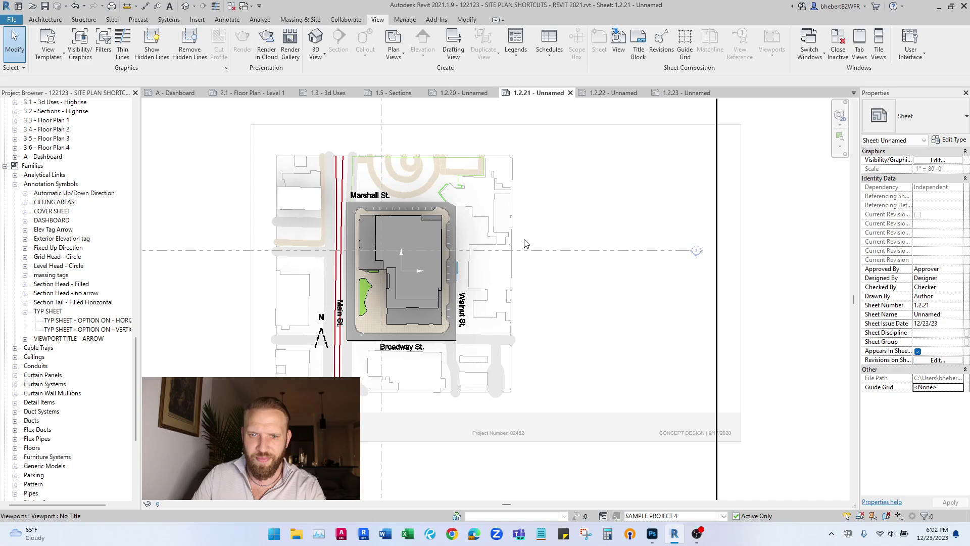
pyautogui.scroll(-1, 469, 353)
pyautogui.doubleClick(510, 263)
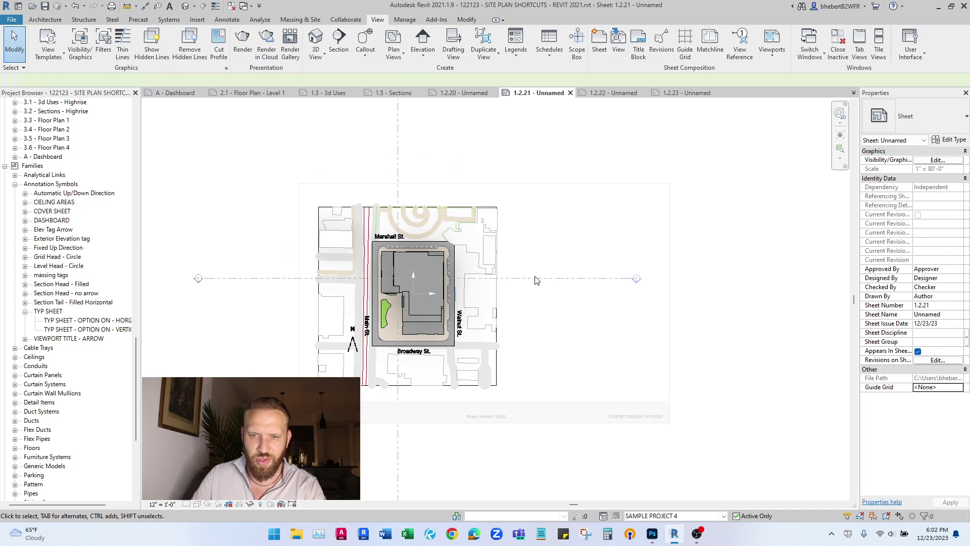
pyautogui.click(736, 516)
pyautogui.click(635, 279)
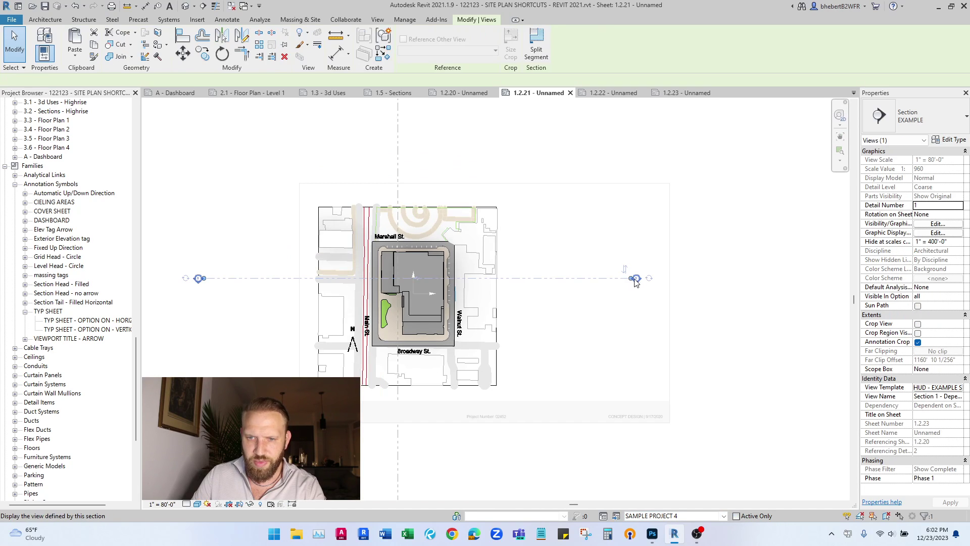
pyautogui.click(586, 302)
pyautogui.click(610, 279)
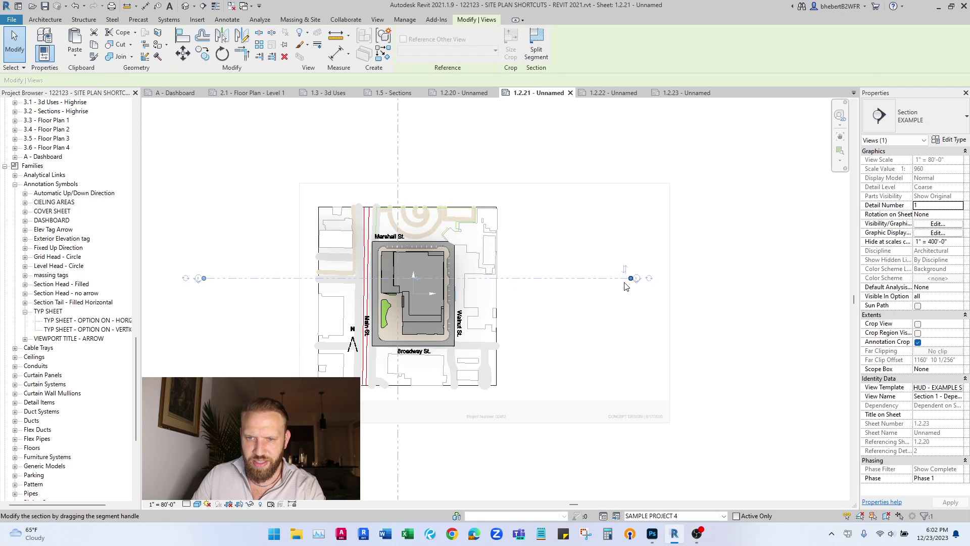
pyautogui.moveTo(631, 278); pyautogui.dragTo(504, 287)
pyautogui.click(534, 319)
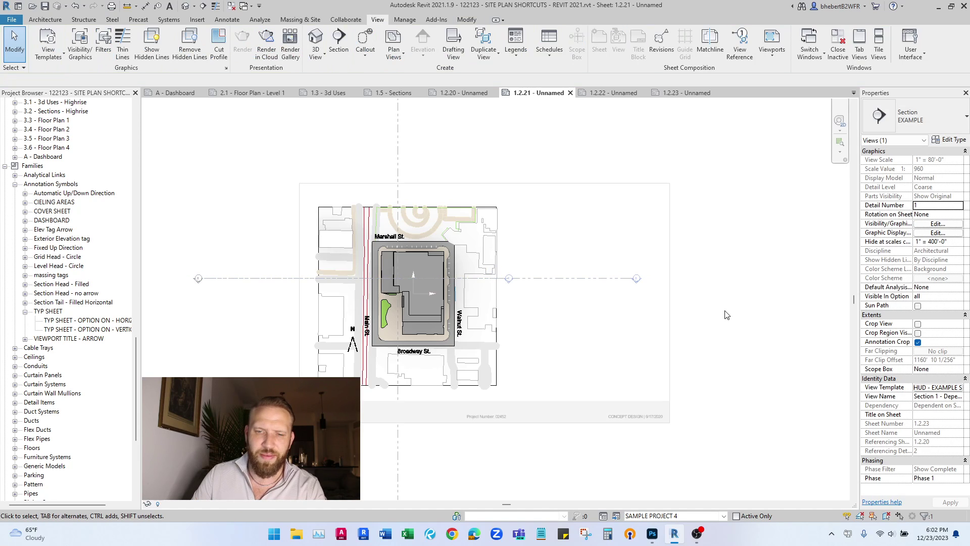
pyautogui.hotkey('ctrl', 'z')
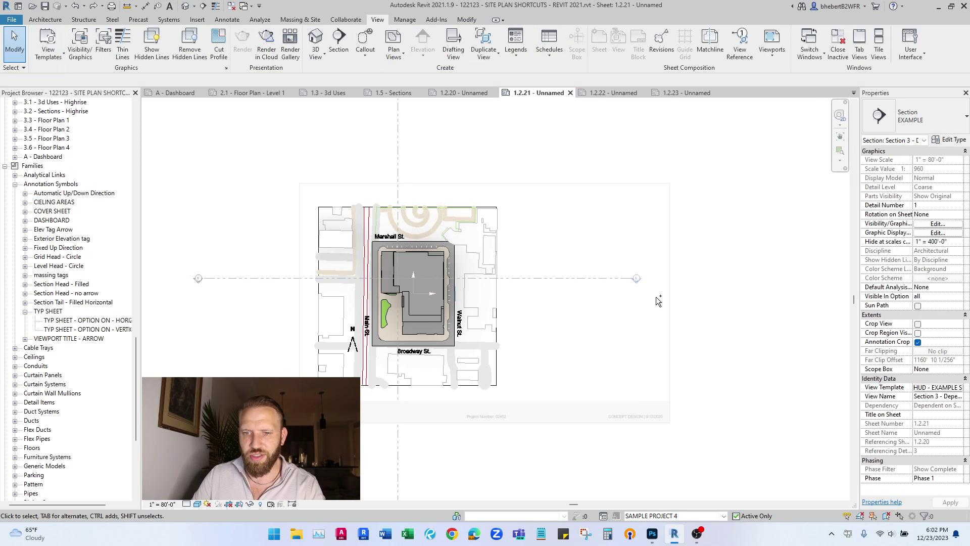
# Step: Deactivate the site plan view, check its extents on sheet 1.2.21, and view the 3D viewport on sheet 1.2.22
pyautogui.scroll(-3, 461, 267)
pyautogui.doubleClick(690, 438)
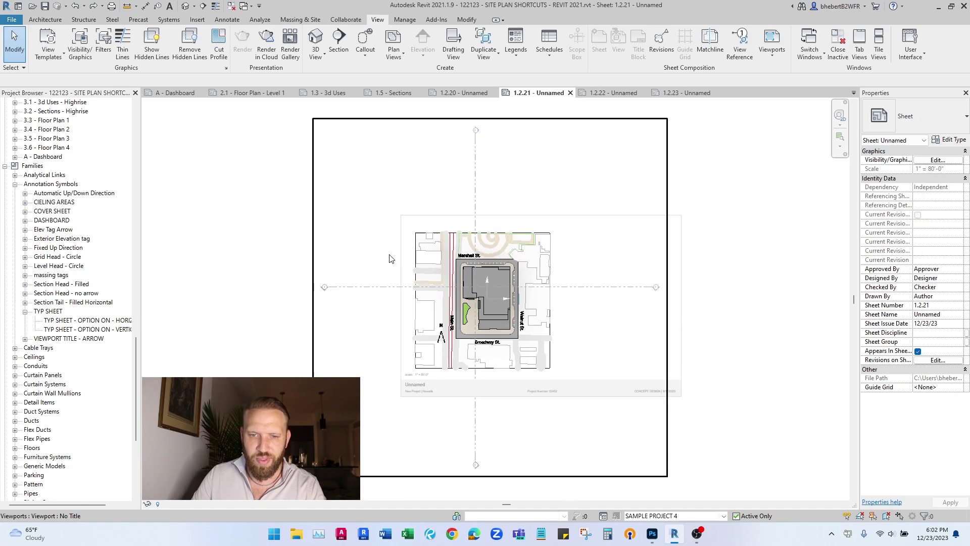
pyautogui.scroll(3, 596, 298)
pyautogui.click(612, 93)
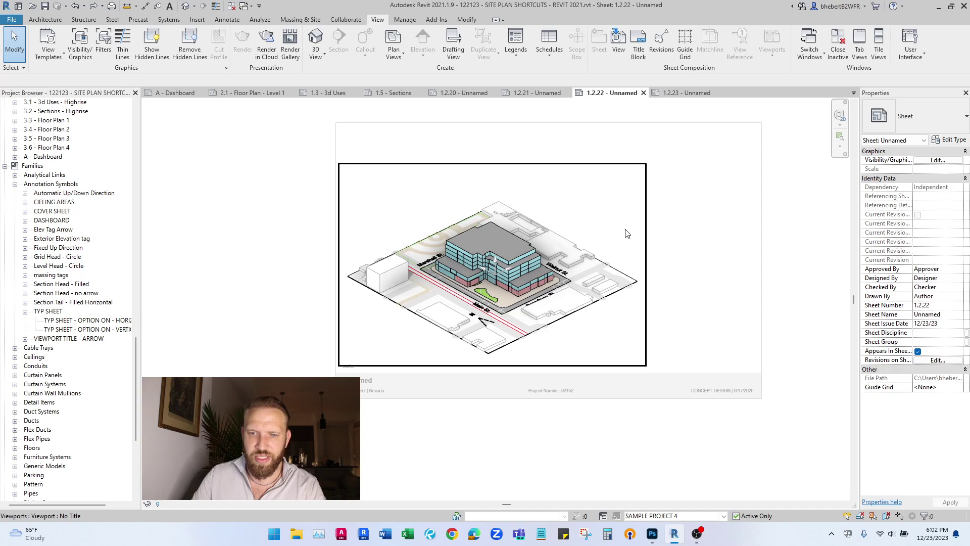
# Step: Examine the 3D site viewport on sheet 1.2.22 and the two section viewports on sheet 1.2.23
pyautogui.scroll(2, 678, 209)
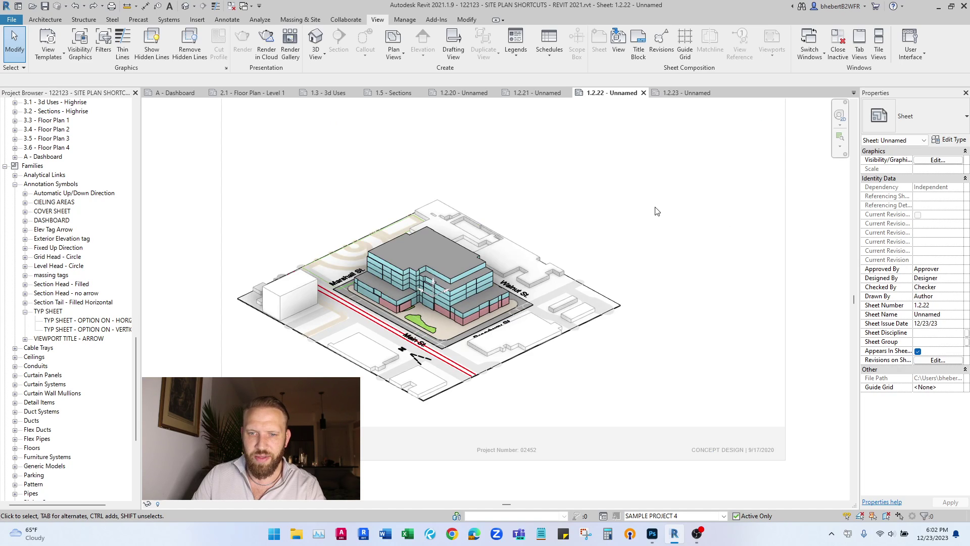
pyautogui.moveTo(657, 211); pyautogui.dragTo(611, 261, button='middle')
pyautogui.scroll(-1, 520, 265)
pyautogui.click(532, 249)
pyautogui.click(681, 215)
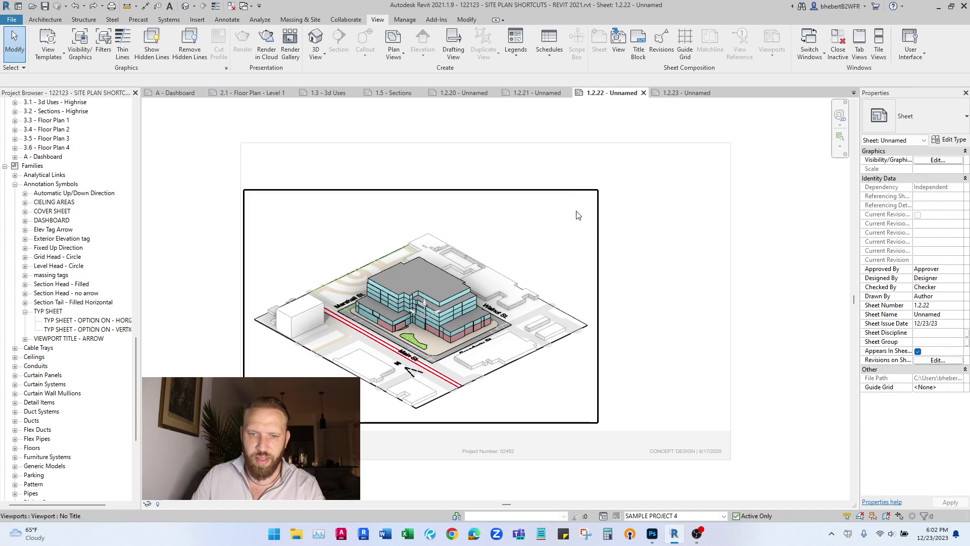
pyautogui.click(682, 93)
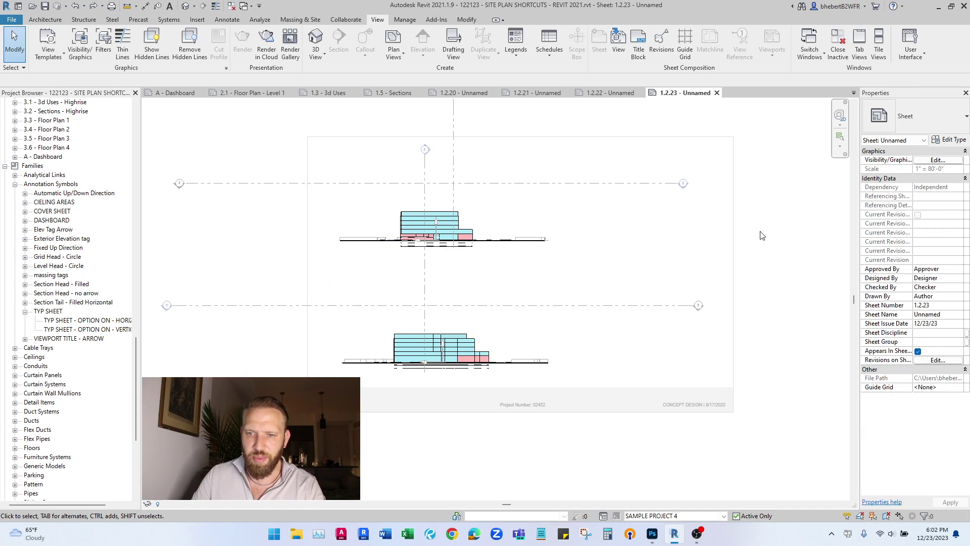
pyautogui.moveTo(582, 224); pyautogui.dragTo(575, 241, button='middle')
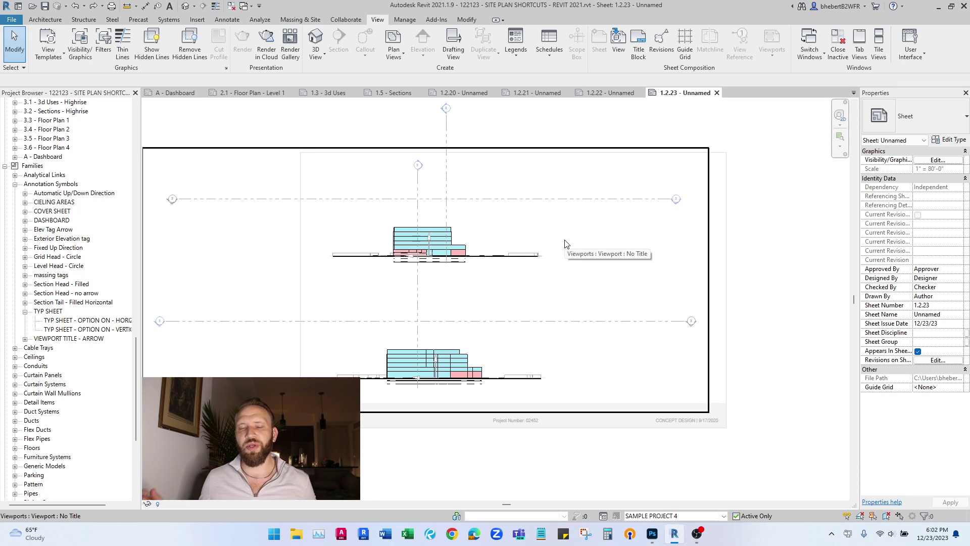
# Step: Compare the viewports on sheet 1.2.20 with sheets 2.1 - Floor Plan - Level 1, 1.3 - 3d Uses, 1.5 - Sections and A - Dashboard
pyautogui.click(471, 93)
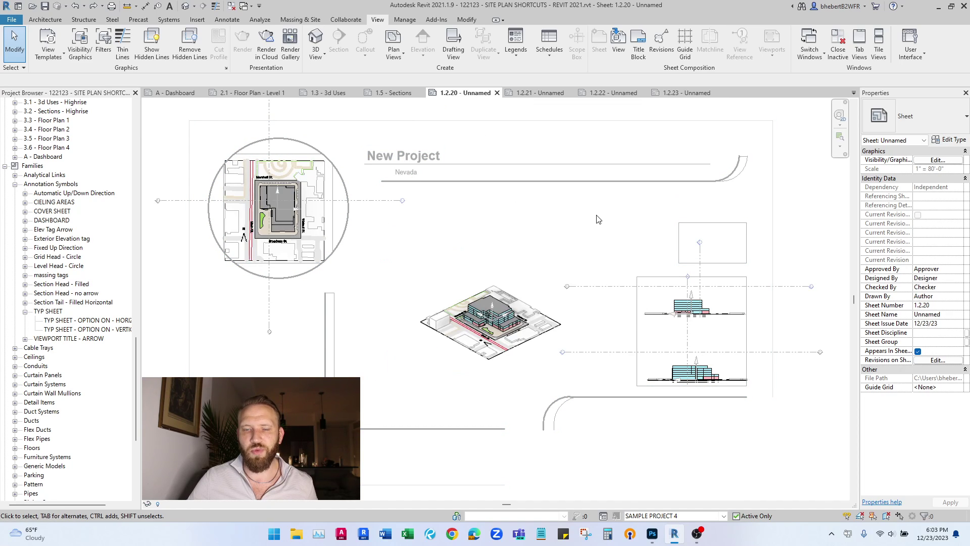
pyautogui.click(259, 93)
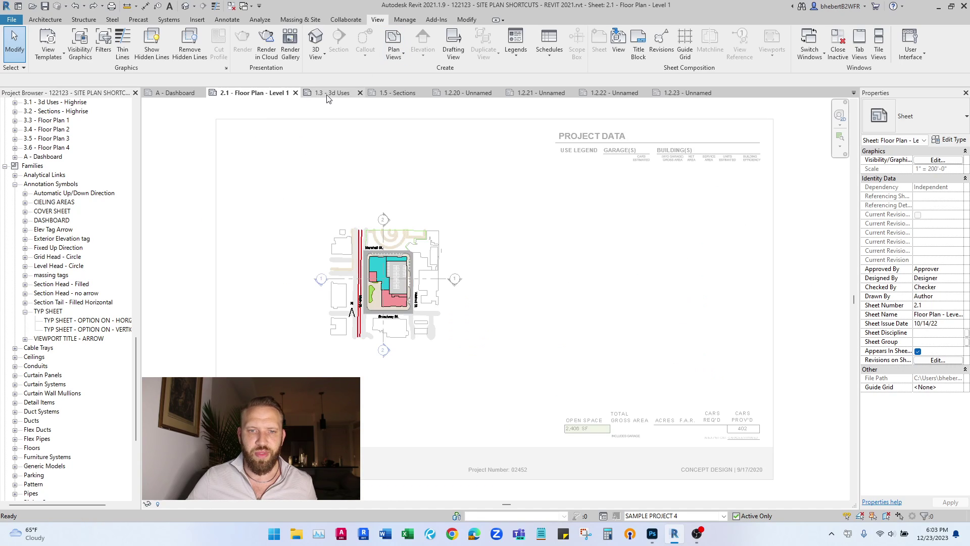
pyautogui.click(327, 96)
pyautogui.click(393, 95)
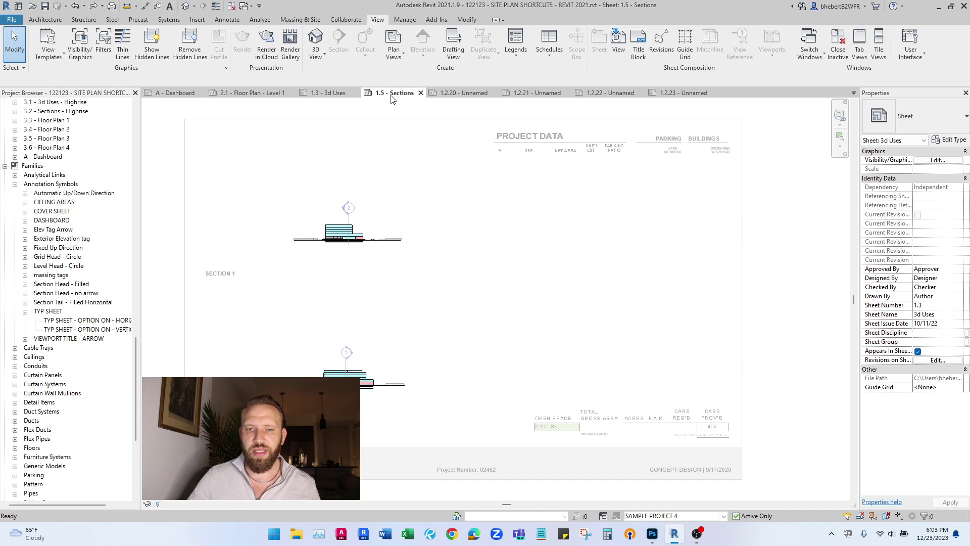
pyautogui.click(177, 91)
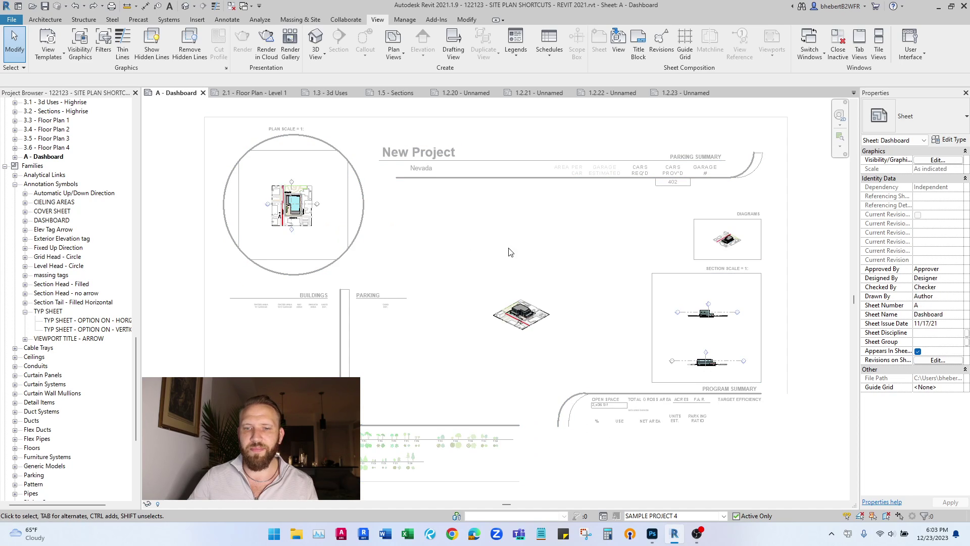